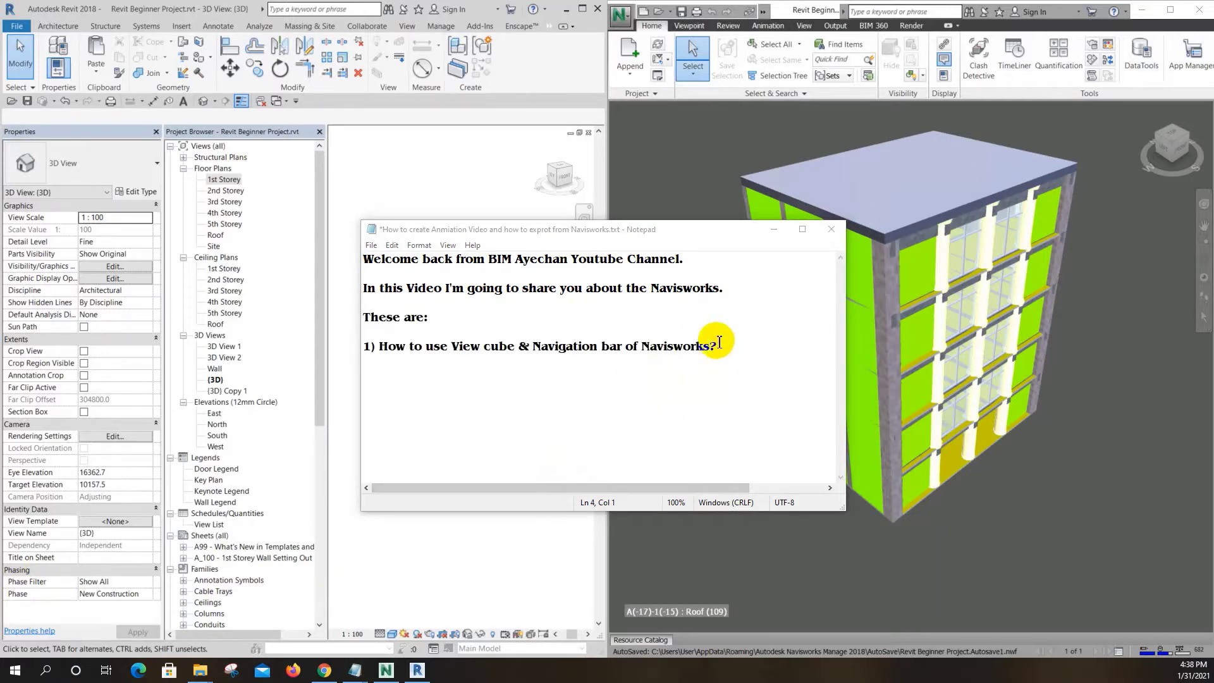
# Add the topics "2) How to create Viewpoints in Navisworks?" and "3) How to create Animation in Navisworks?" to the notes
pyautogui.moveTo(719, 342); pyautogui.dragTo(488, 354)
pyautogui.click(591, 373)
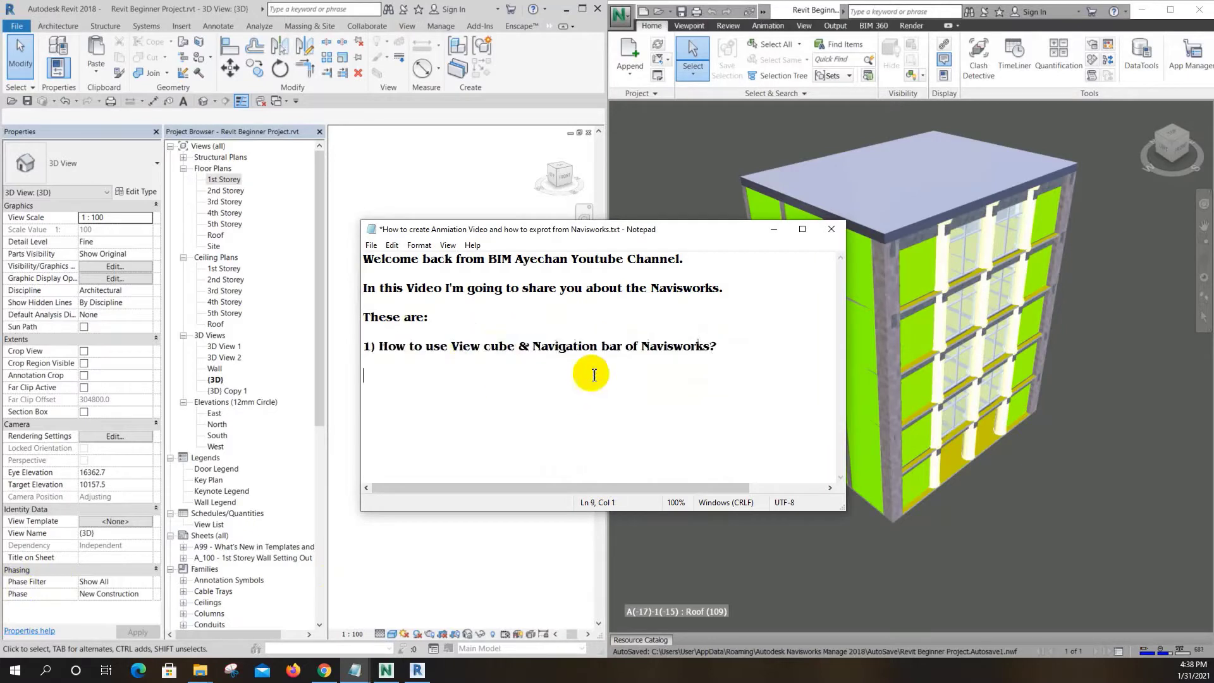
pyautogui.click(727, 345)
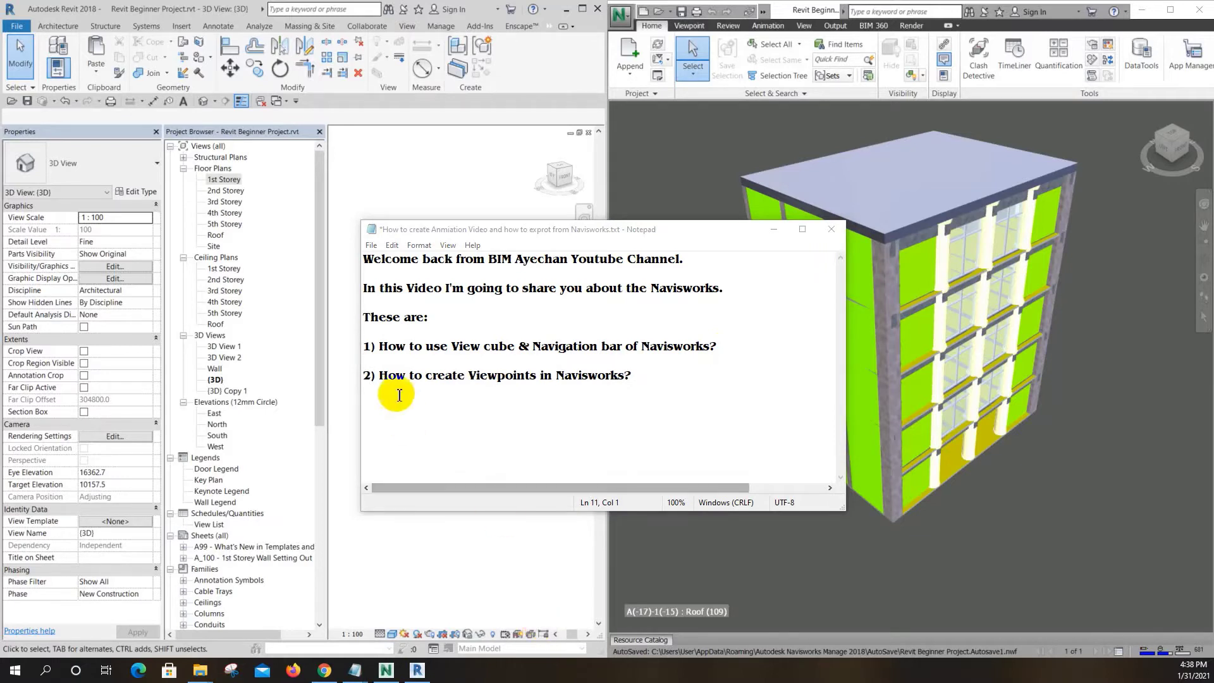
pyautogui.press('Return')
pyautogui.press('Return')
pyautogui.write('3) How to create Animation in Navisworks?')
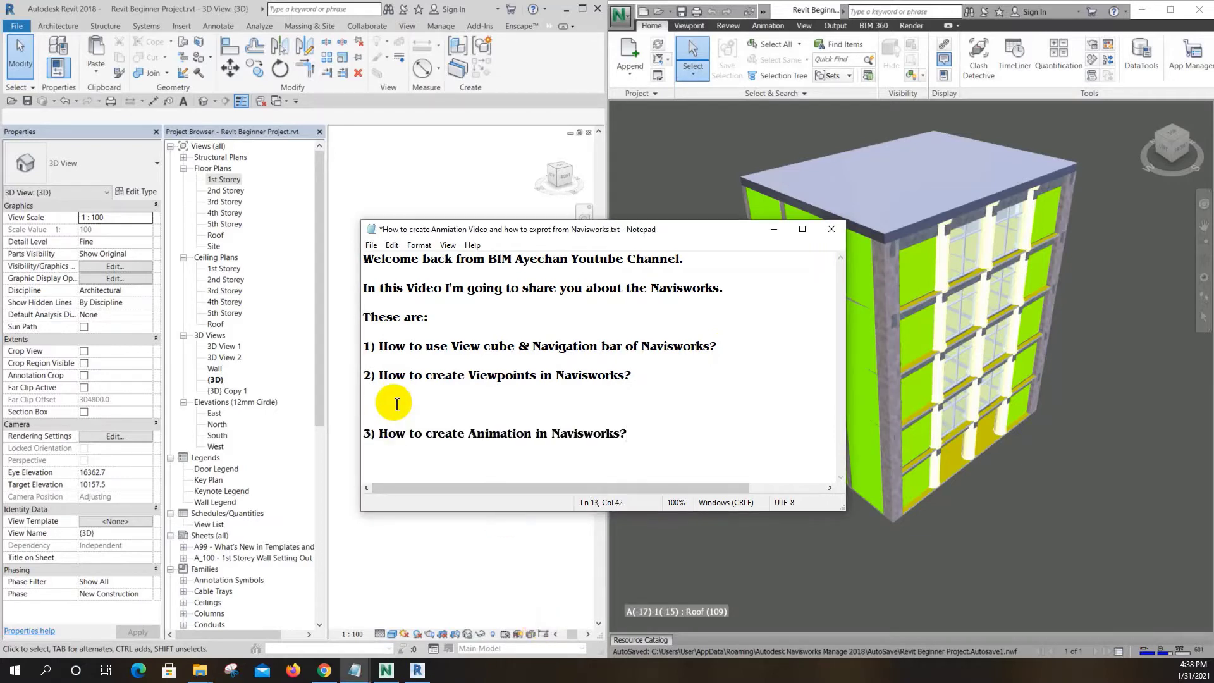
pyautogui.press('BackSpace')
pyautogui.write('?')
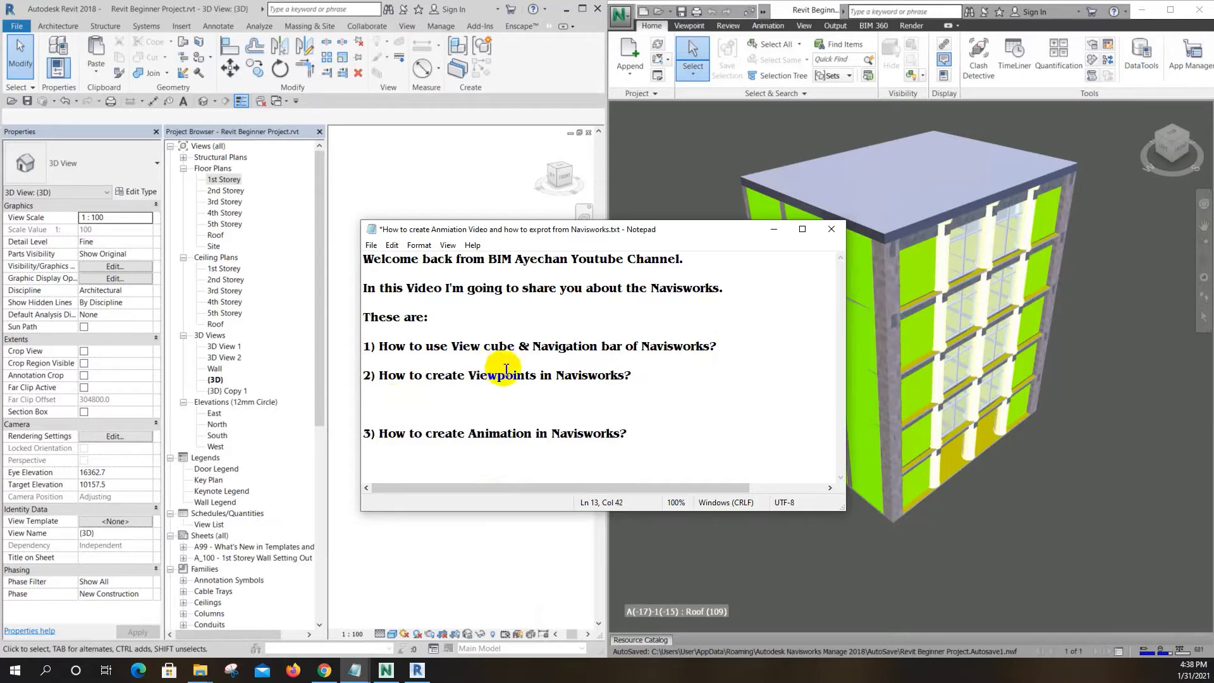
# Remove the extra blank lines between topics 2 and 3 in the notes
pyautogui.click(395, 420)
pyautogui.press('BackSpace')
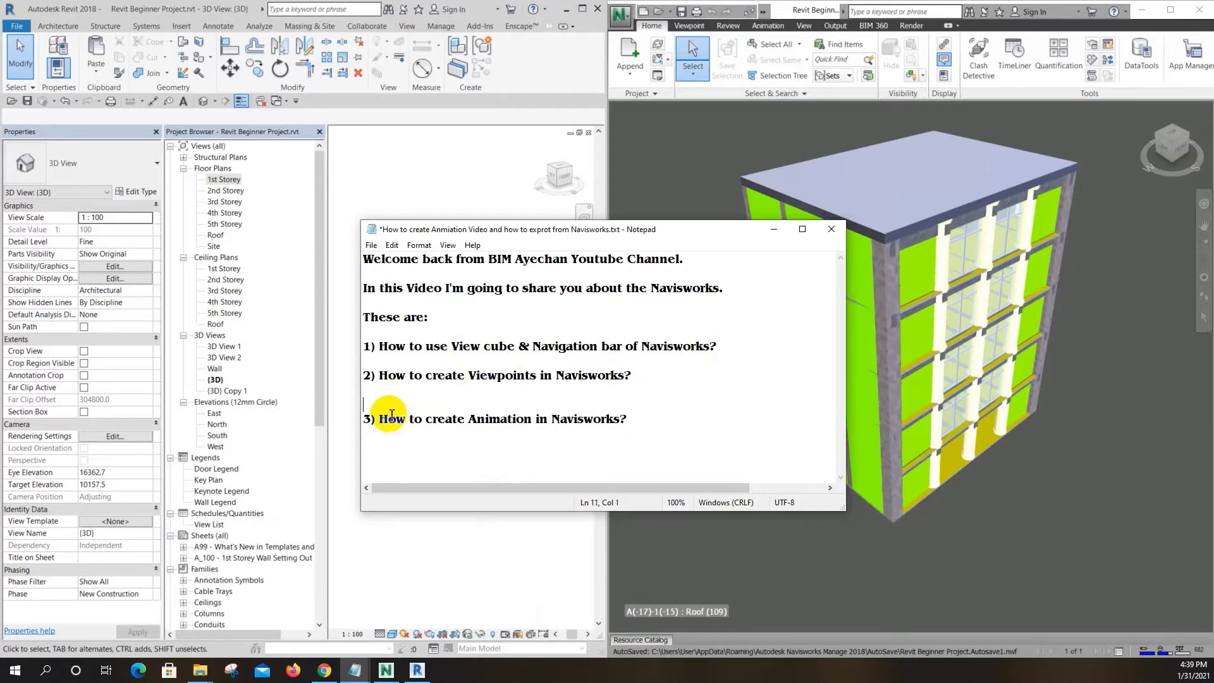
pyautogui.press('BackSpace')
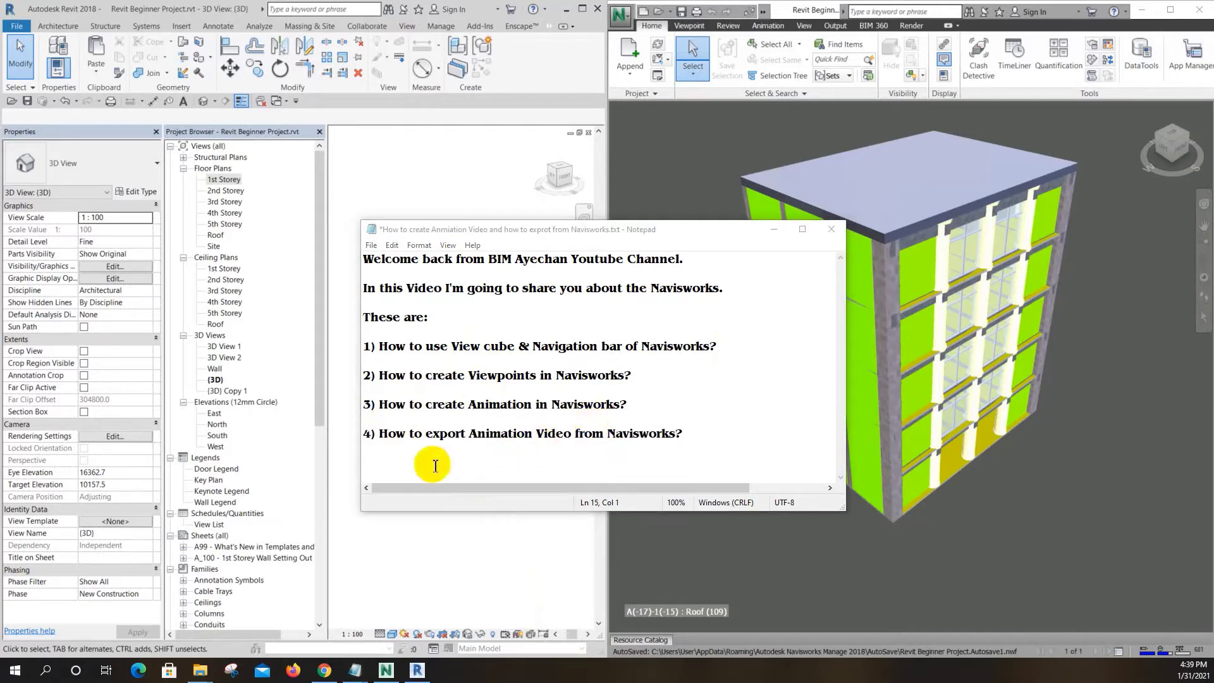
# Paste the copied paragraph about the Revit model updates and the Refresh Tool below topic 4
pyautogui.click(423, 464)
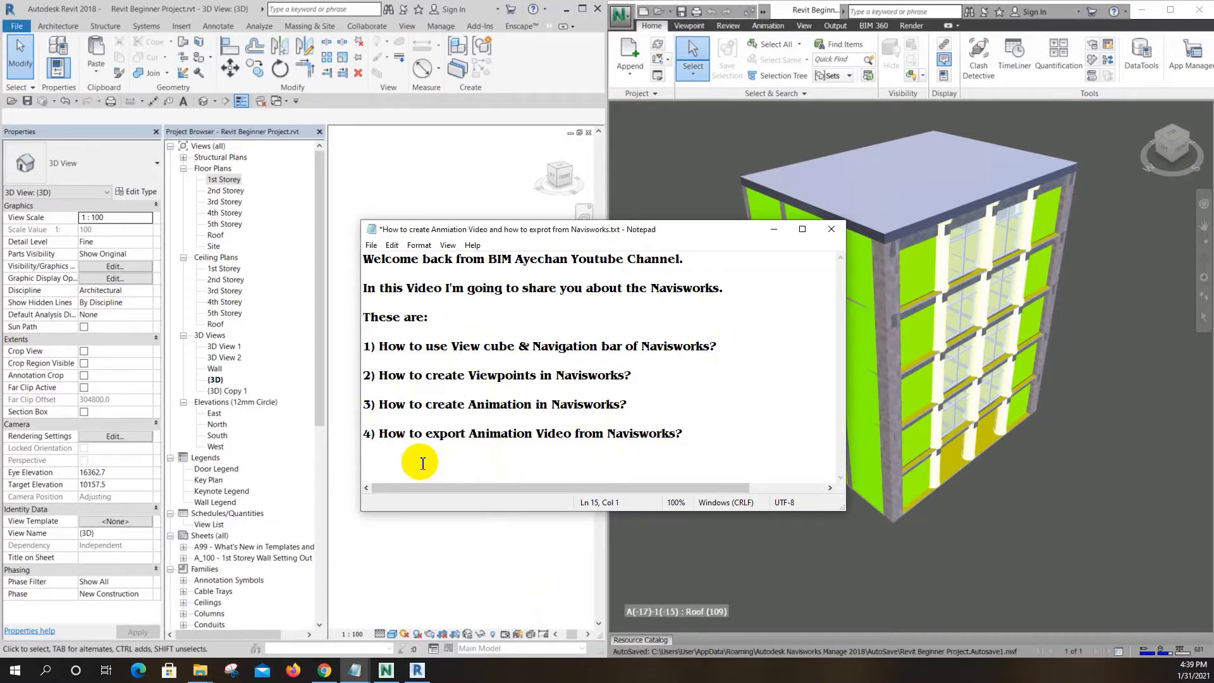
pyautogui.hotkey('ctrl', 'v')
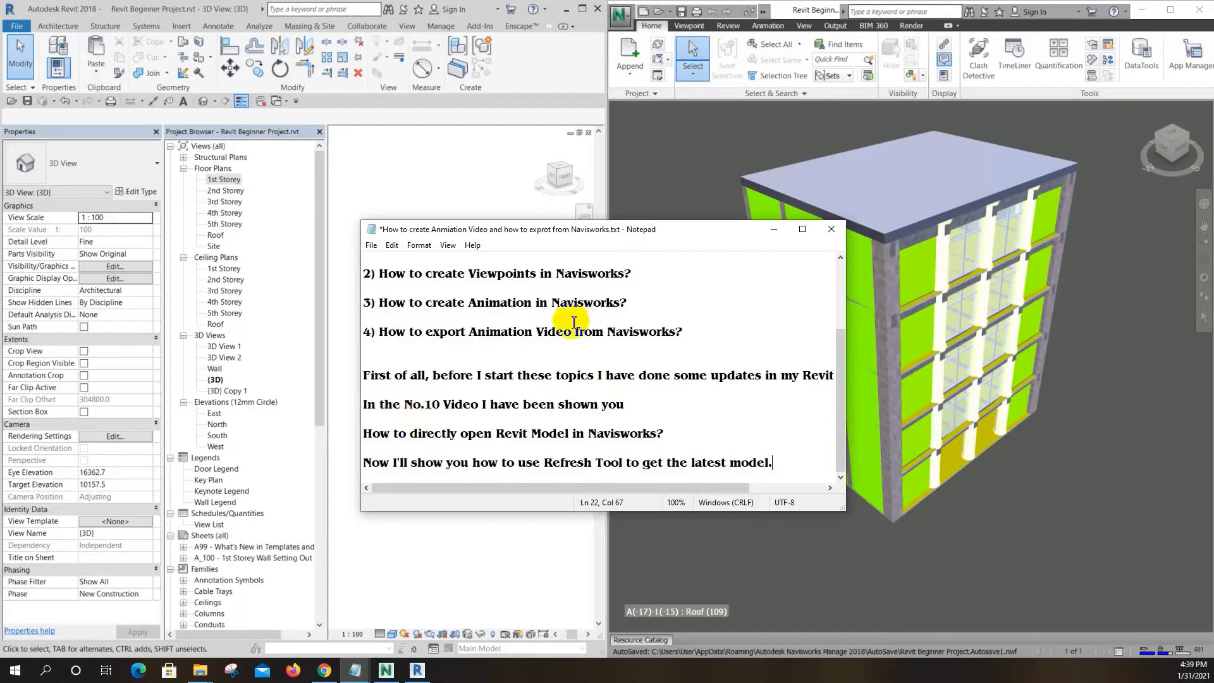
pyautogui.scroll(1, 676, 349)
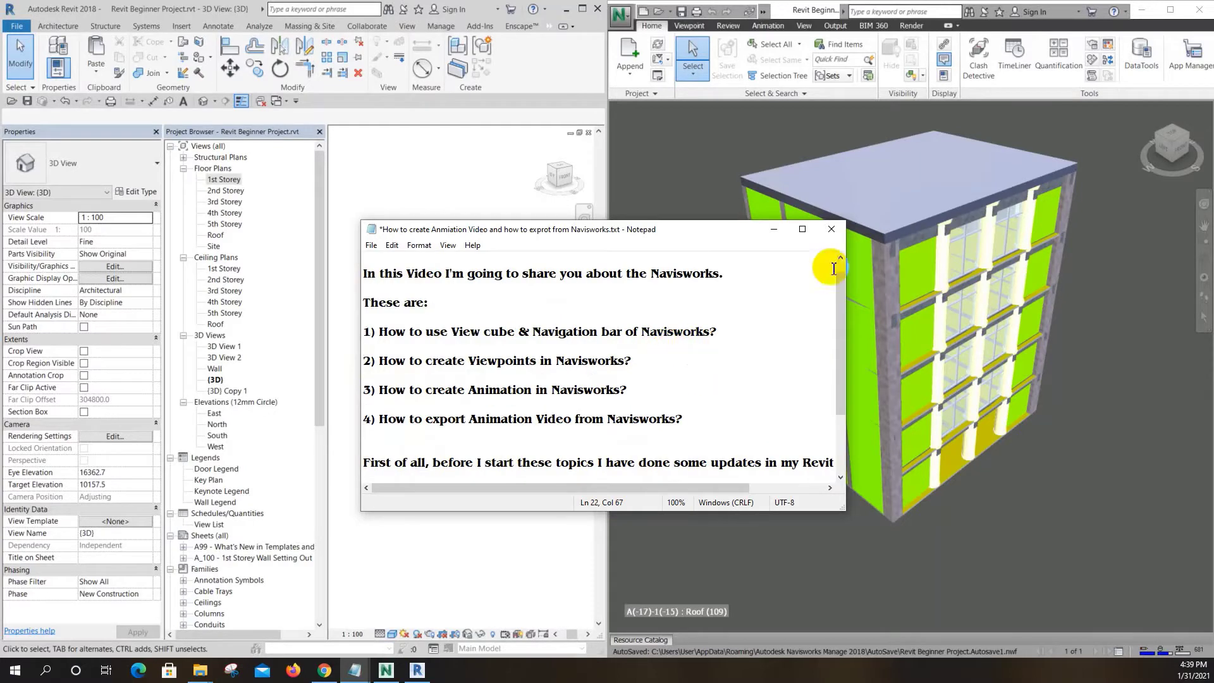
# Widen the Notepad window so its longest line fits, and move it clear of the Navisworks building model
pyautogui.moveTo(848, 273); pyautogui.dragTo(1030, 272)
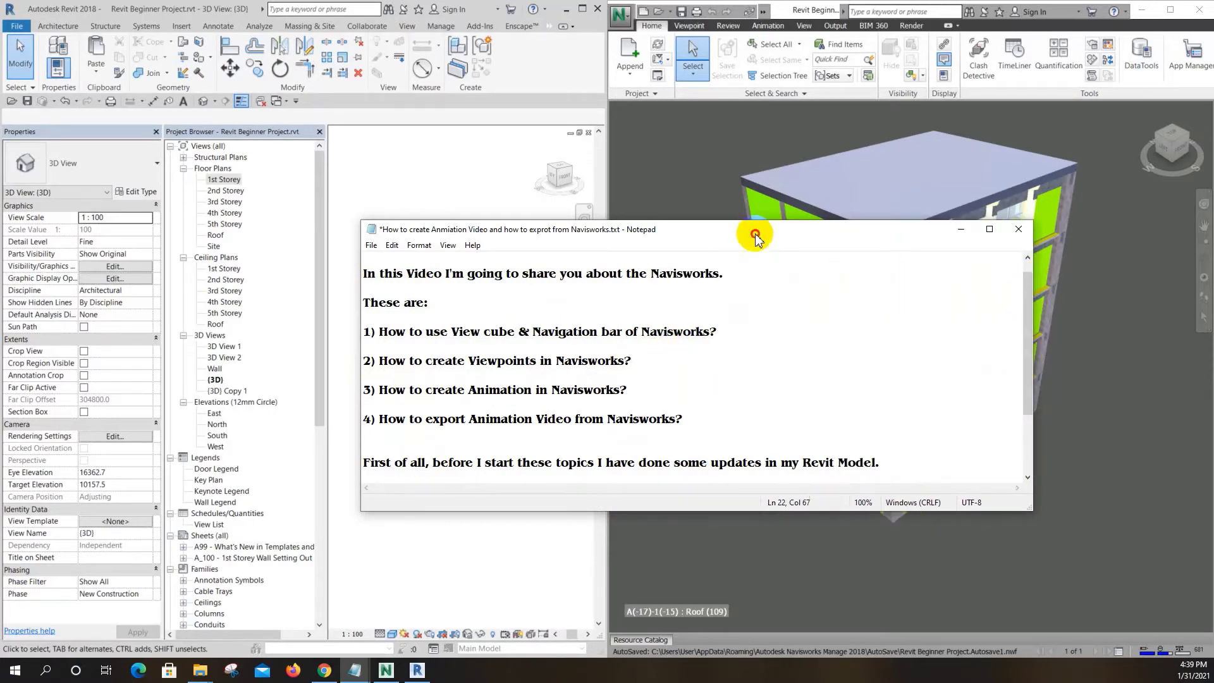
pyautogui.moveTo(753, 234); pyautogui.dragTo(534, 149)
pyautogui.scroll(-2, 533, 285)
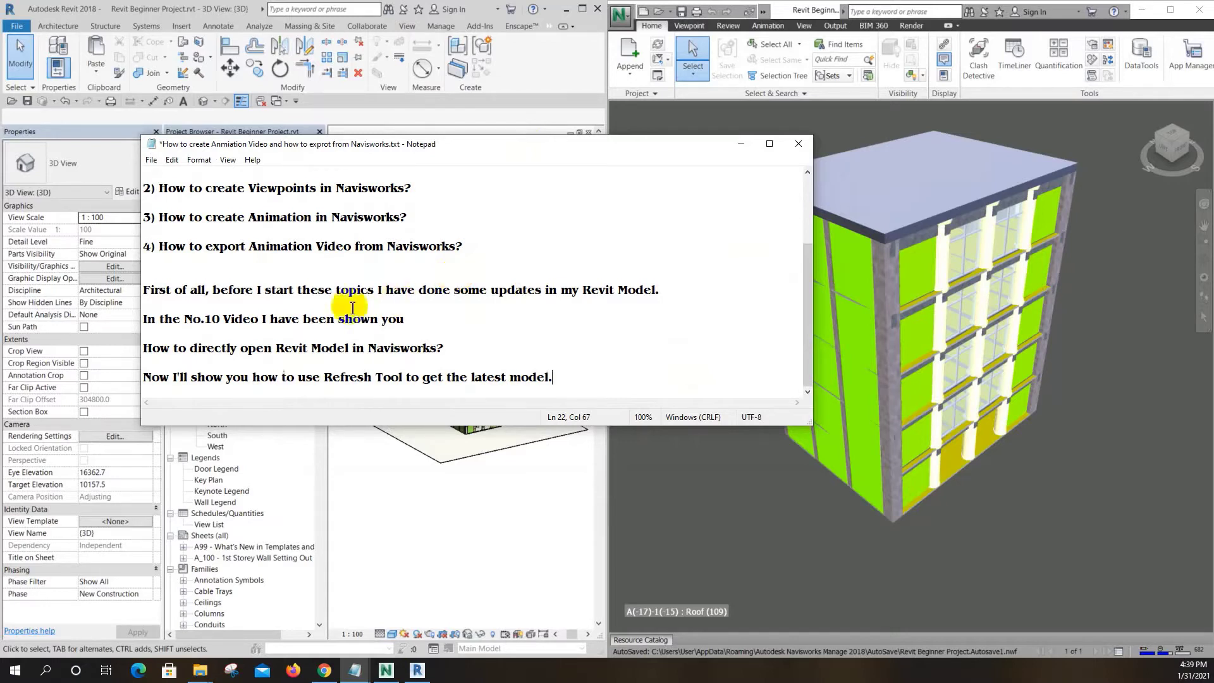
# Highlight in turn the notes on directly opening a Revit model and on using the Refresh Tool, and minimize the notes
pyautogui.moveTo(459, 357); pyautogui.dragTo(143, 349)
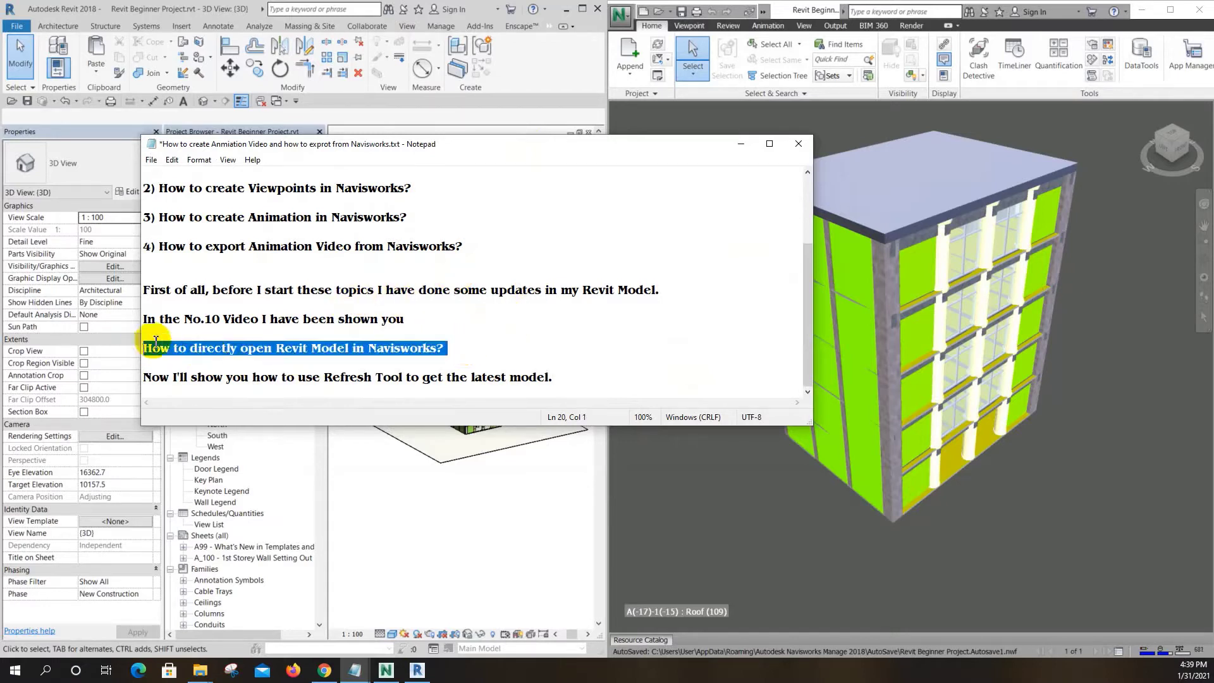
pyautogui.click(469, 318)
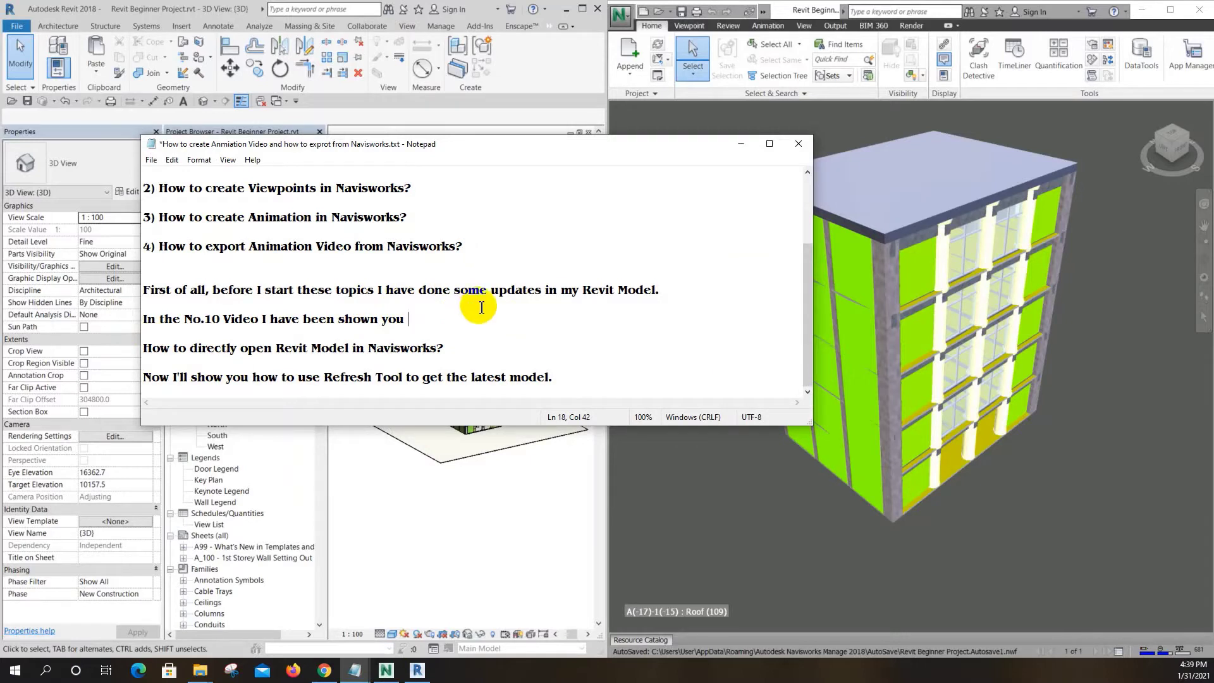
pyautogui.moveTo(555, 378); pyautogui.dragTo(140, 380)
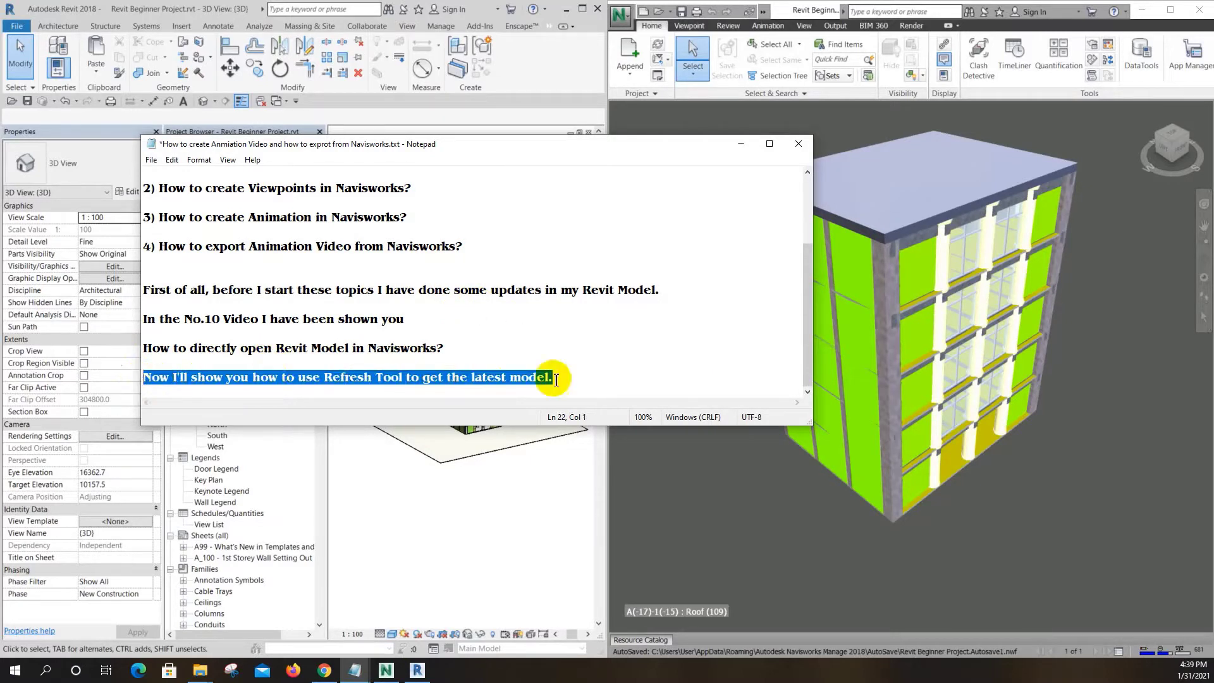
pyautogui.click(586, 366)
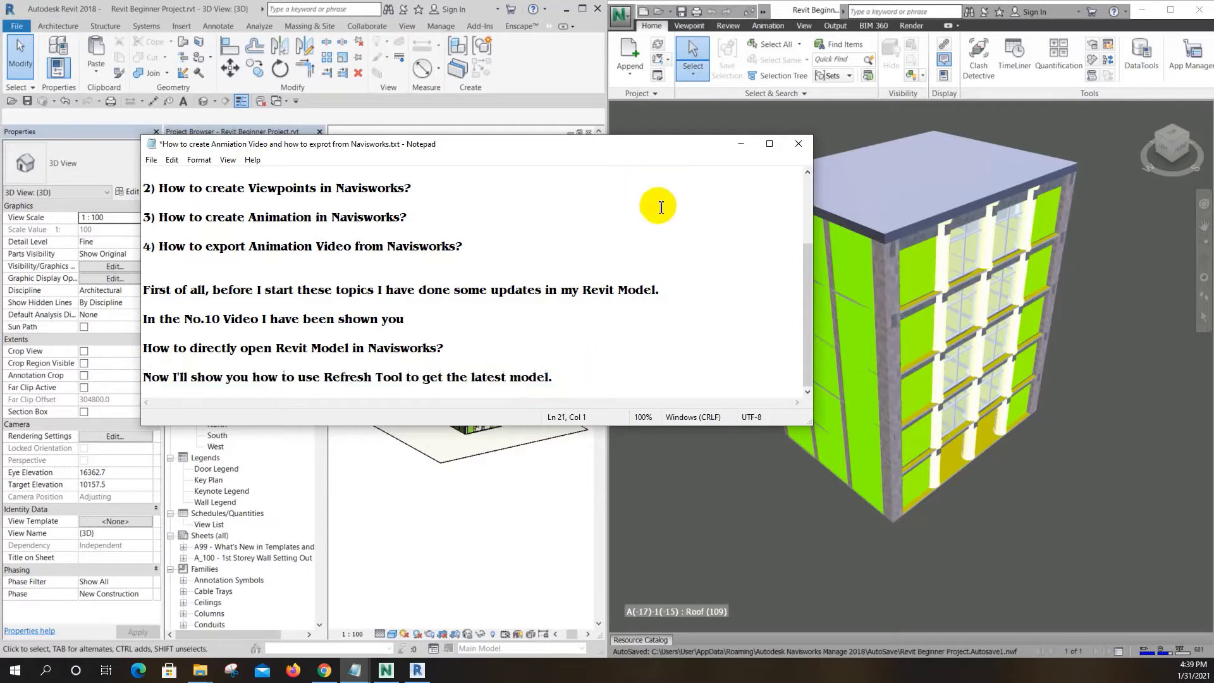
pyautogui.click(741, 144)
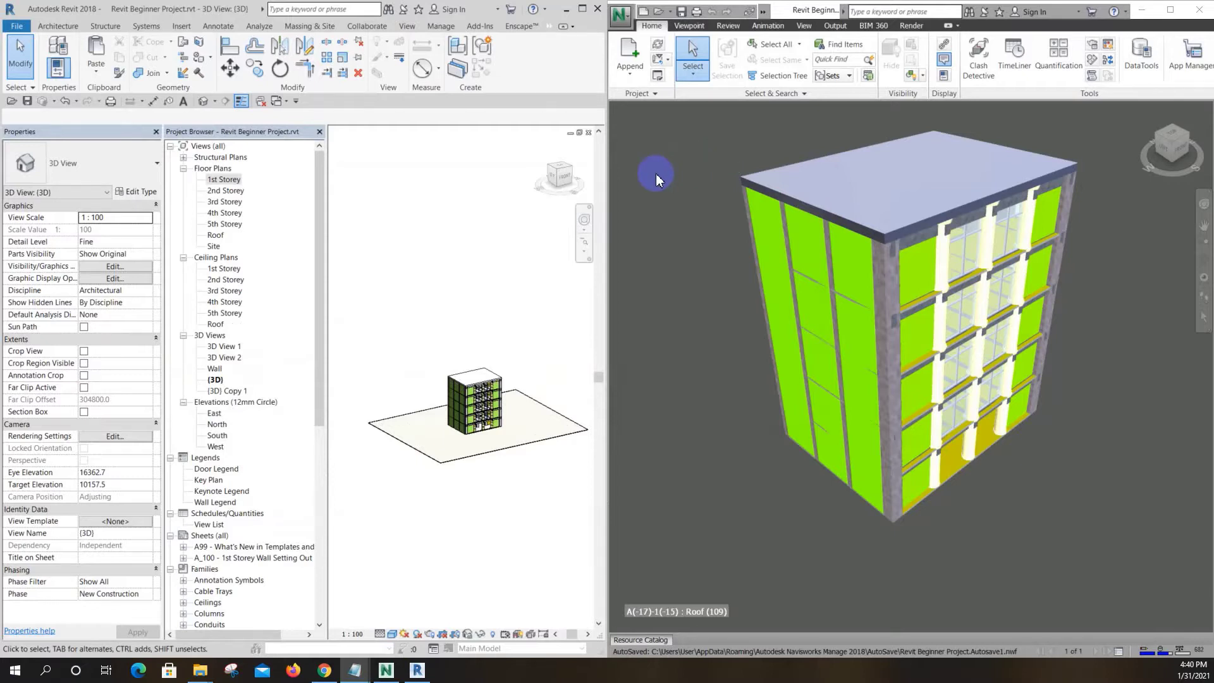
# Switch to Revit and select the 150mm Thk floor surrounding the building in the 3D view
pyautogui.click(433, 274)
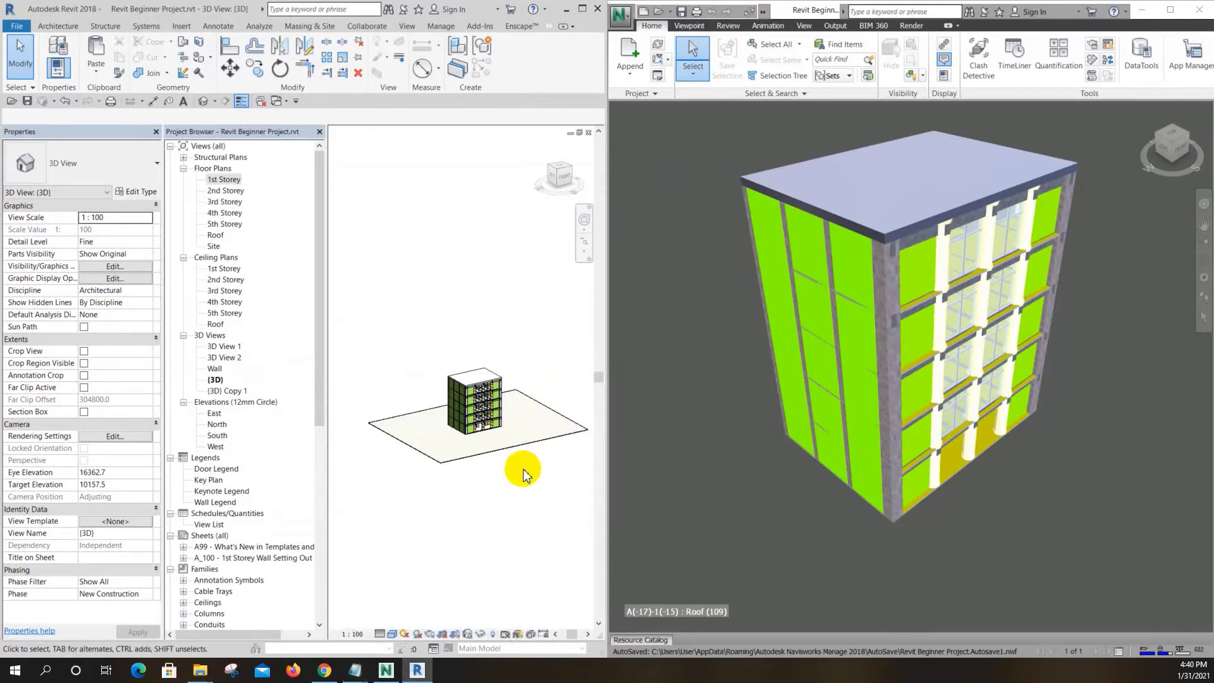
pyautogui.scroll(2, 525, 458)
pyautogui.scroll(-1, 528, 449)
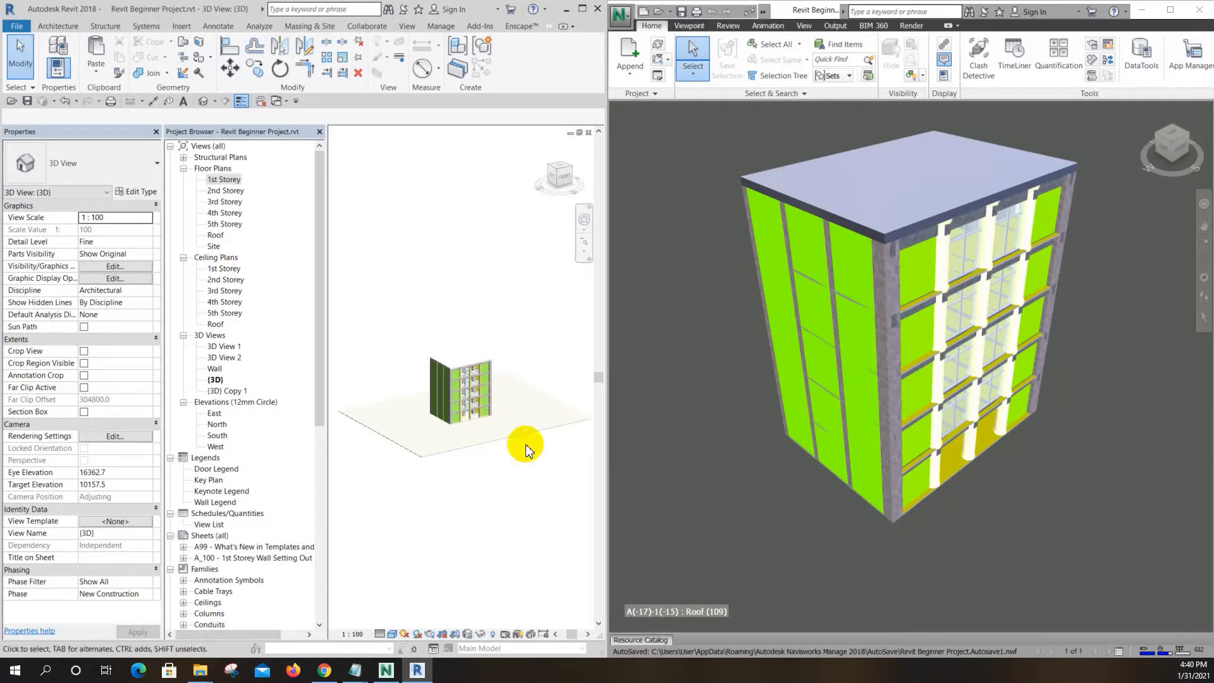
pyautogui.click(493, 436)
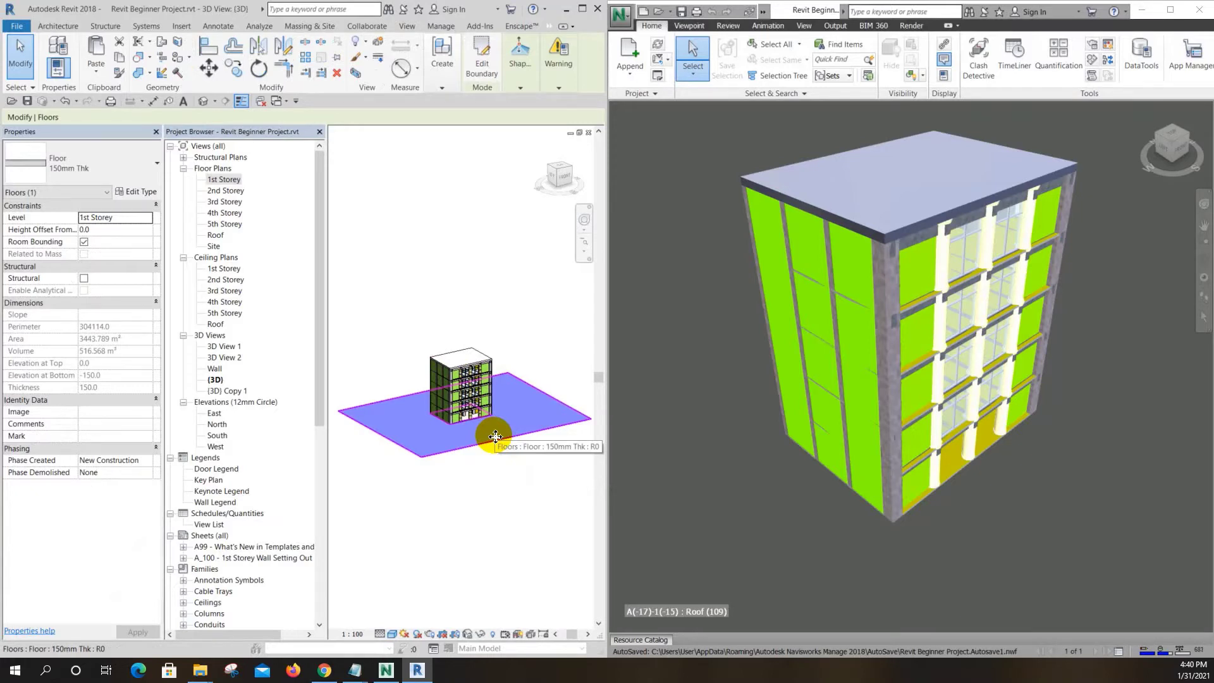
# Save the Revit project containing the new ground floor slab and refresh the model in Navisworks
pyautogui.click(770, 485)
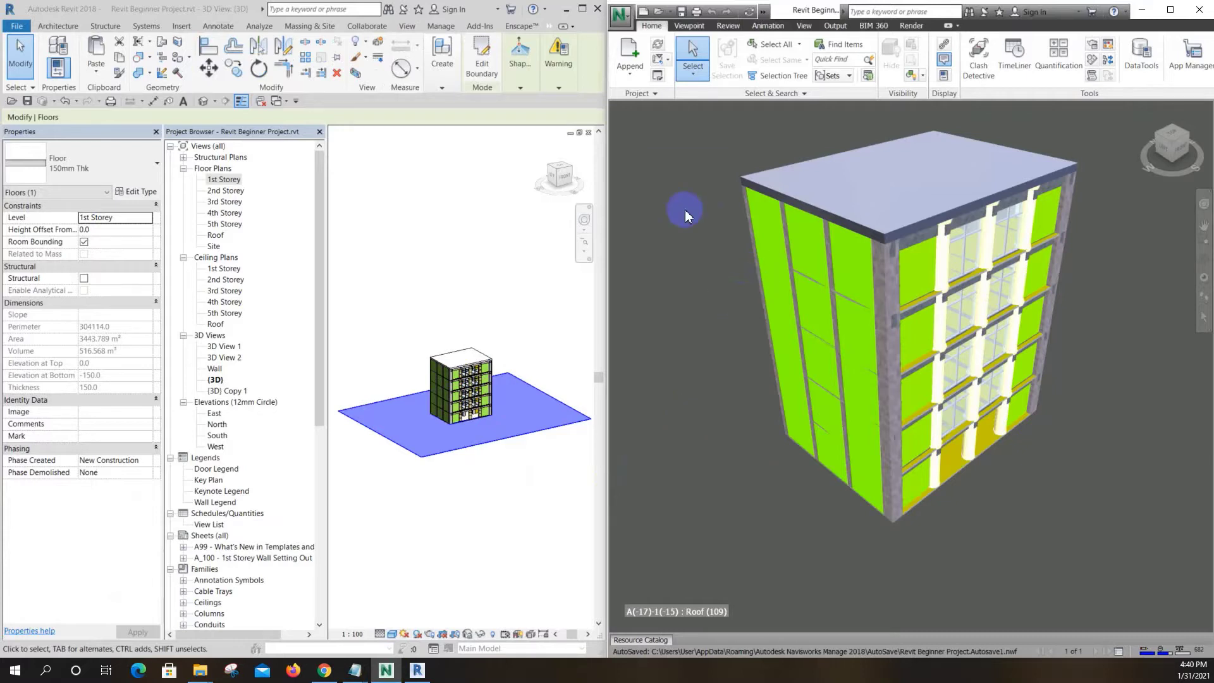
pyautogui.click(749, 14)
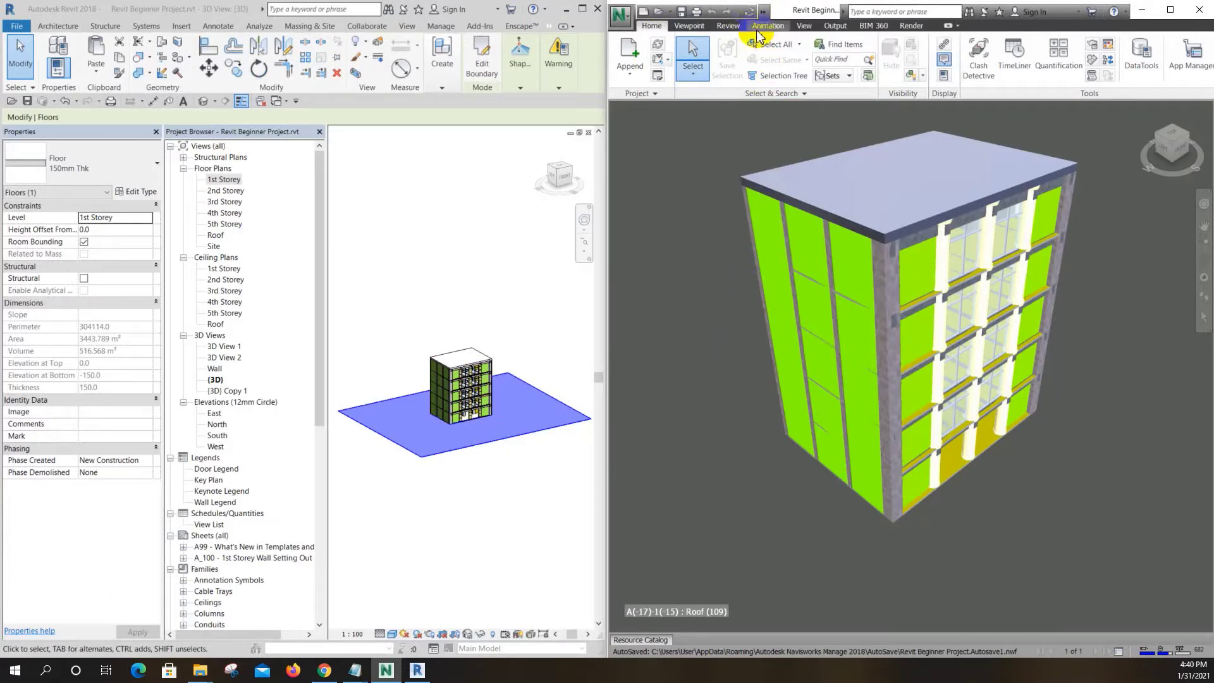
pyautogui.click(521, 164)
pyautogui.click(28, 102)
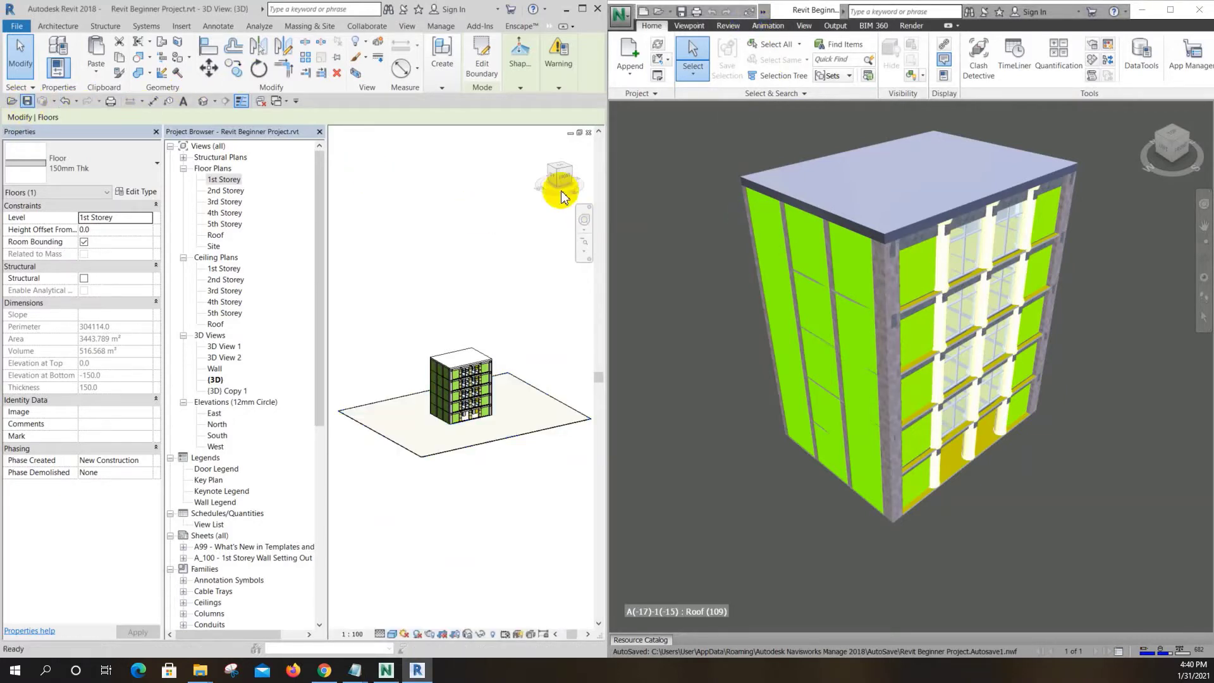
pyautogui.click(748, 13)
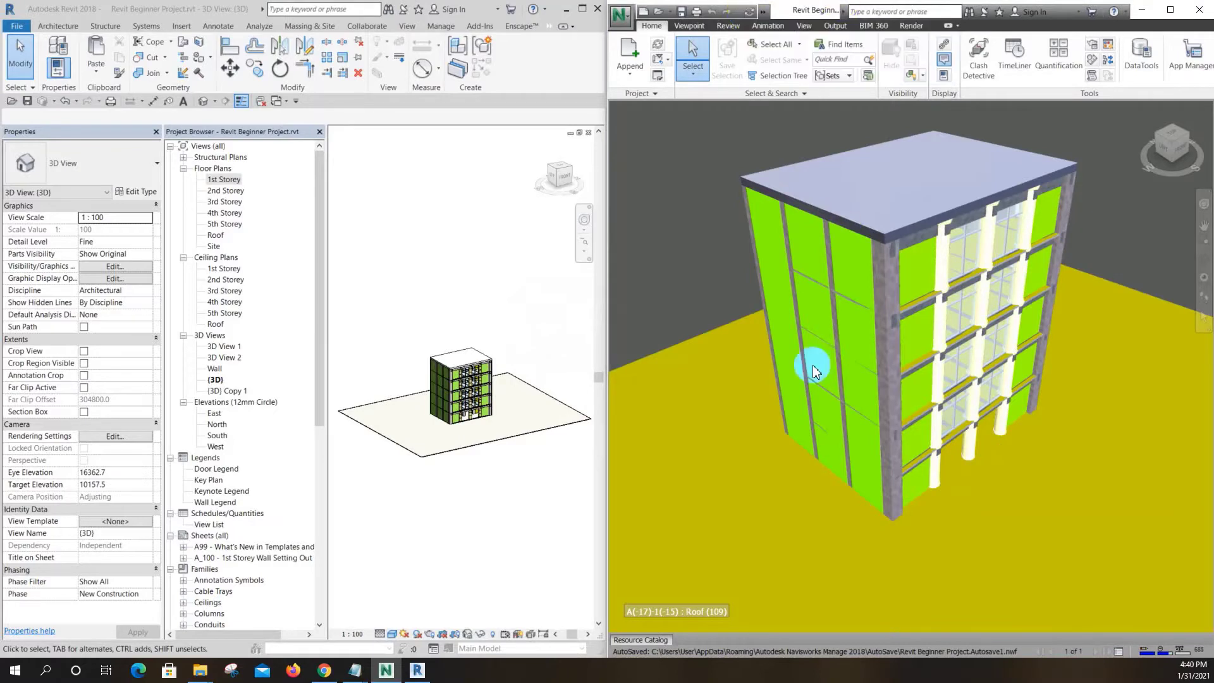
# Inspect the ground floor slab in the Navisworks model by selecting it and viewing it from a lower angle, and clear the selection
pyautogui.scroll(-3, 814, 217)
pyautogui.scroll(-3, 930, 230)
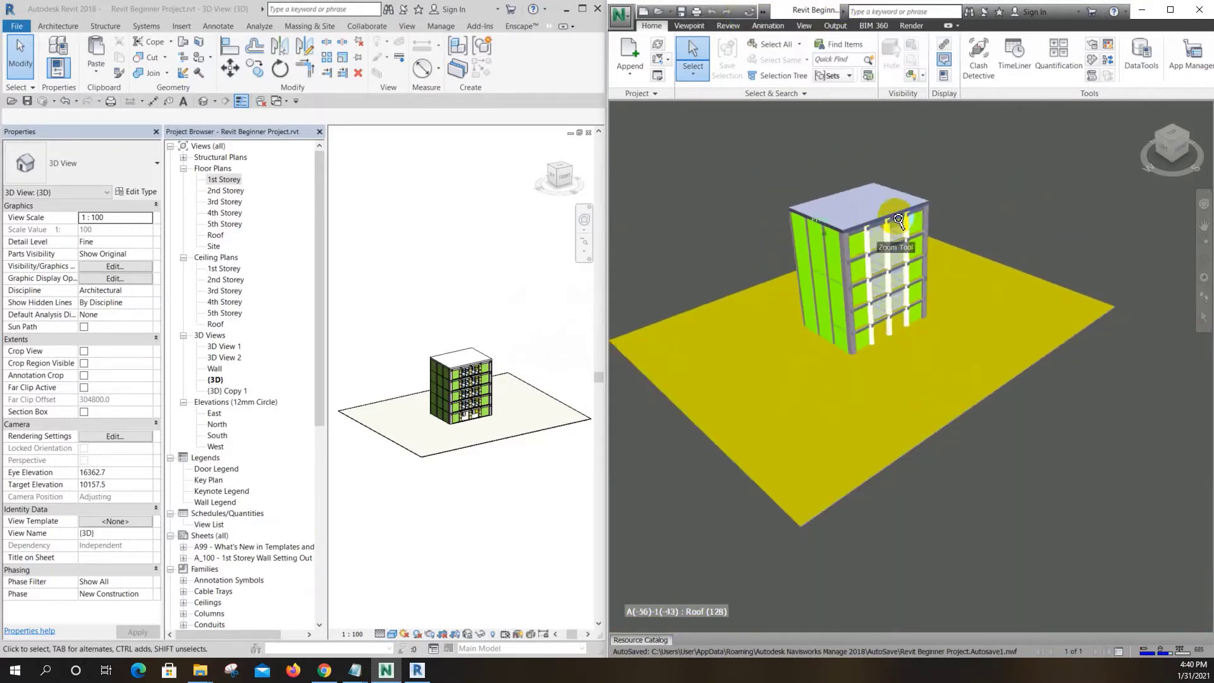
pyautogui.click(996, 370)
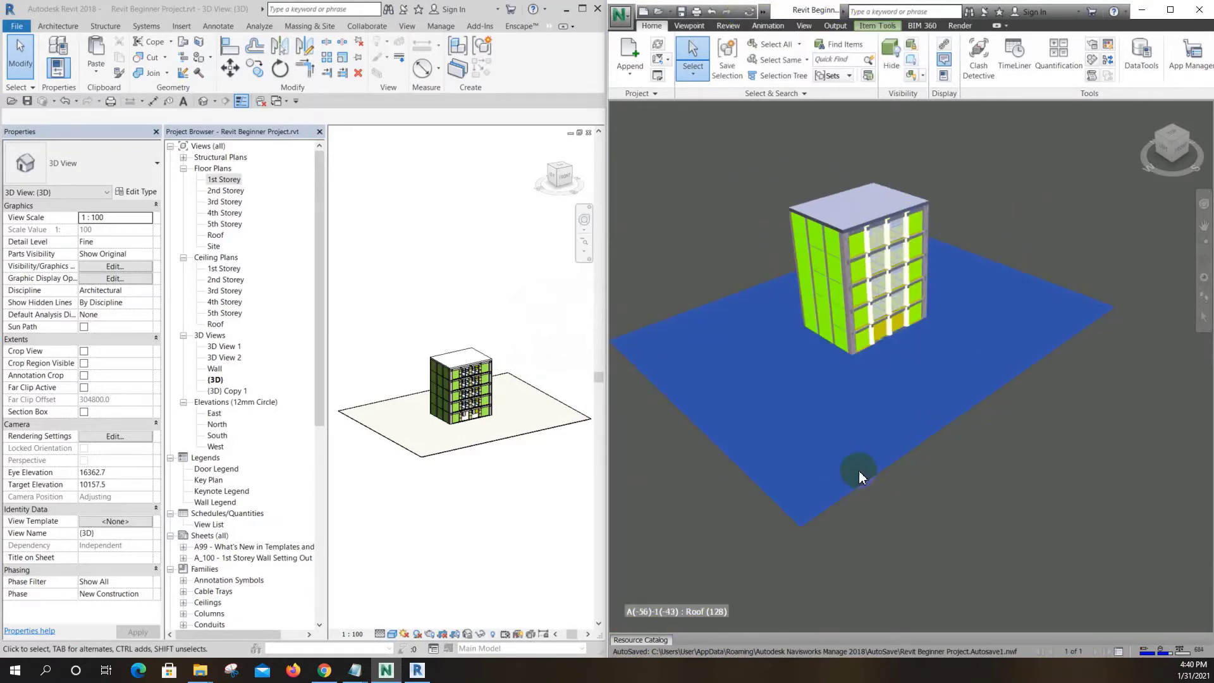
pyautogui.keyDown('shift'); pyautogui.moveTo(859, 475); pyautogui.dragTo(865, 443, button='middle'); pyautogui.keyUp('shift')
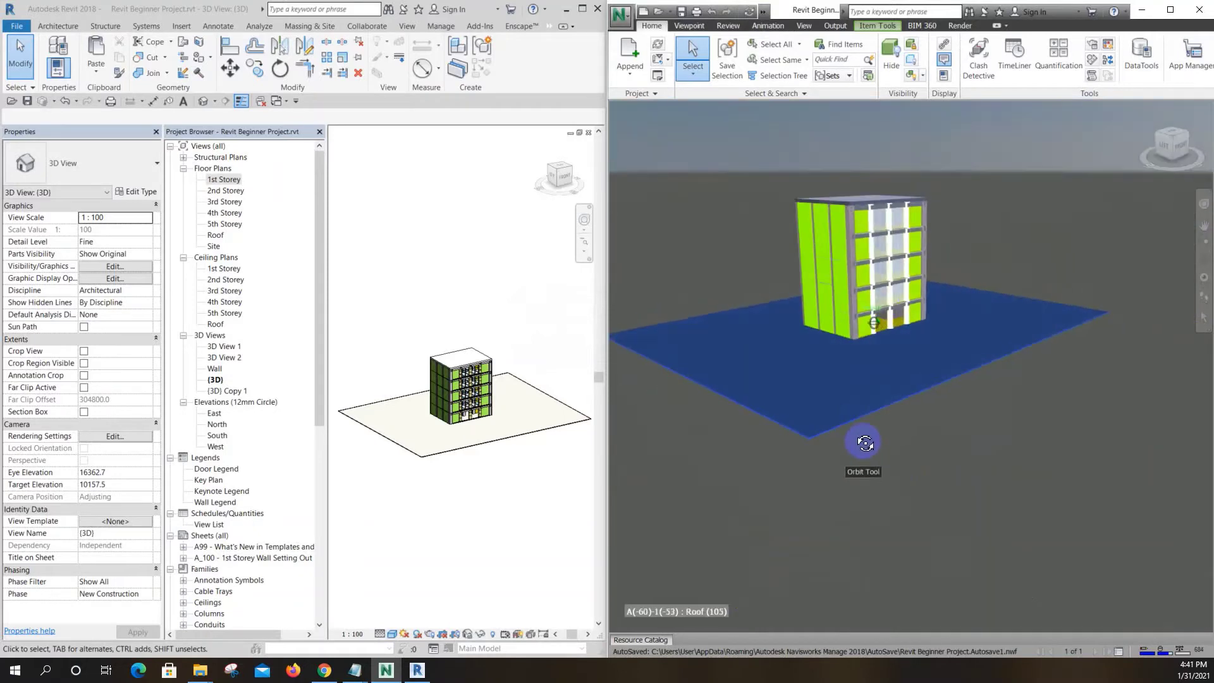
pyautogui.click(1008, 238)
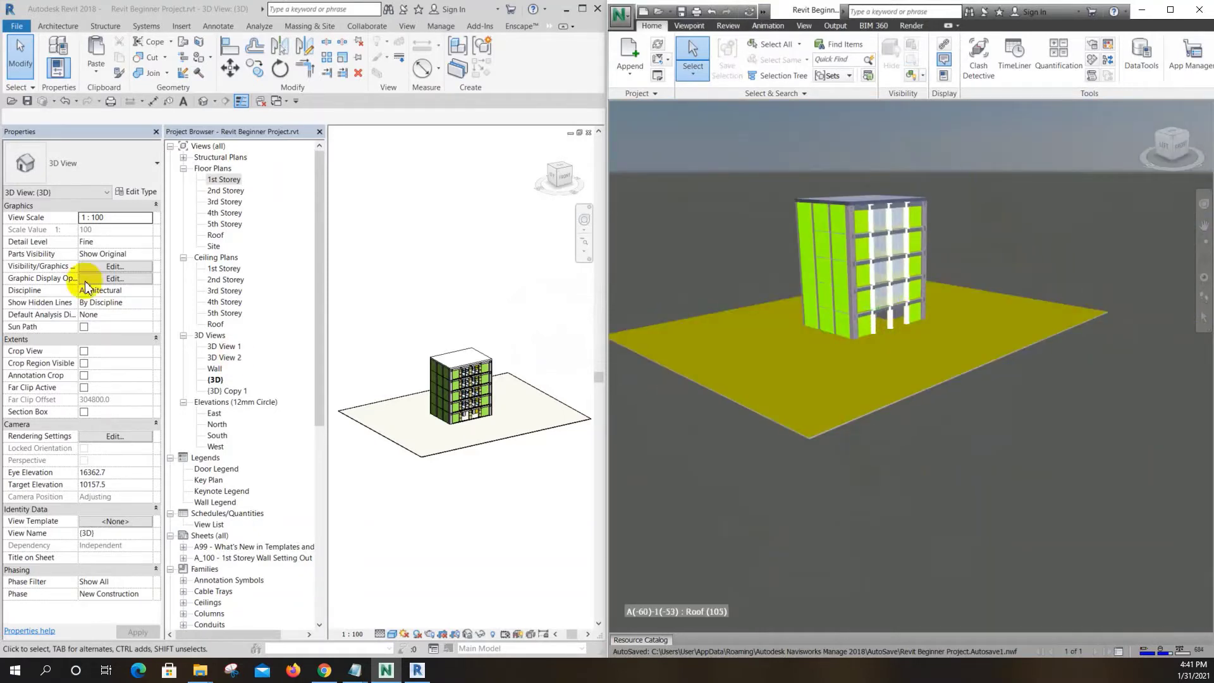
# Reopen the Notepad notes, highlight the topic on using the View cube & Navigation bar, and minimize the notes
pyautogui.click(361, 669)
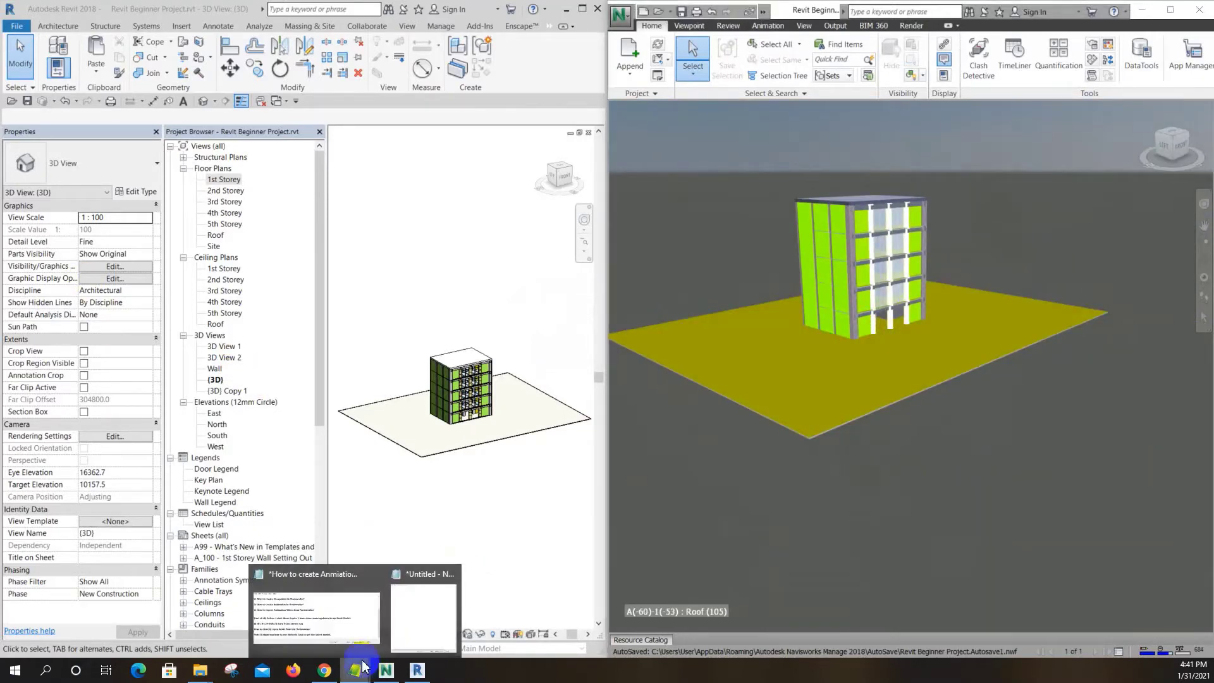
pyautogui.click(316, 613)
pyautogui.scroll(2, 292, 279)
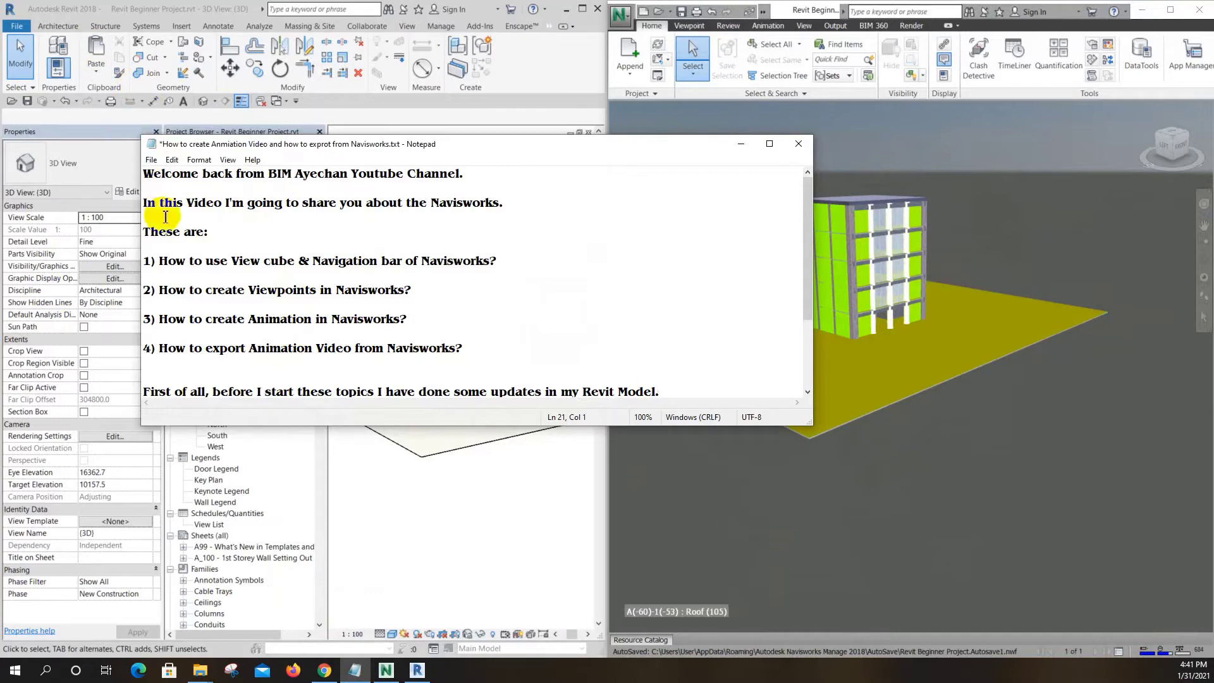
pyautogui.moveTo(158, 261); pyautogui.dragTo(506, 260)
pyautogui.click(488, 331)
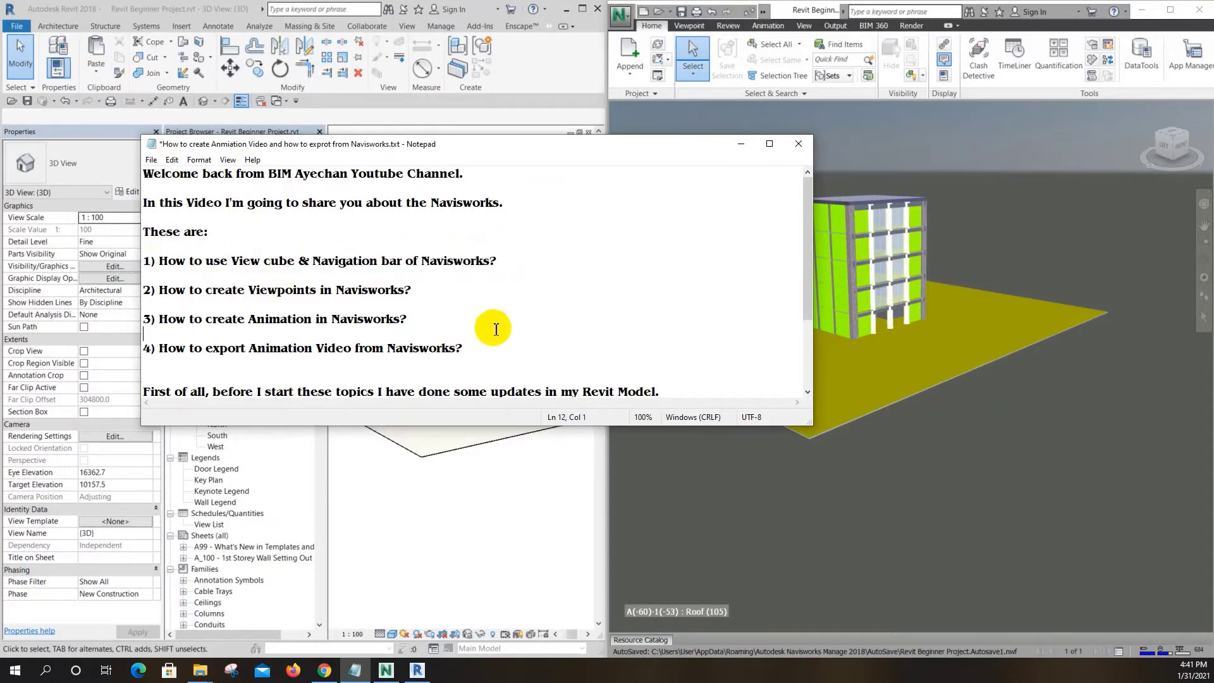
pyautogui.click(737, 147)
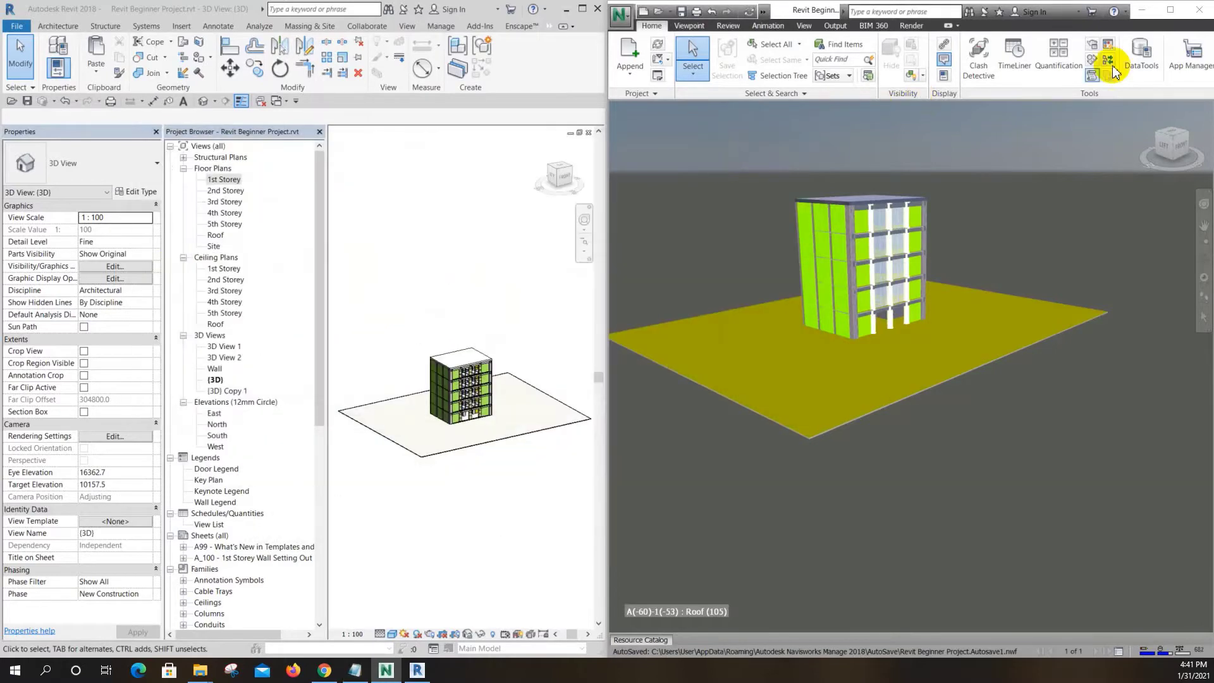
# Maximize the Navisworks window to show the building model at full screen size
pyautogui.click(1173, 14)
pyautogui.scroll(1, 684, 195)
pyautogui.scroll(2, 684, 194)
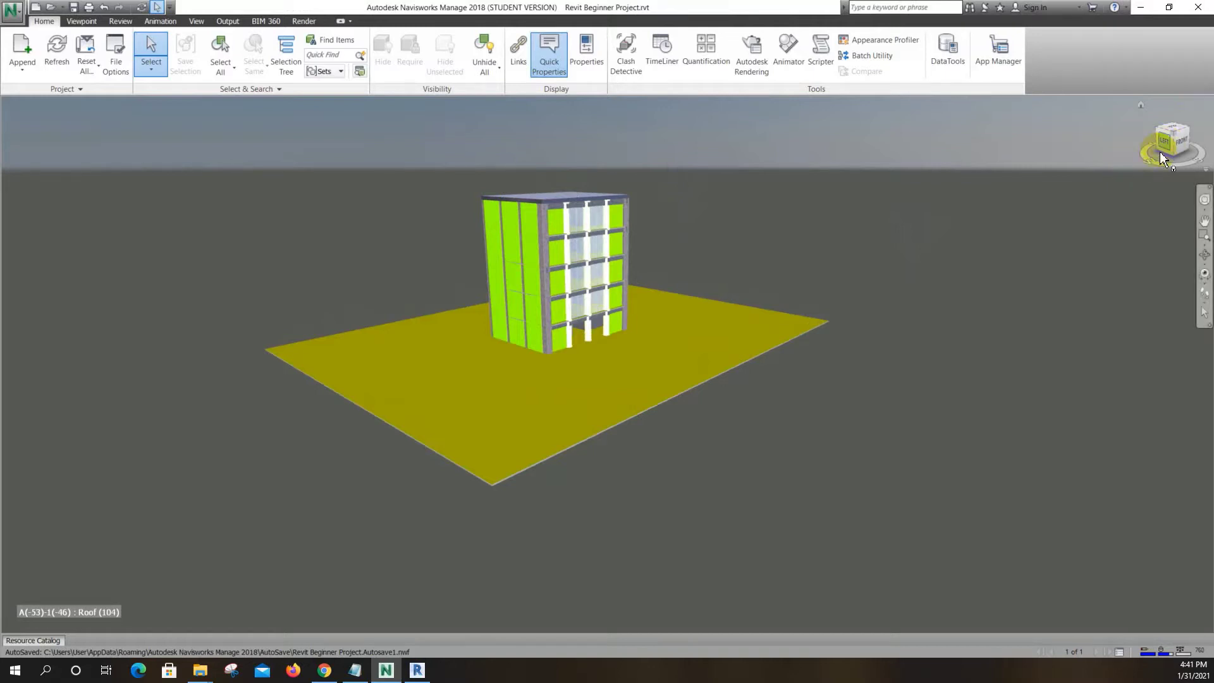
# Orient the building to the Front view with the ViewCube and rotate face by face through Right and Back to Left
pyautogui.click(1183, 147)
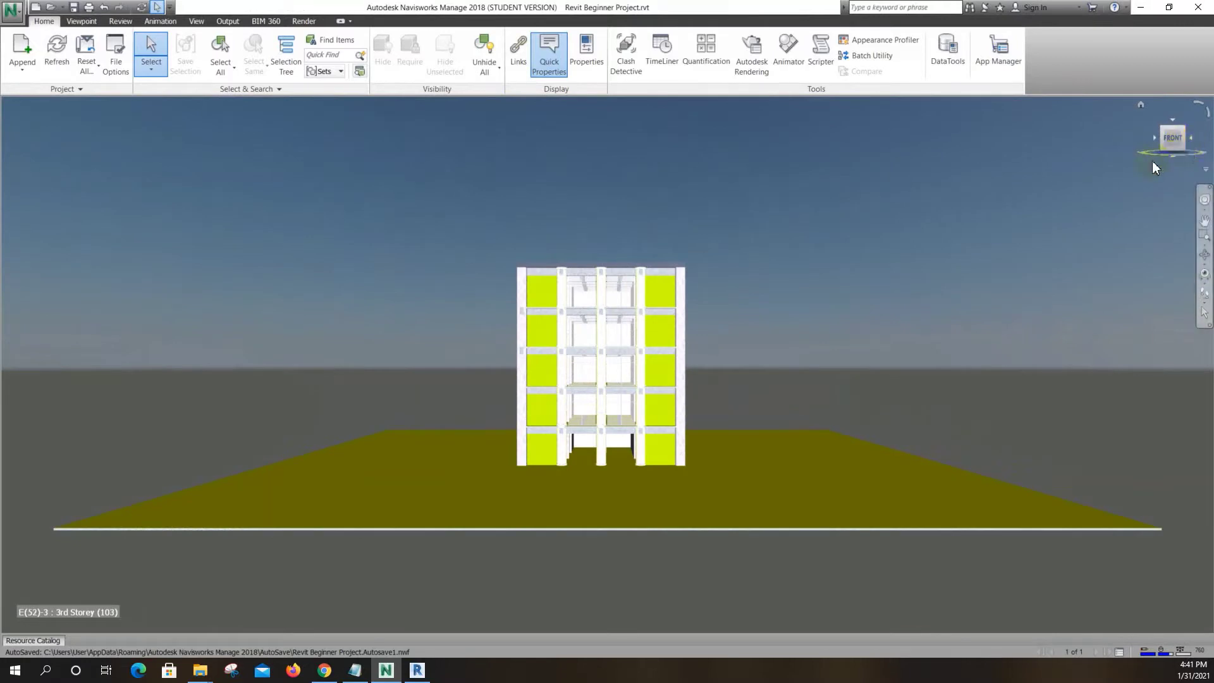
pyautogui.click(1190, 138)
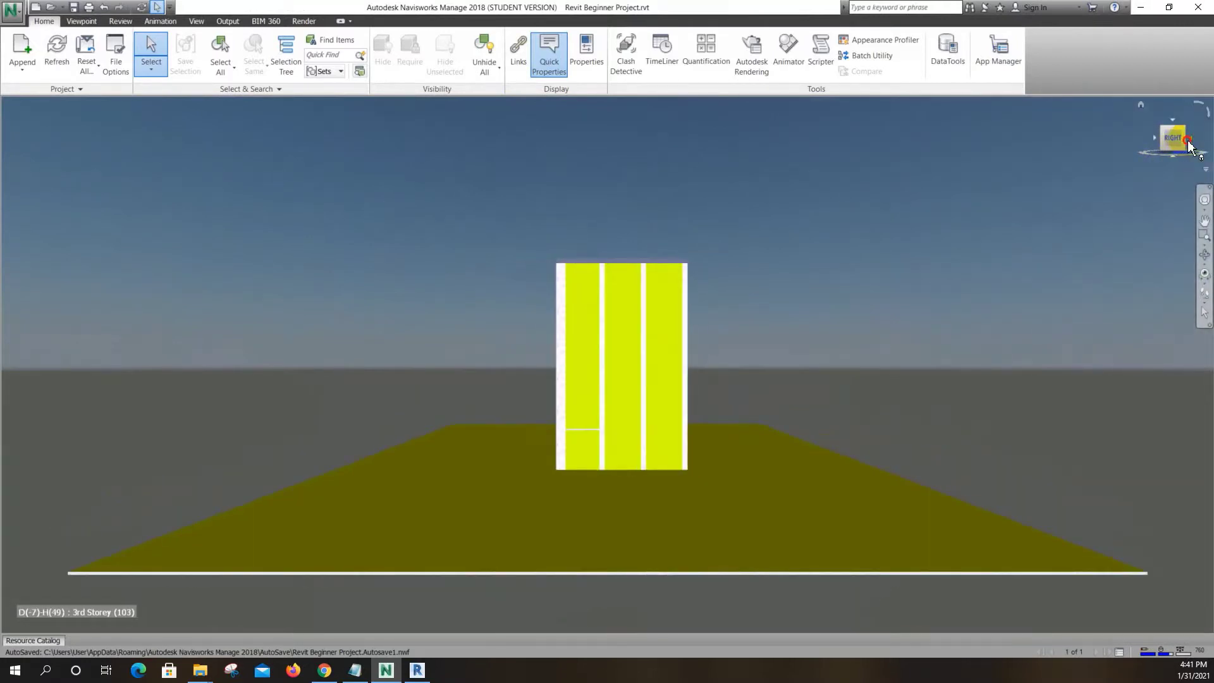
pyautogui.click(1190, 138)
pyautogui.click(1190, 139)
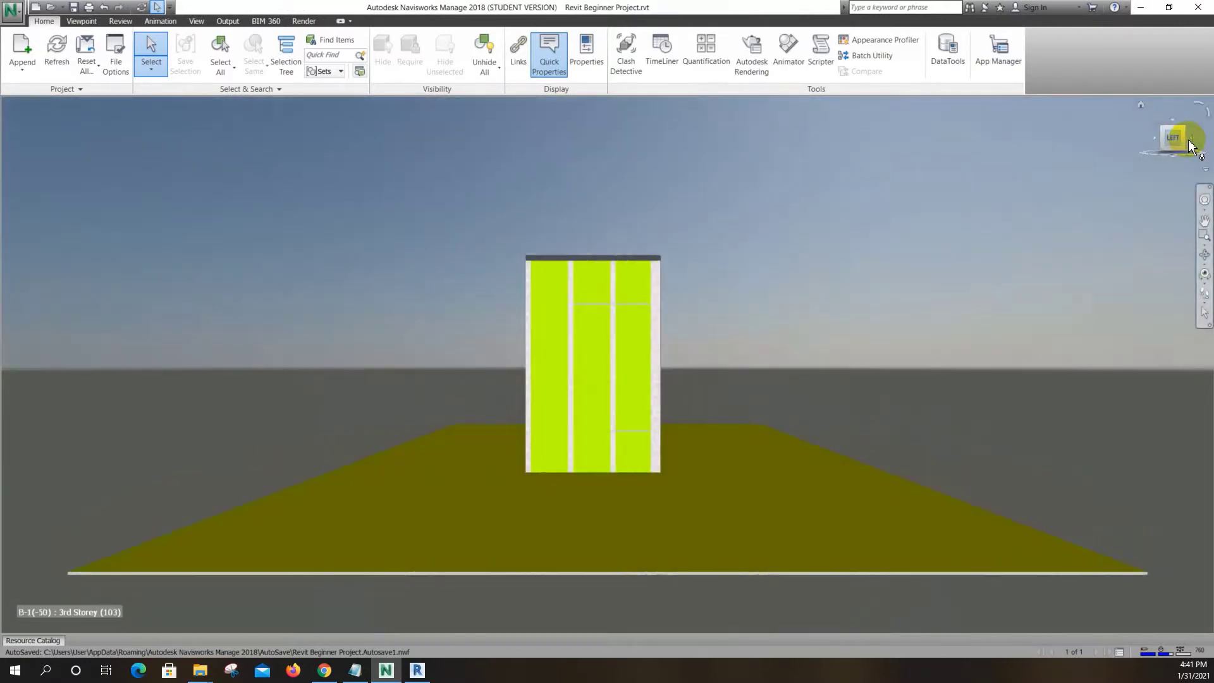
# Orient the building through the Top, Bottom and Front views with the ViewCube, finishing on the top-front-left corner view
pyautogui.click(1176, 126)
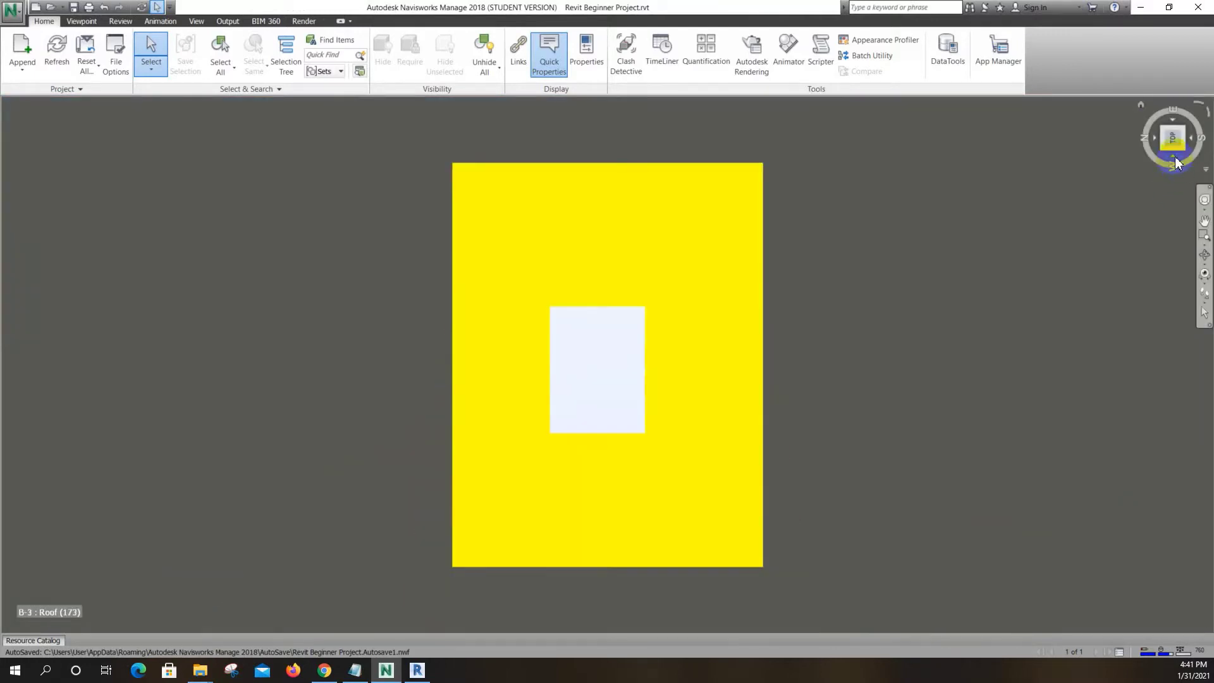
pyautogui.click(1178, 160)
pyautogui.moveTo(1178, 160); pyautogui.dragTo(1094, 223)
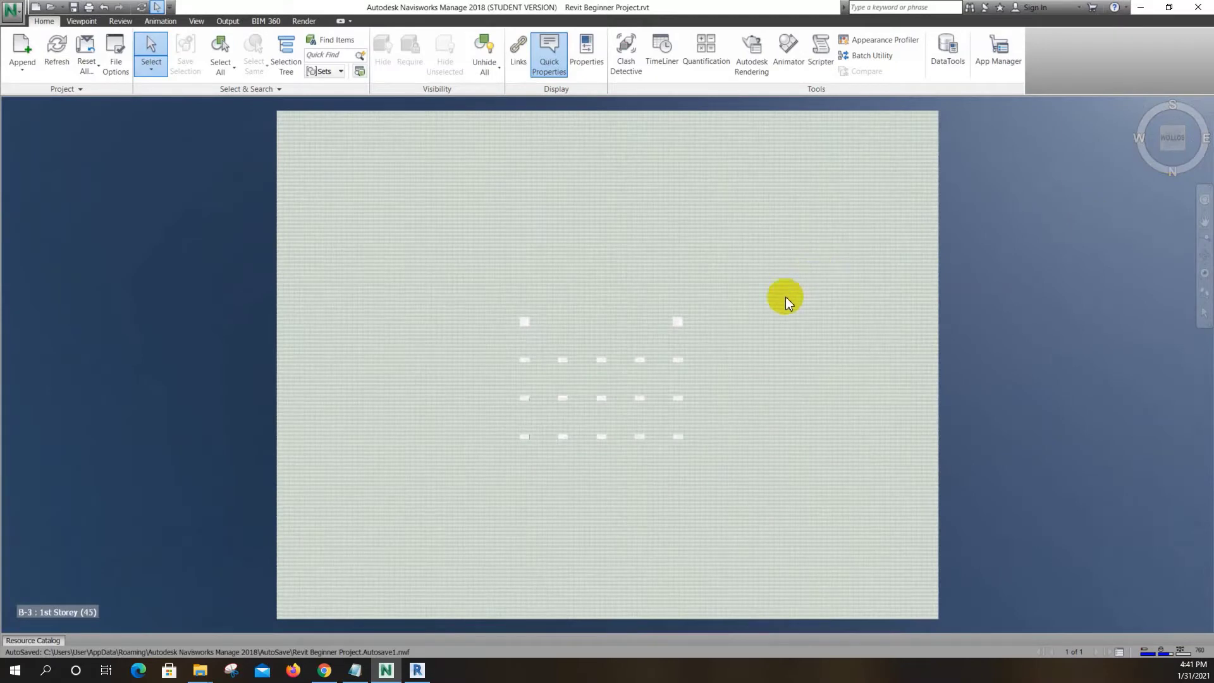
pyautogui.click(1172, 118)
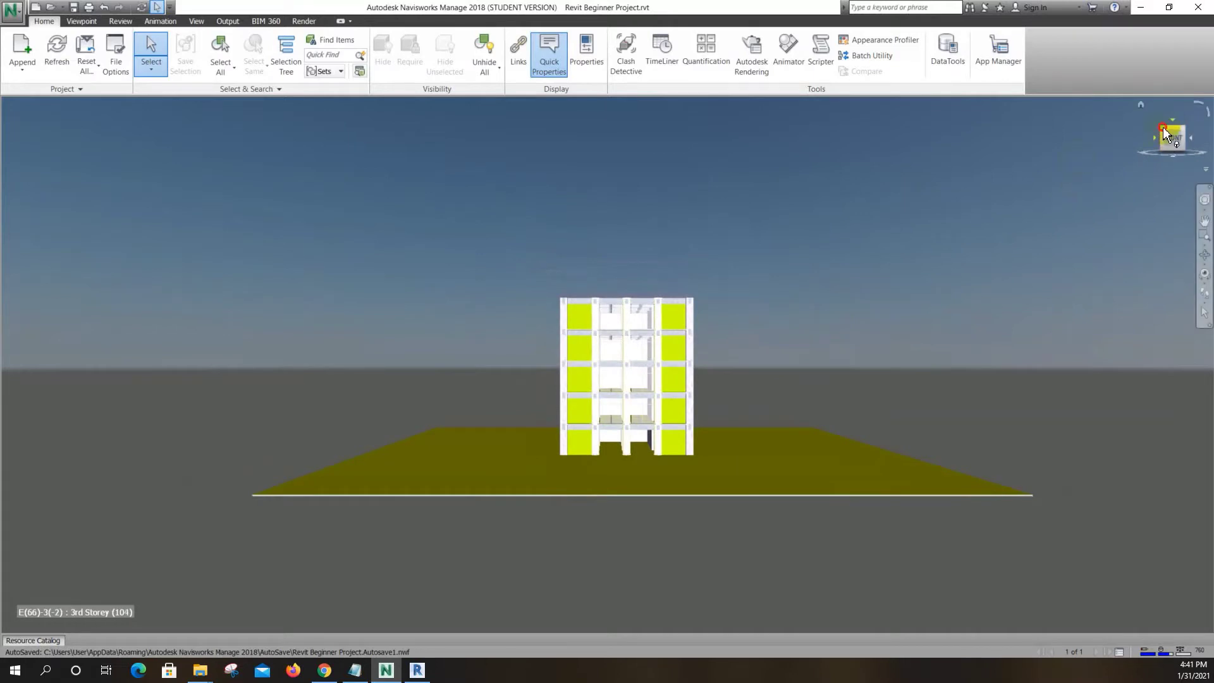
pyautogui.moveTo(1163, 126); pyautogui.dragTo(1062, 257)
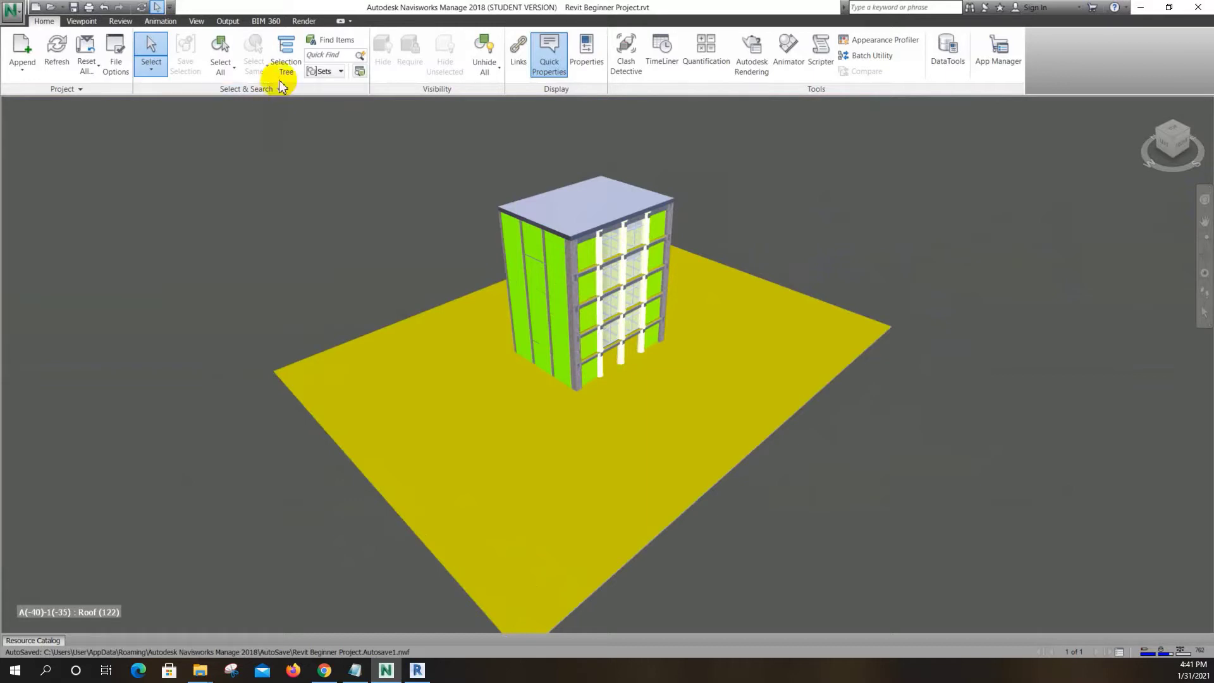
# Turn on the full navigation SteeringWheel and use its tools to zoom in on the building and orbit it to a lower angle
pyautogui.click(82, 22)
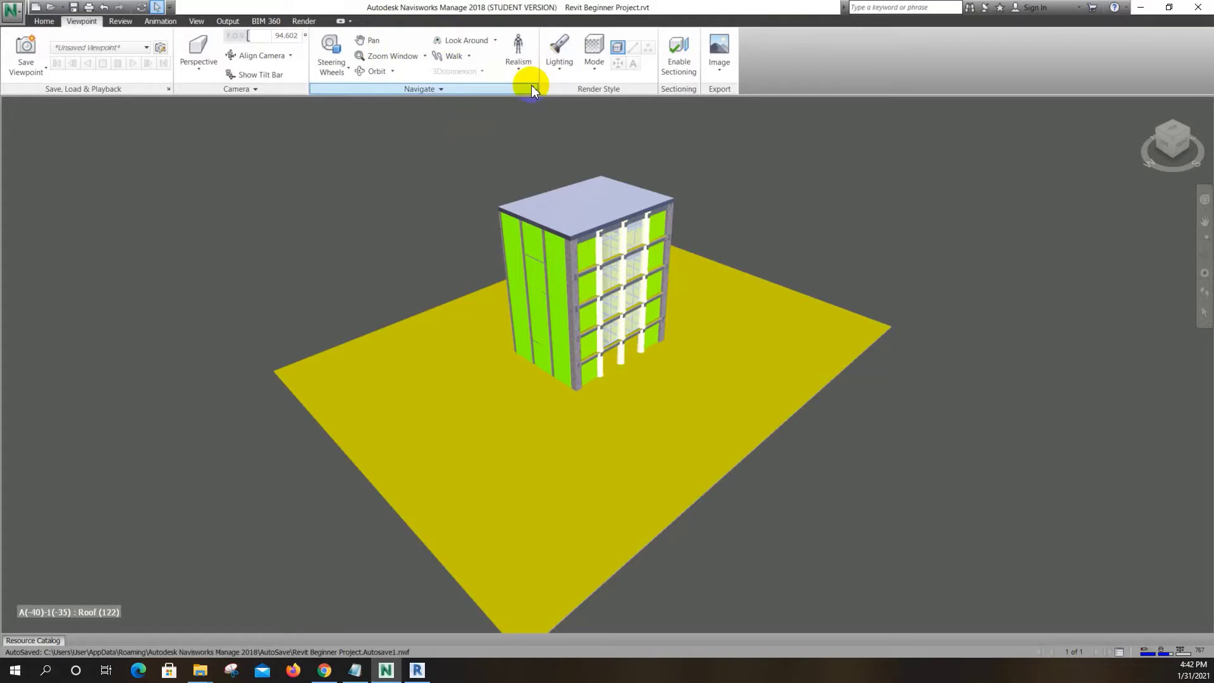
pyautogui.click(1204, 206)
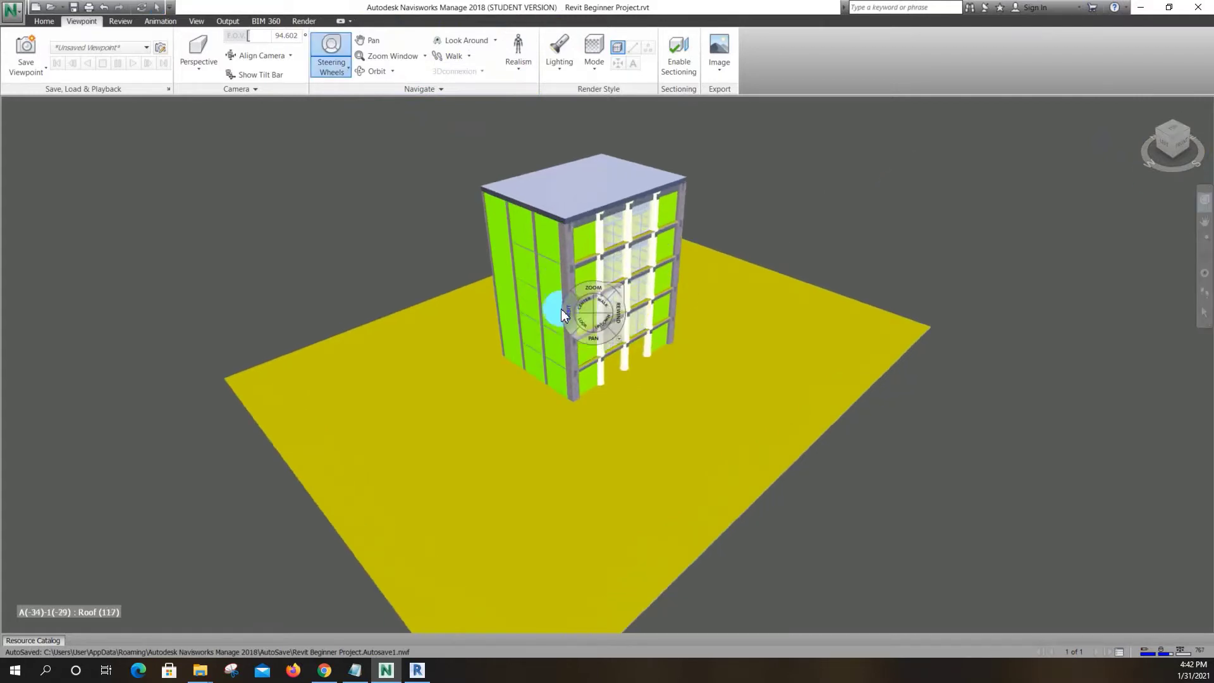
pyautogui.moveTo(578, 346); pyautogui.dragTo(664, 315)
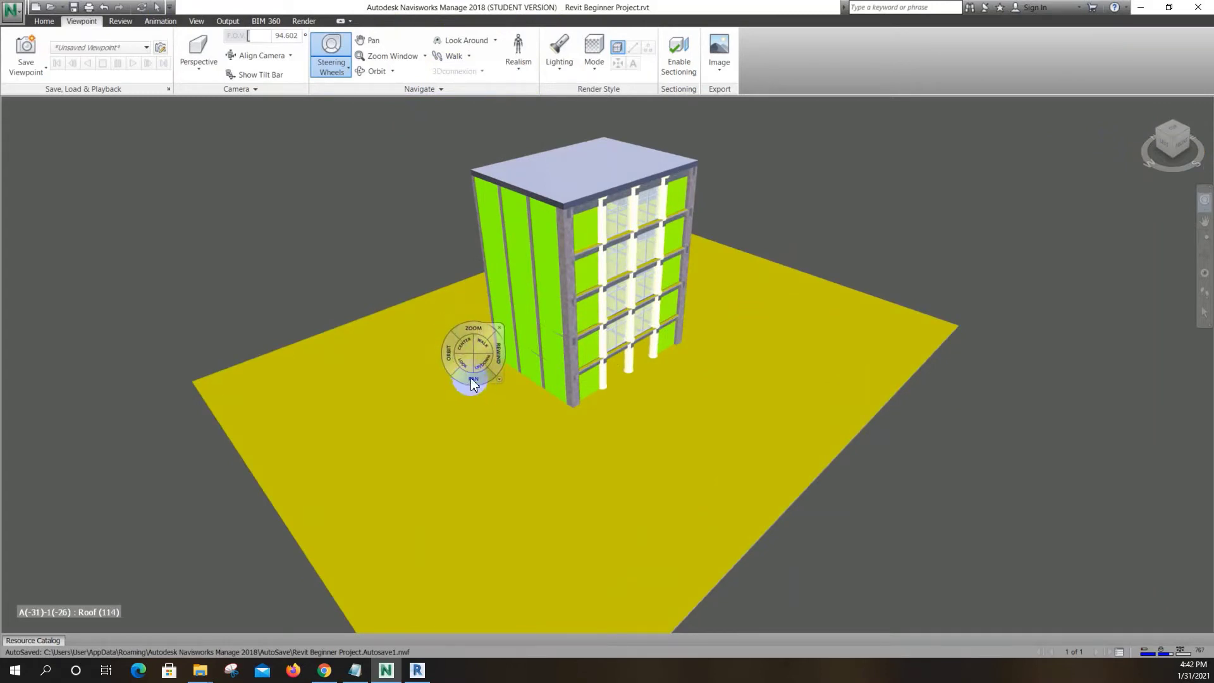
pyautogui.moveTo(450, 357); pyautogui.dragTo(528, 335)
pyautogui.moveTo(561, 295); pyautogui.dragTo(410, 303)
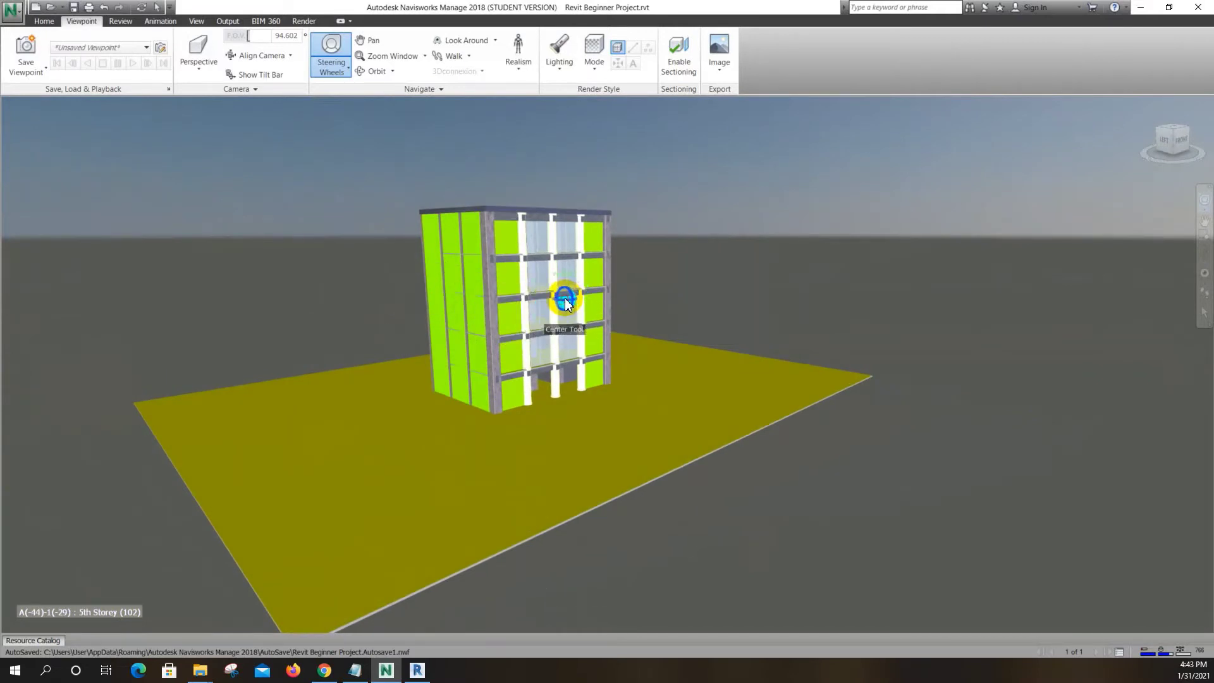
# Place the pivot on the building's front facade with the wheel's Center tool and try the other wheel tools around it
pyautogui.click(564, 298)
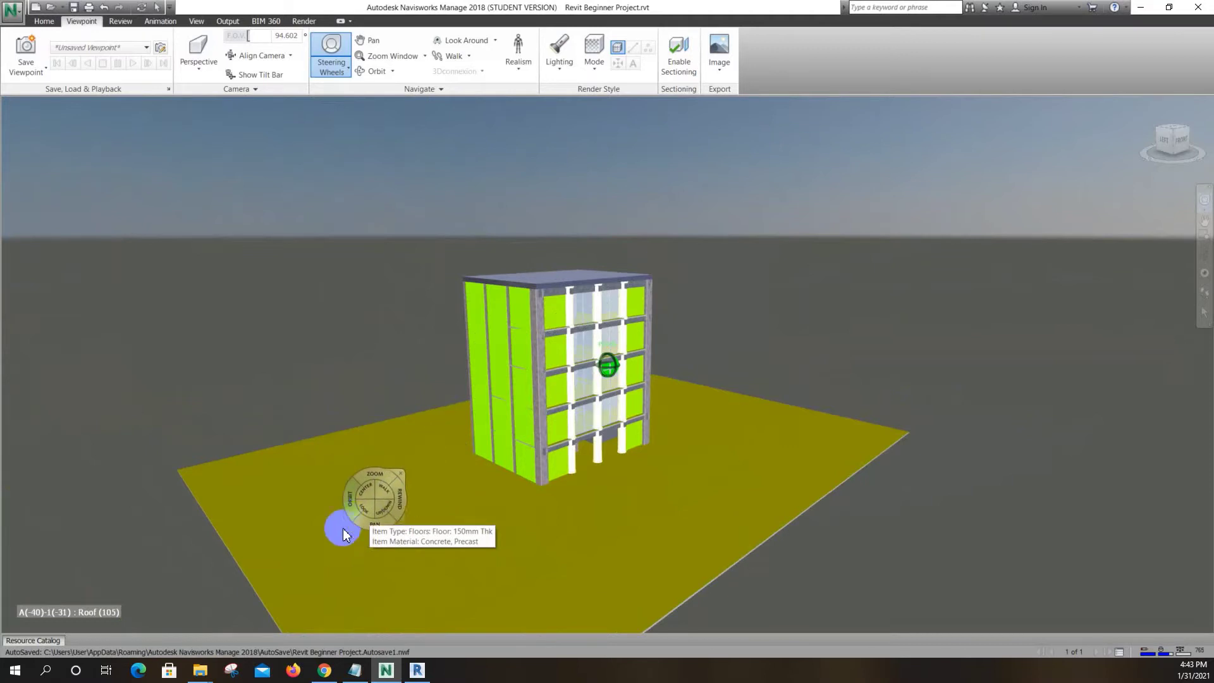
pyautogui.click(352, 512)
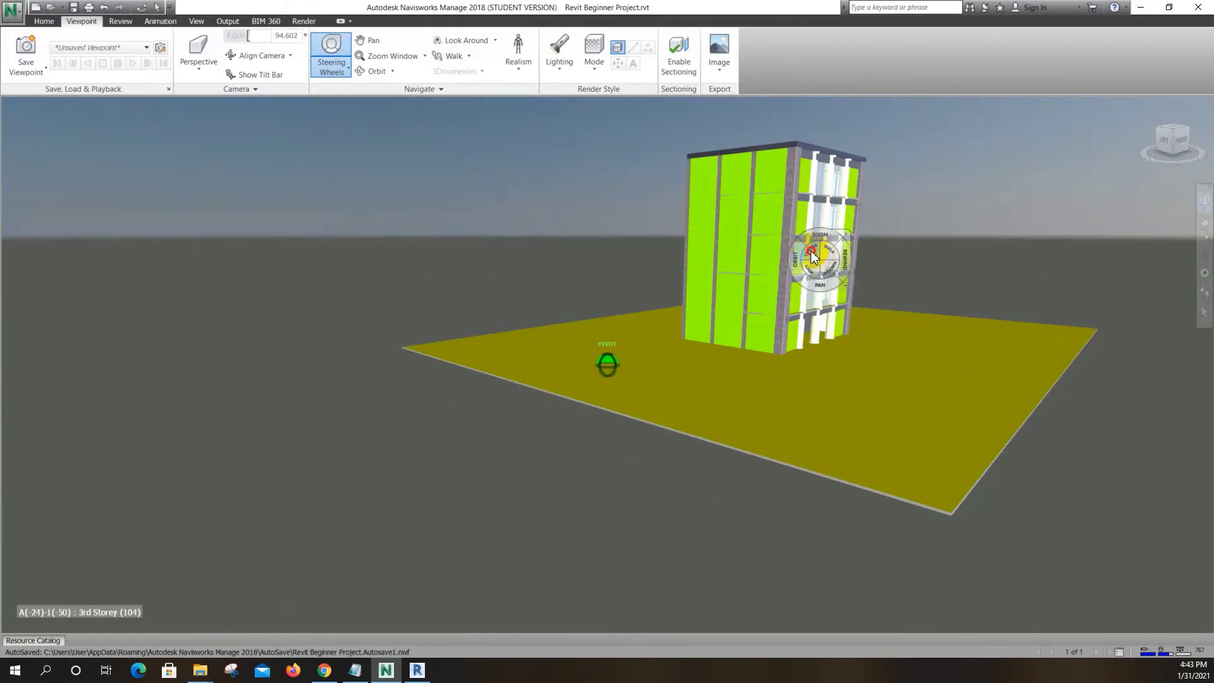
pyautogui.click(813, 256)
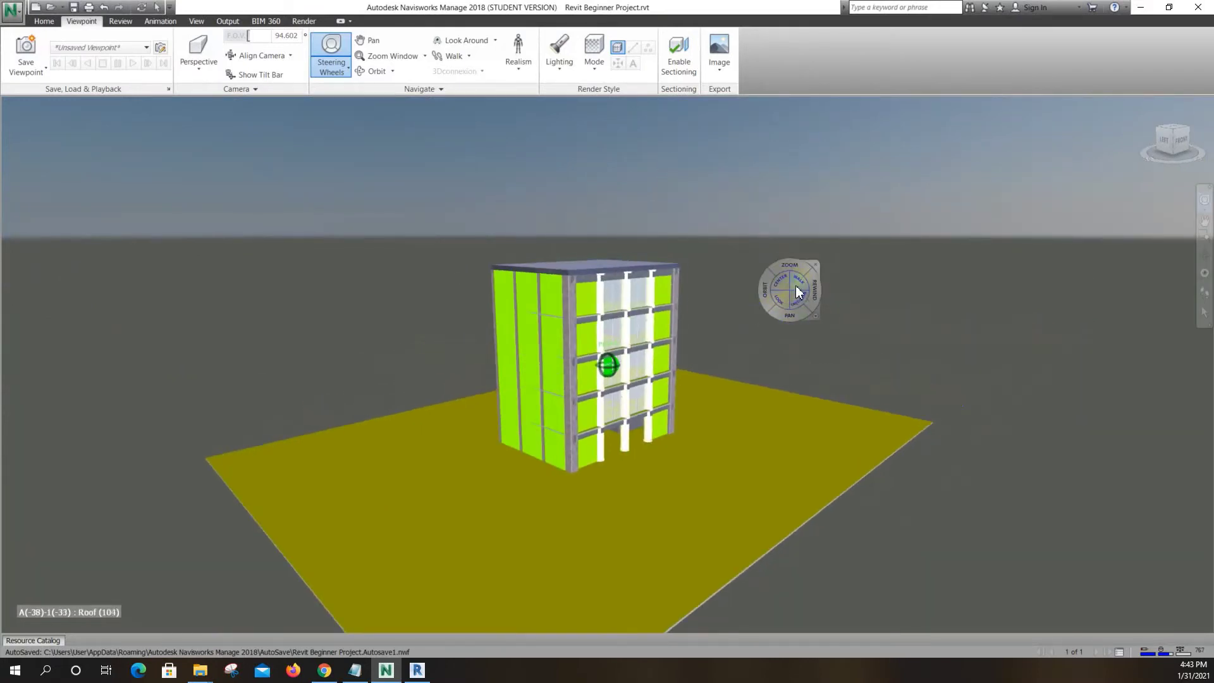
pyautogui.moveTo(797, 292); pyautogui.dragTo(629, 529)
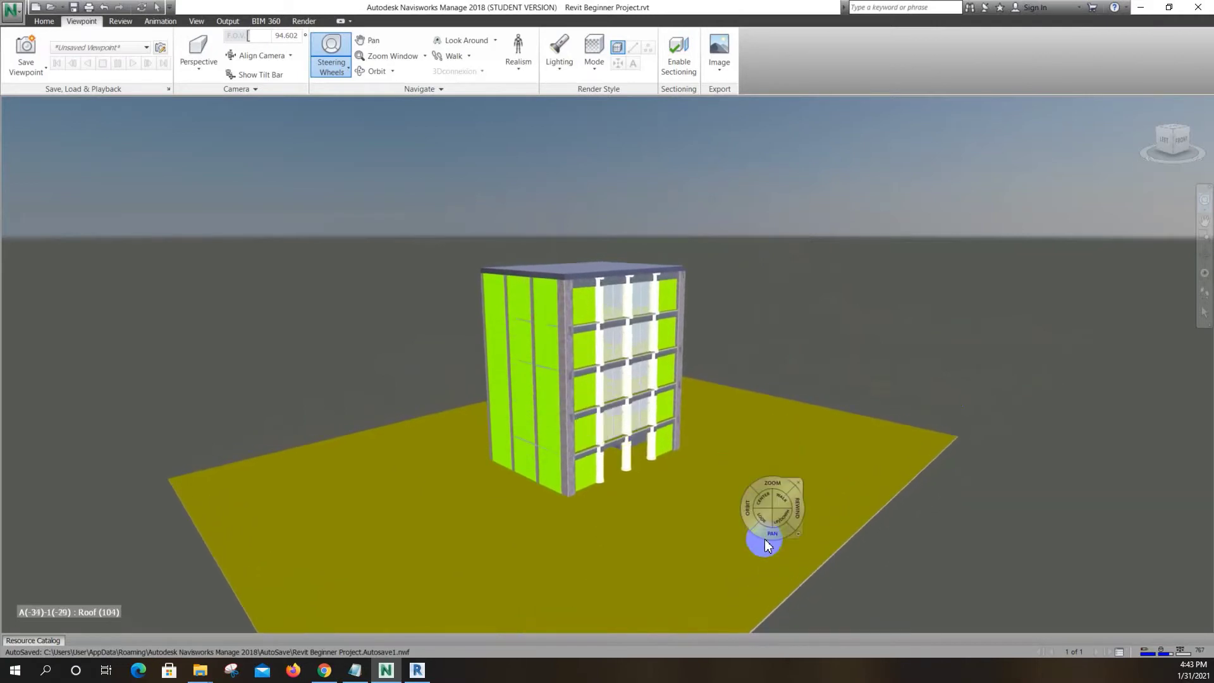
pyautogui.moveTo(675, 565); pyautogui.dragTo(615, 465)
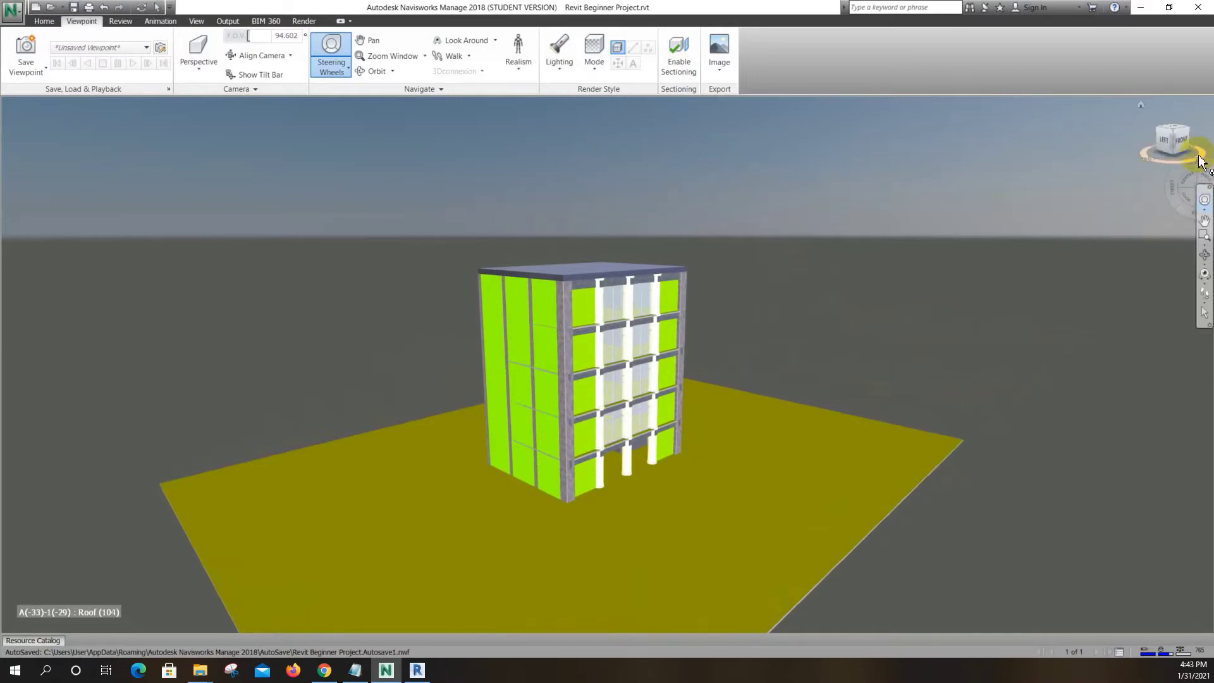
# Orient the building to the Front view and walk toward the ground floor entrance with the SteeringWheel
pyautogui.click(1185, 140)
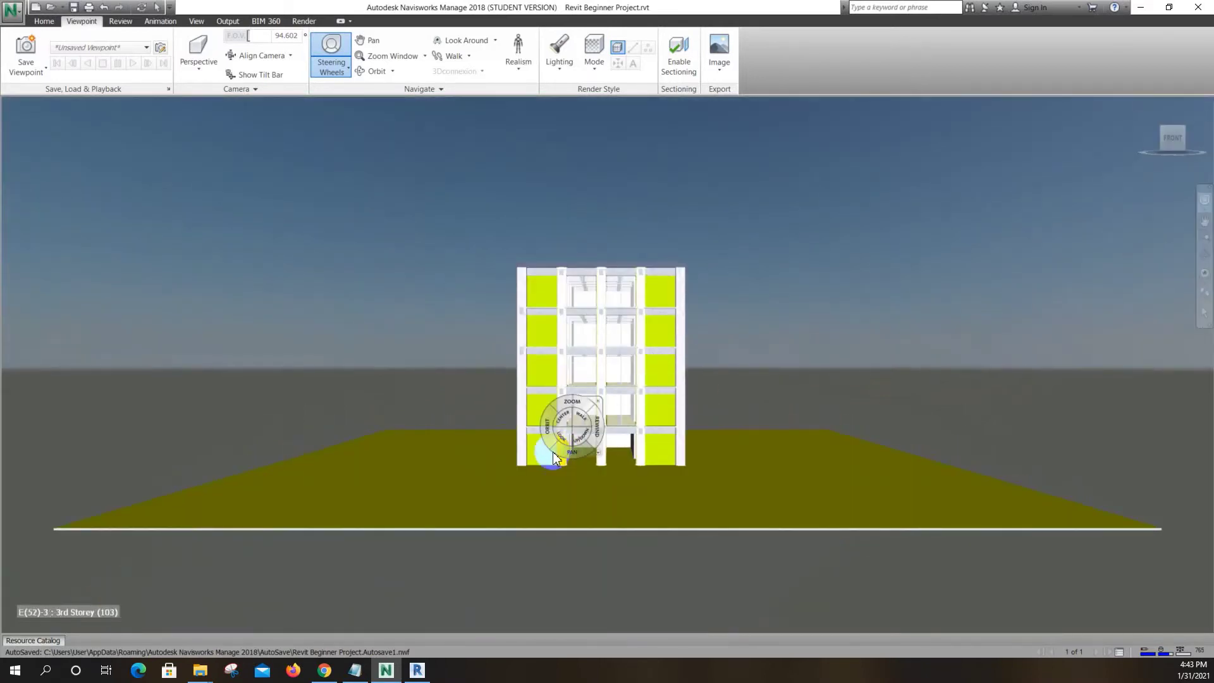
pyautogui.moveTo(577, 449)
pyautogui.mouseDown()
pyautogui.moveTo(612, 512)
pyautogui.moveTo(640, 519)
pyautogui.moveTo(596, 496)
pyautogui.moveTo(609, 455)
pyautogui.moveTo(613, 497)
pyautogui.moveTo(613, 456)
pyautogui.mouseUp()
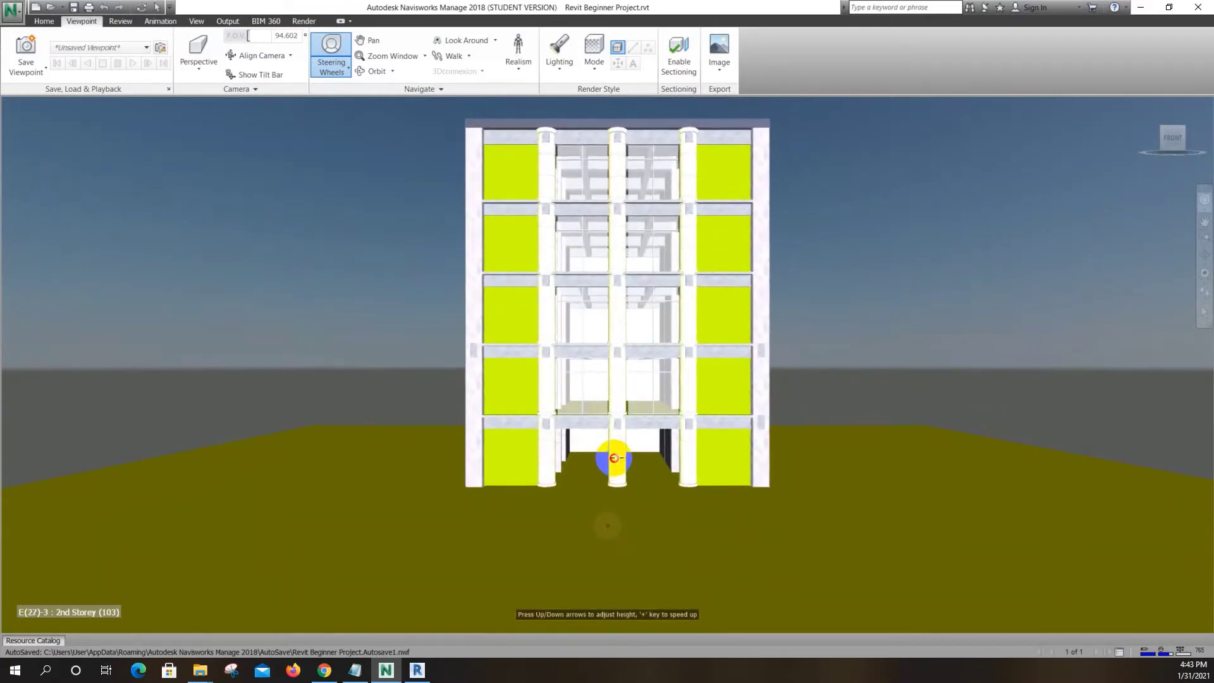
pyautogui.moveTo(614, 457)
pyautogui.mouseDown()
pyautogui.moveTo(607, 618)
pyautogui.moveTo(613, 108)
pyautogui.moveTo(607, 239)
pyautogui.moveTo(621, 241)
pyautogui.mouseUp()
pyautogui.click(613, 503)
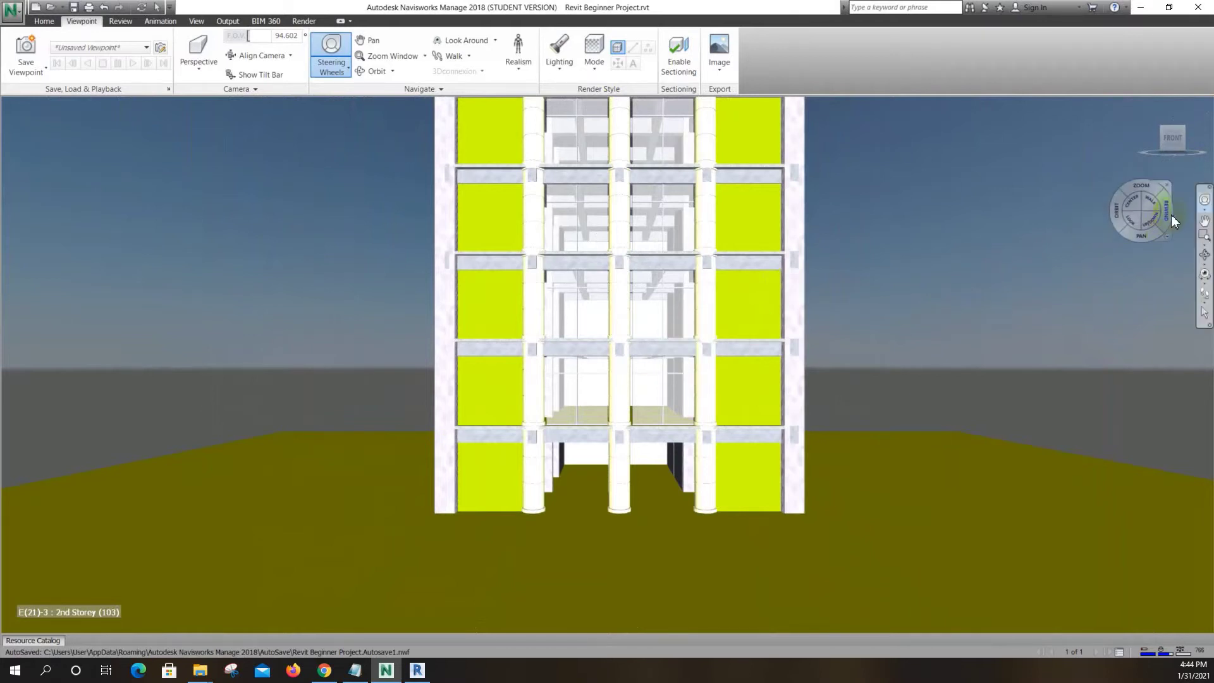
# Pan the front view to show the whole facade and use Zoom Window to magnify the central columns of the lower storeys
pyautogui.click(1205, 221)
pyautogui.moveTo(598, 415); pyautogui.dragTo(531, 483)
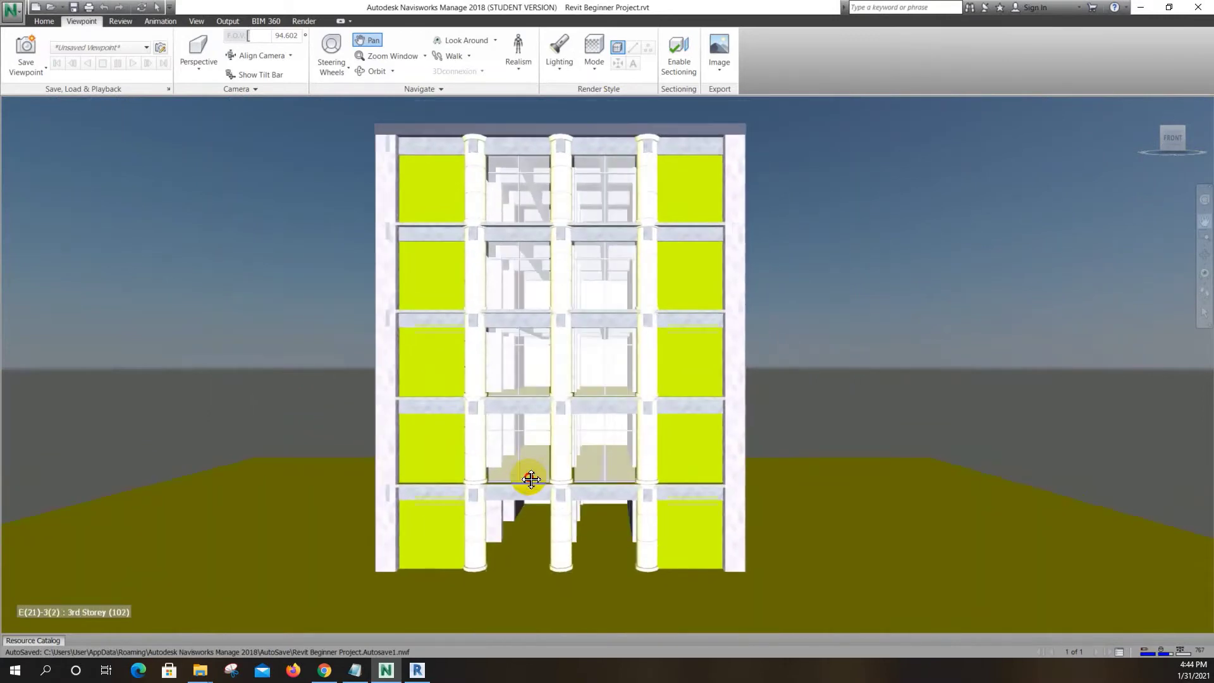
pyautogui.click(1205, 238)
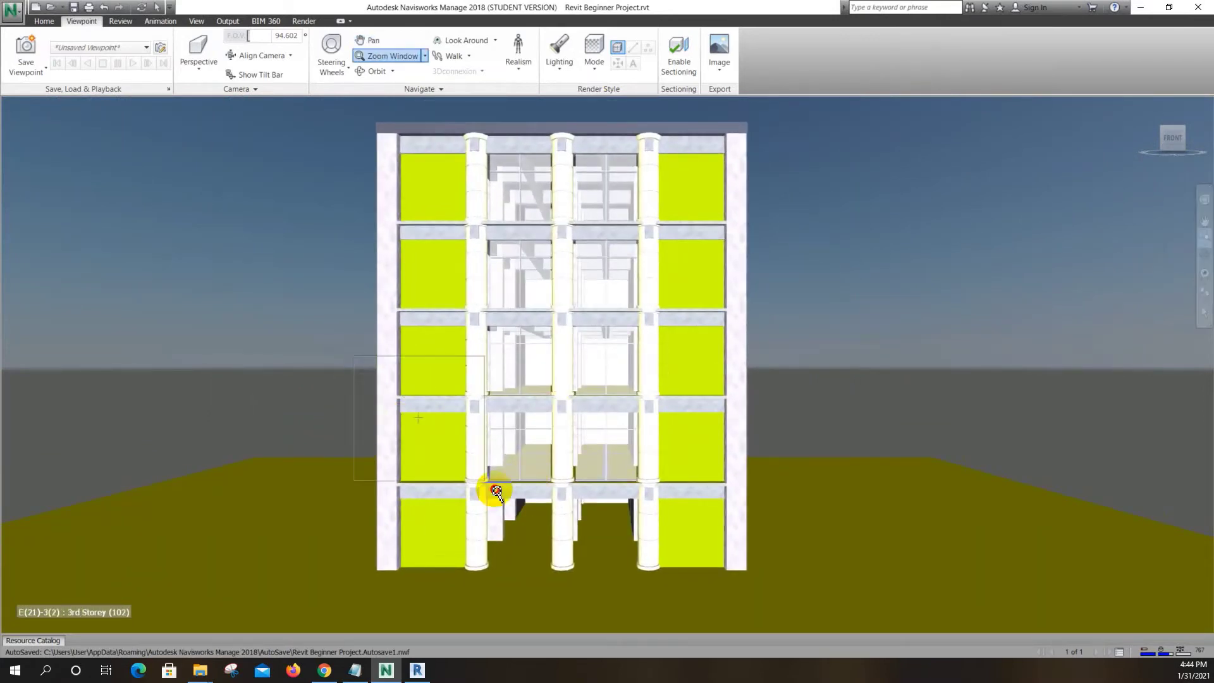
pyautogui.moveTo(497, 491); pyautogui.dragTo(764, 597)
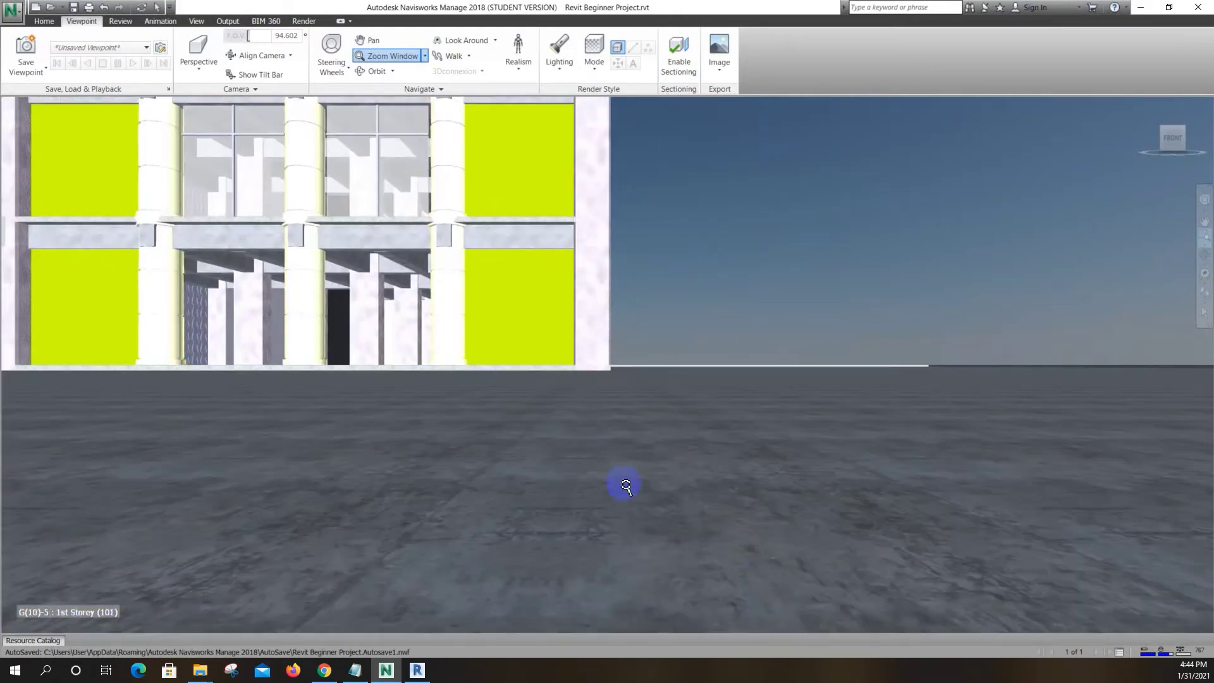
pyautogui.moveTo(328, 332); pyautogui.dragTo(327, 331)
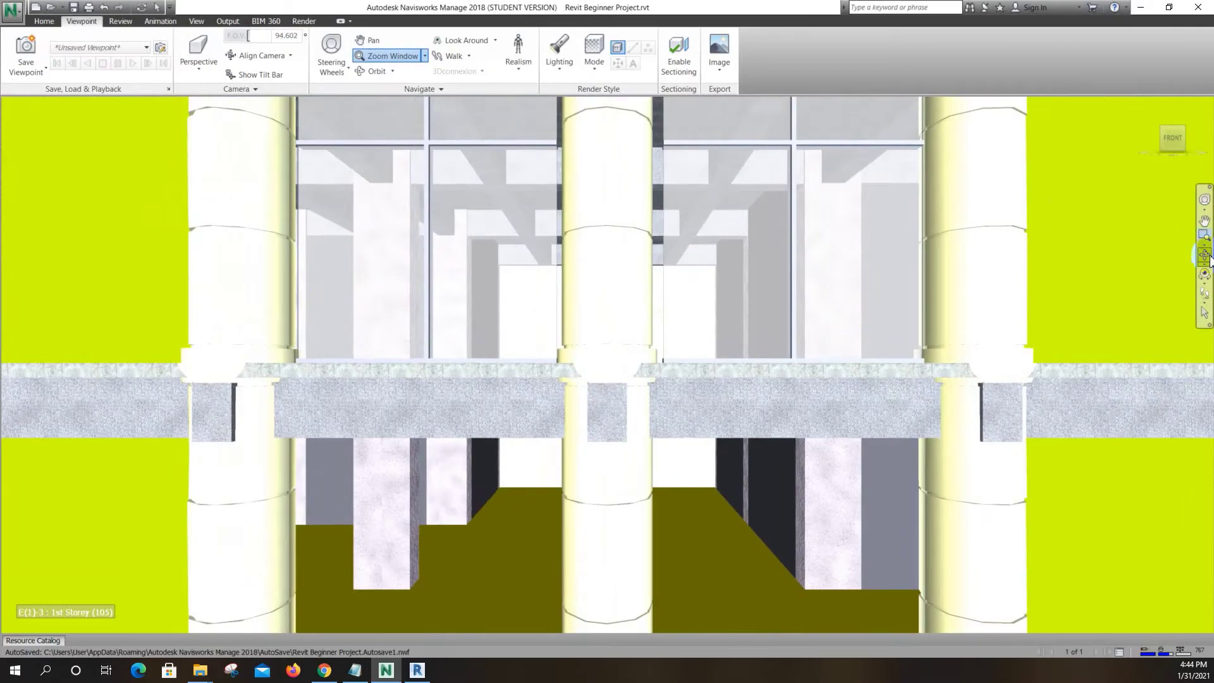
# Orbit the building slightly, zoom back out, and tilt the camera upward with Look Around
pyautogui.moveTo(563, 320); pyautogui.dragTo(649, 308)
pyautogui.scroll(-6, 653, 328)
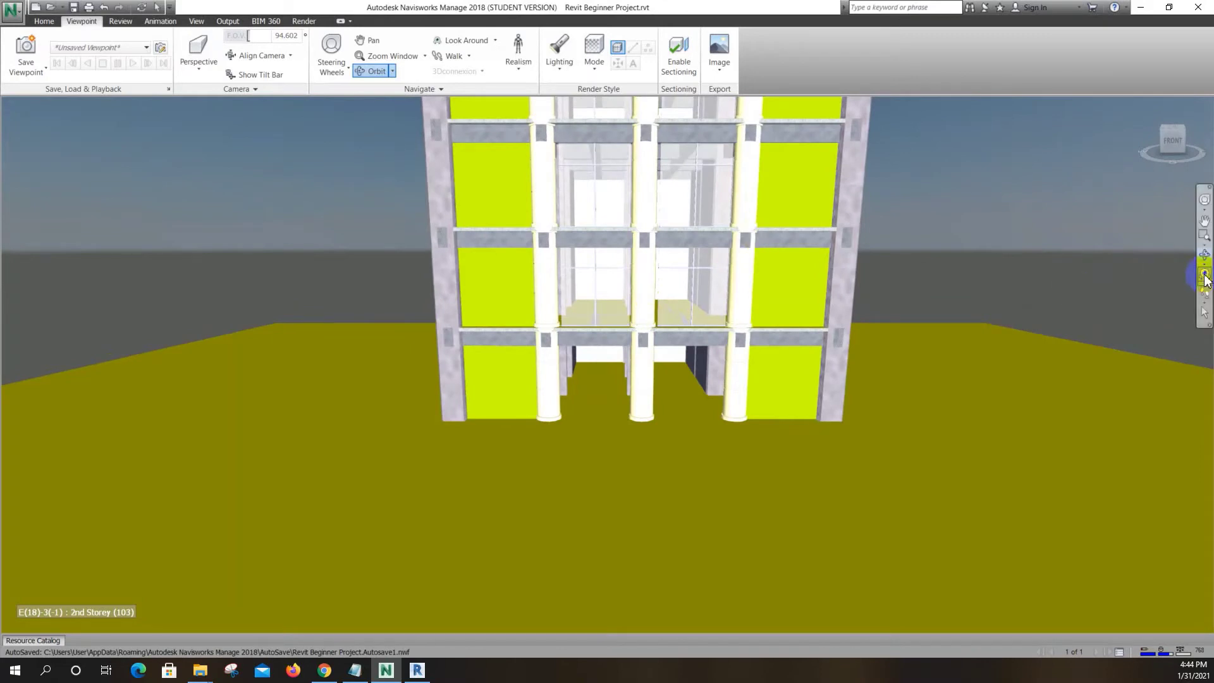
pyautogui.click(1205, 275)
pyautogui.moveTo(666, 337); pyautogui.dragTo(678, 274)
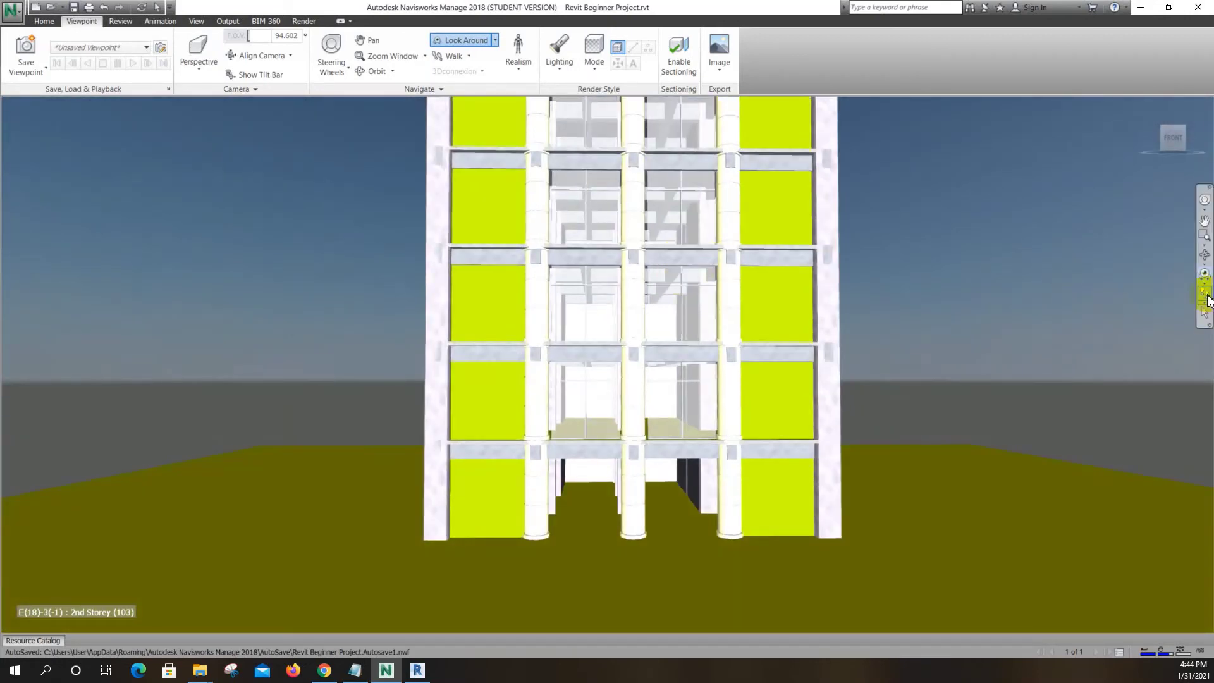
# Move closer to the ground floor entrance with the Walk tool
pyautogui.click(651, 595)
pyautogui.moveTo(637, 611); pyautogui.dragTo(635, 563)
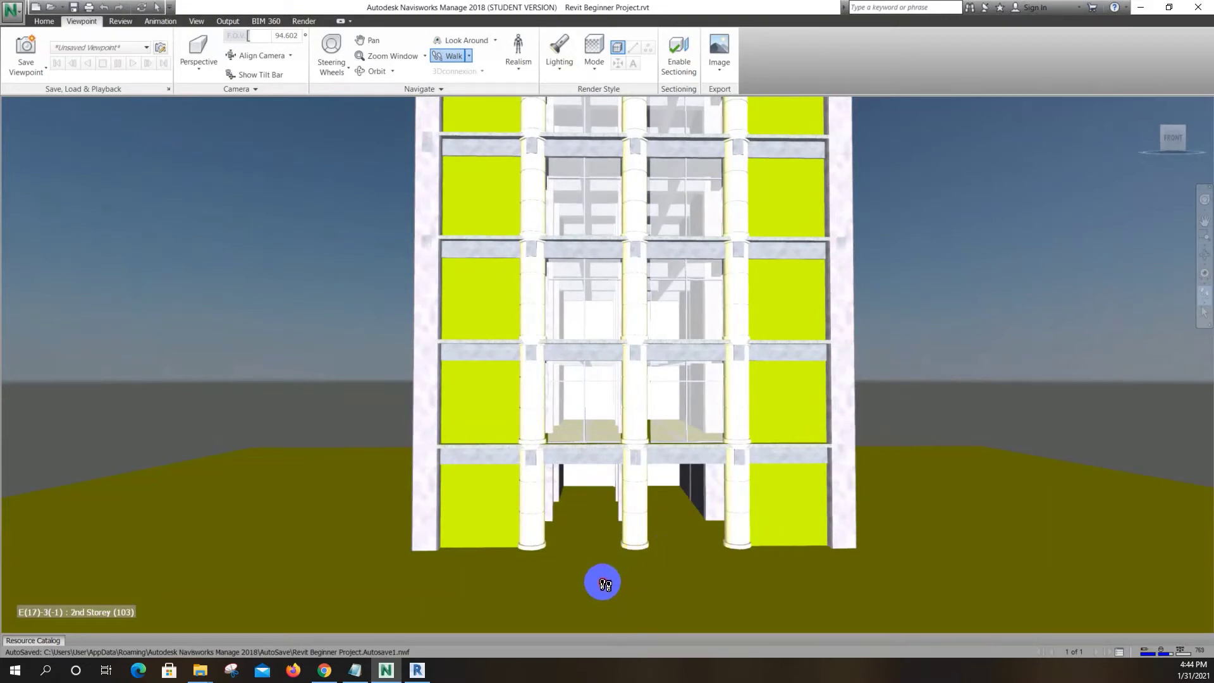
pyautogui.moveTo(603, 583); pyautogui.dragTo(609, 544)
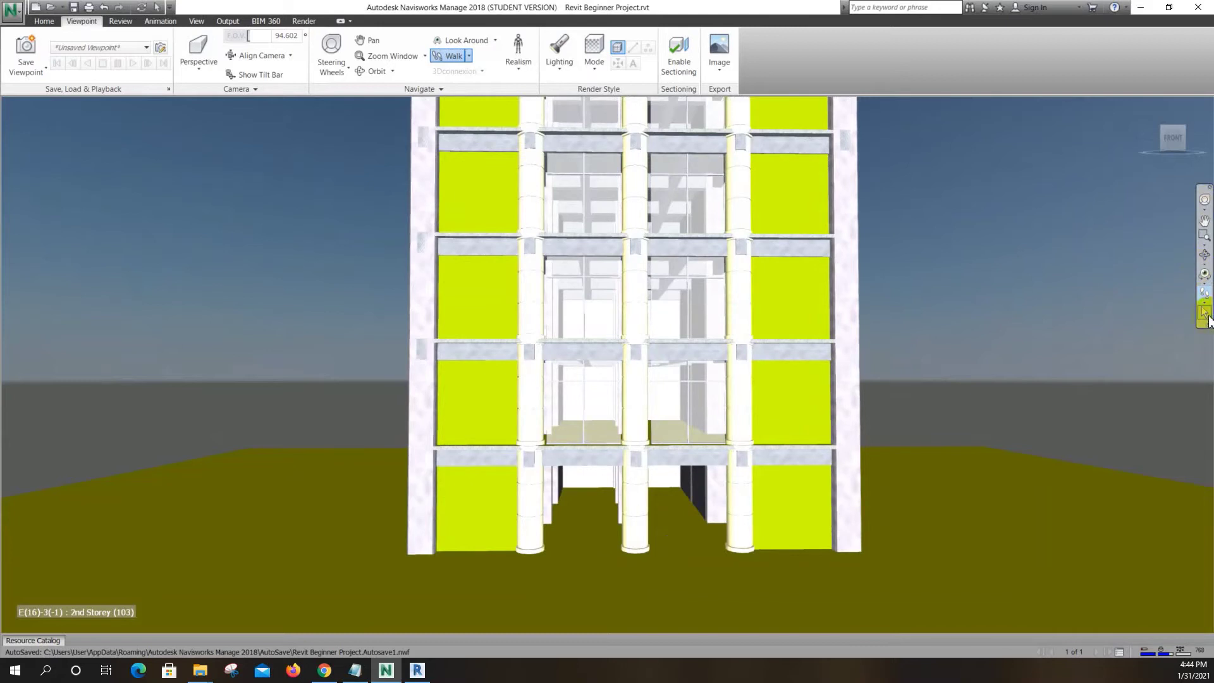
# Switch to the Select tool, select a green wall panel above the ground floor on the facade, and clear the selection
pyautogui.click(1207, 318)
pyautogui.click(475, 454)
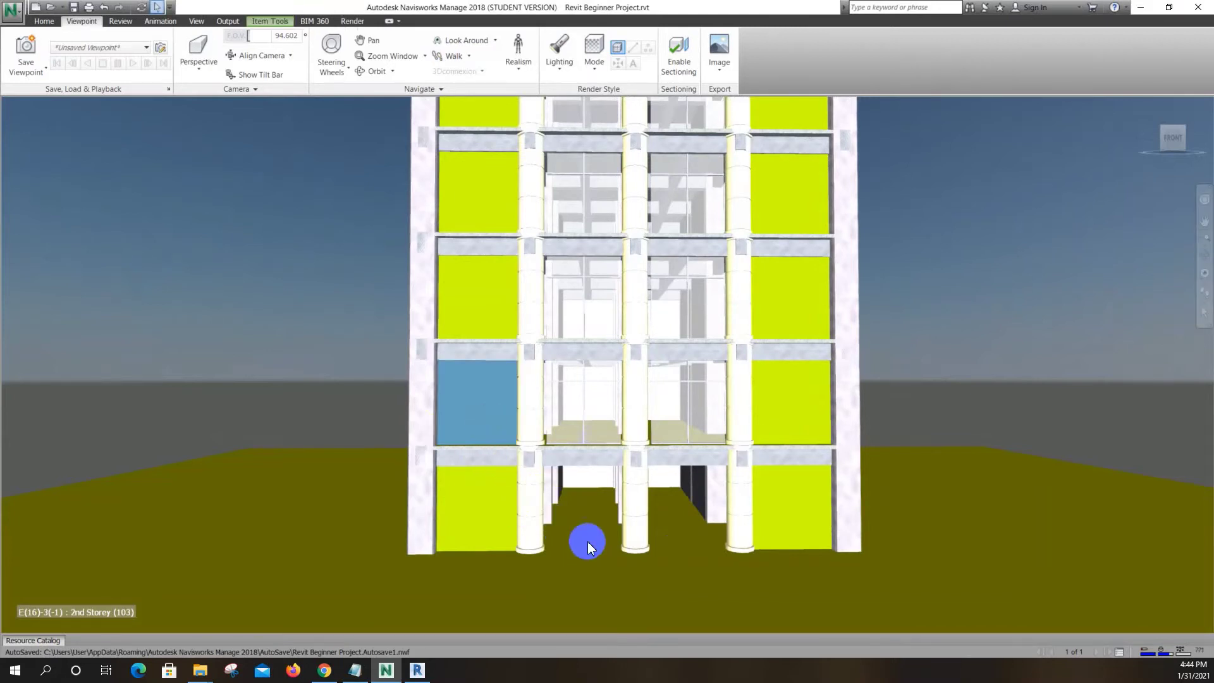
pyautogui.click(349, 397)
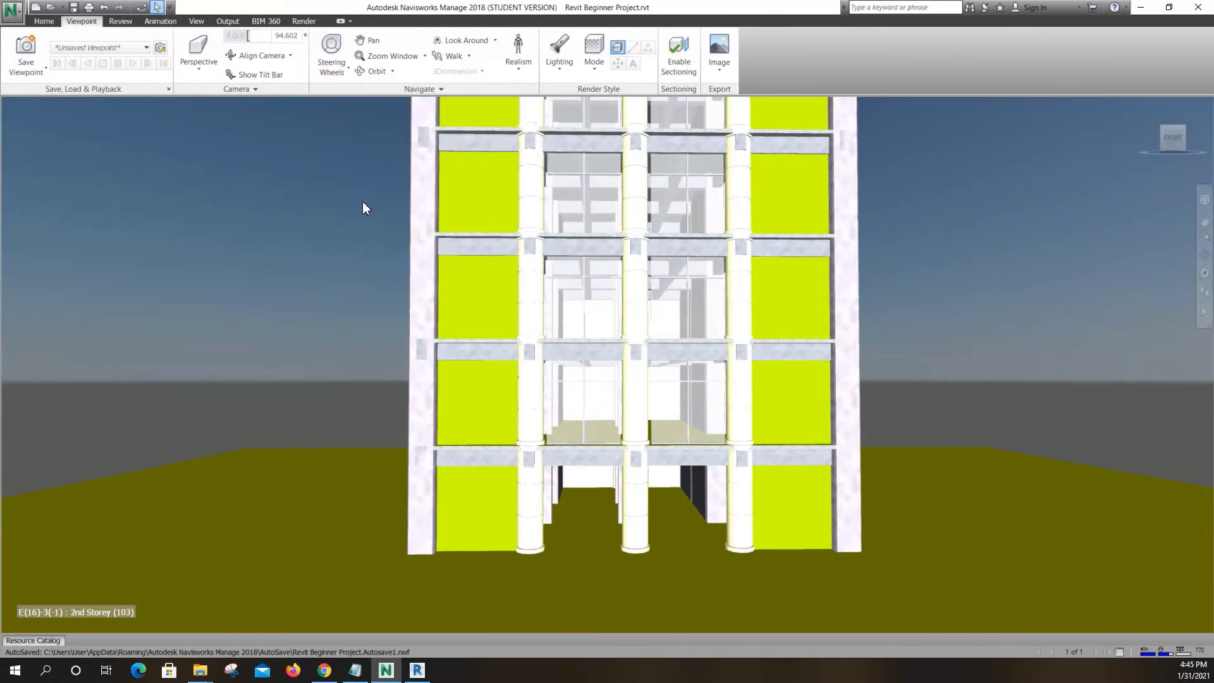
# Turn the SteeringWheels back on and switch to the Basic View Object wheel
pyautogui.hotkey('ctrl', 'w')
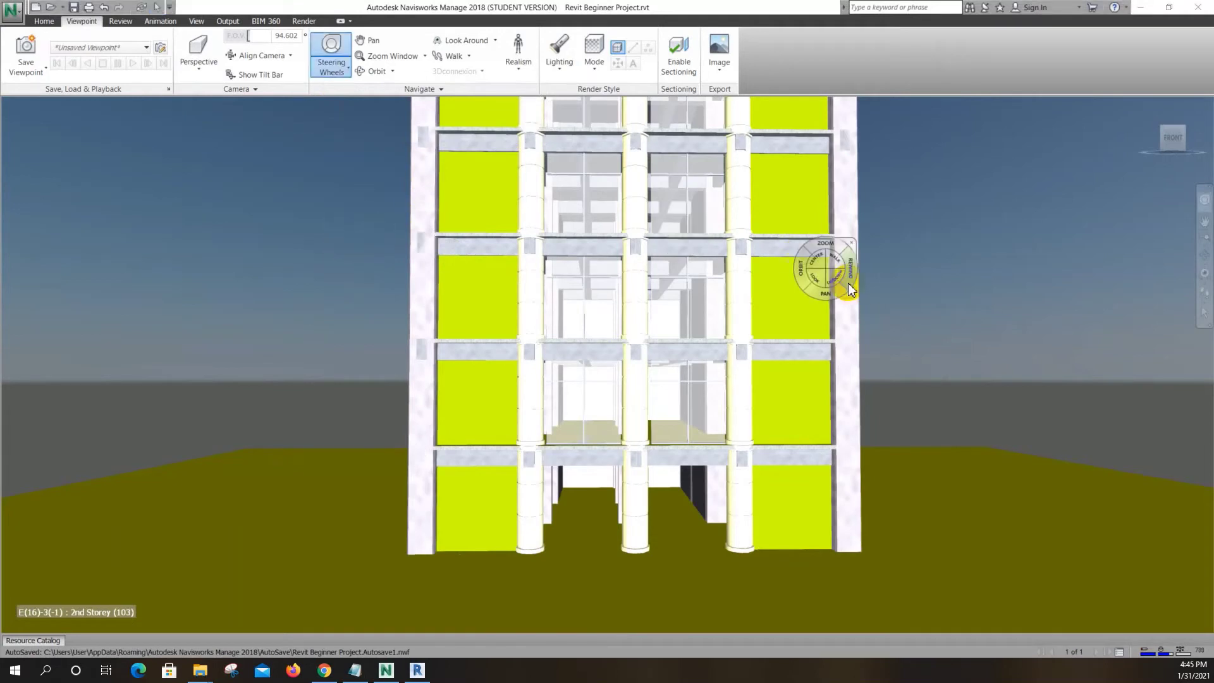
pyautogui.click(322, 67)
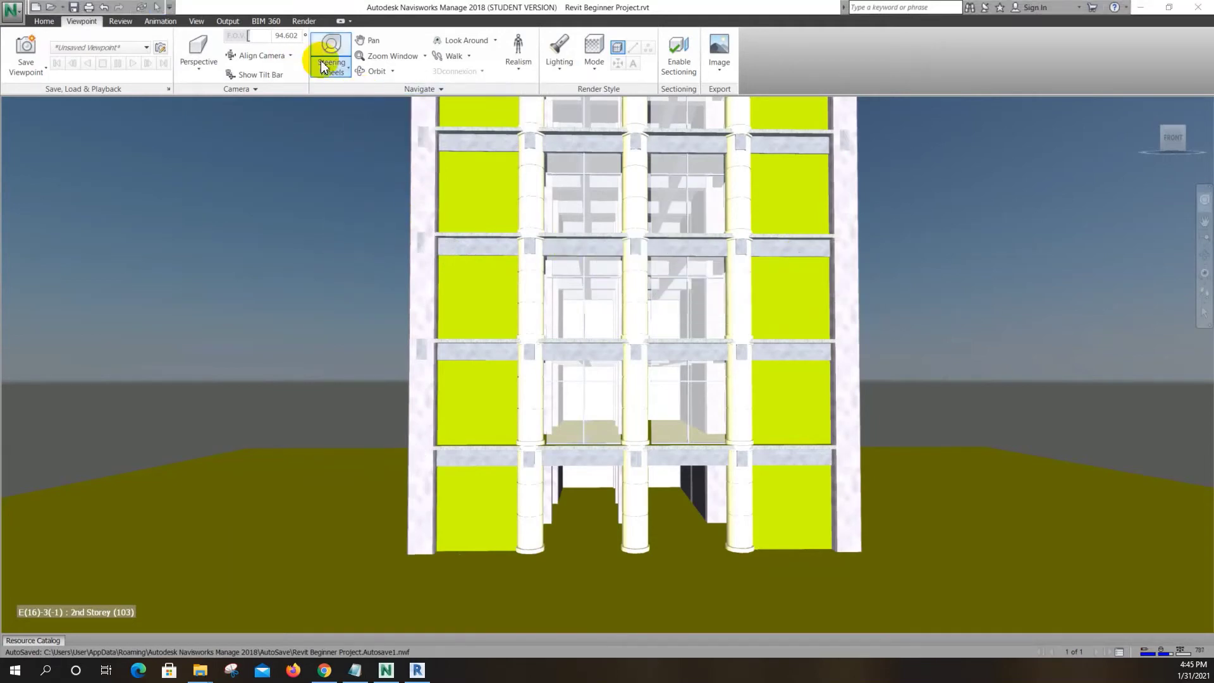
pyautogui.click(327, 68)
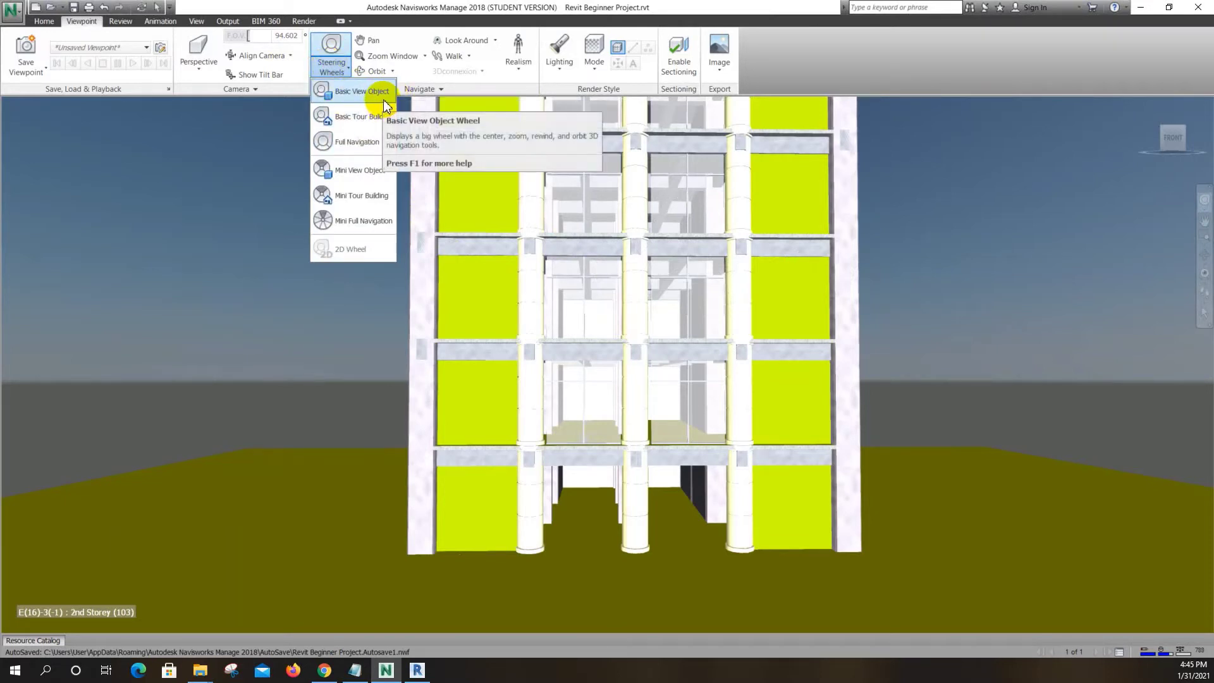
pyautogui.click(350, 94)
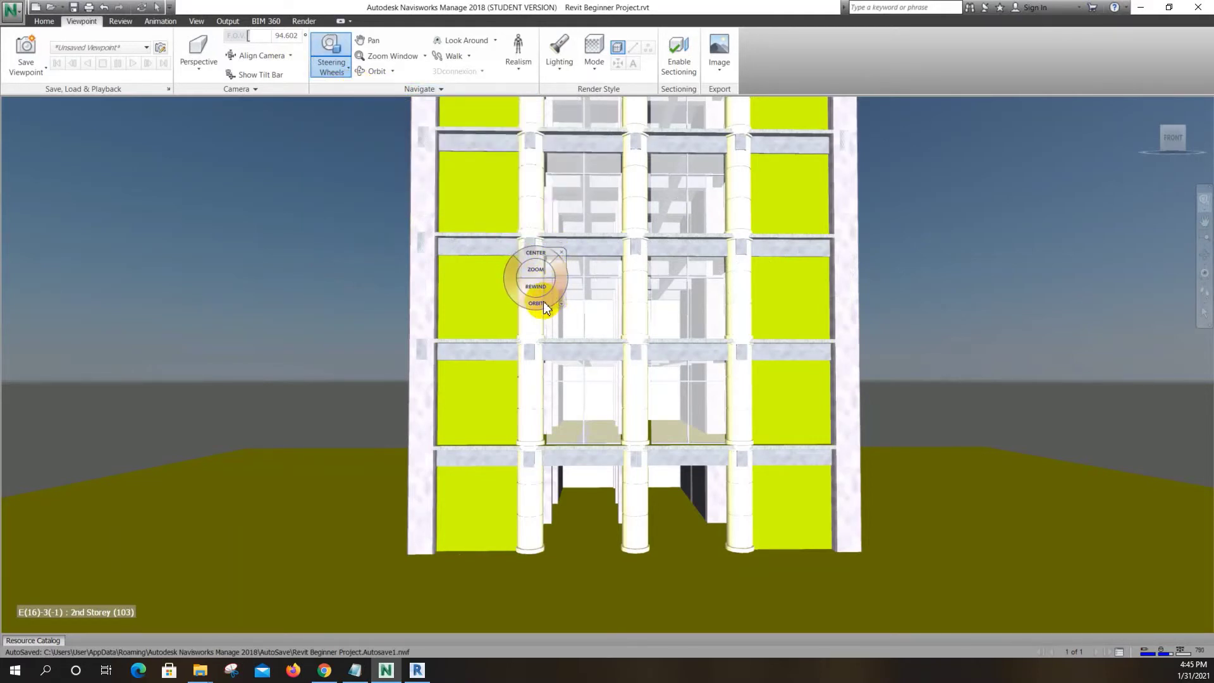
# Try the Basic Tour Building wheel, return to the Full Navigation wheel, and review the mini wheel options
pyautogui.click(323, 68)
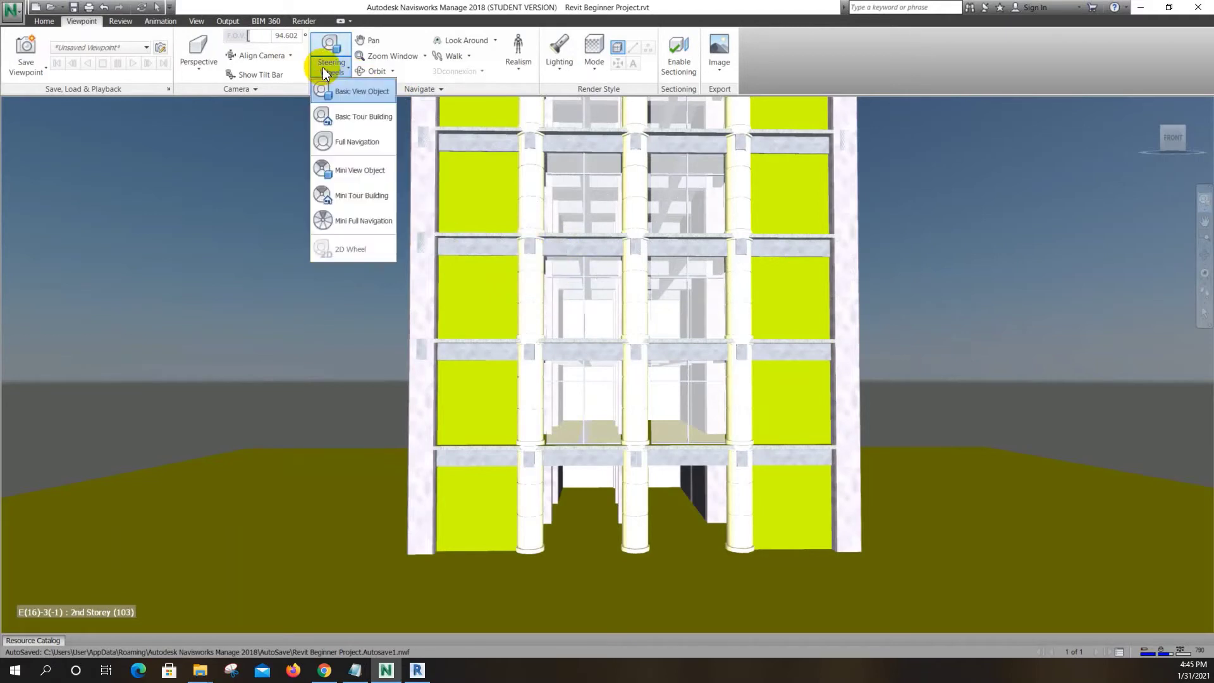
pyautogui.click(353, 118)
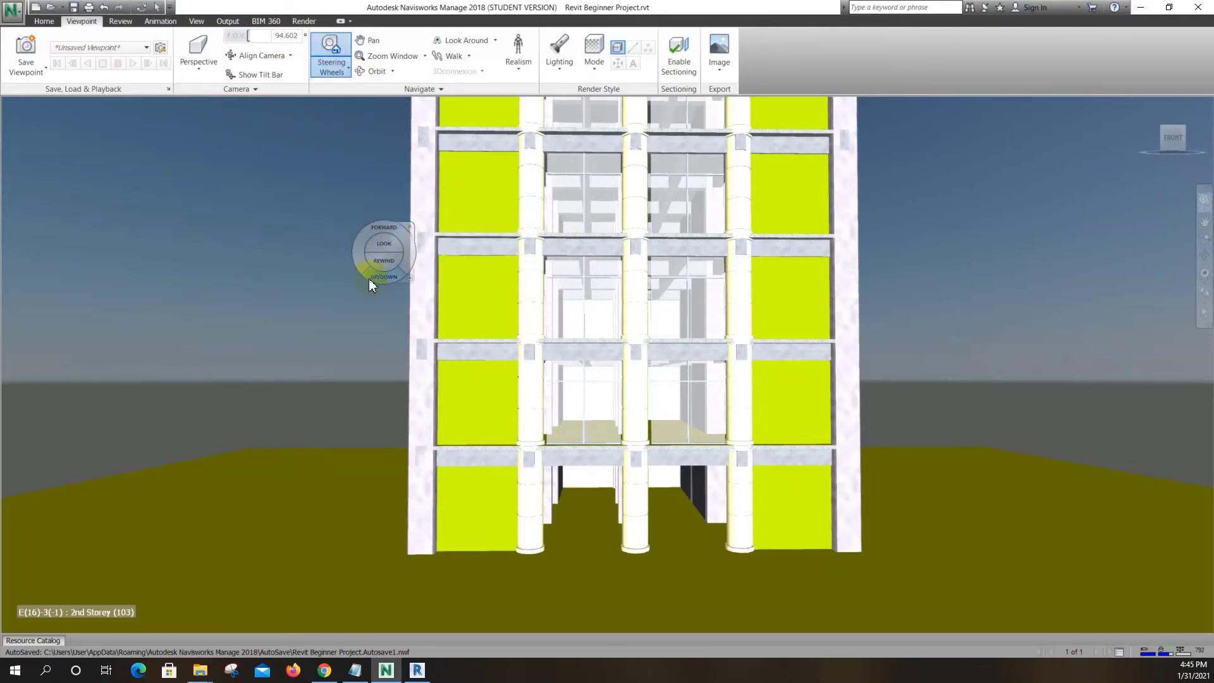
pyautogui.click(337, 75)
pyautogui.click(357, 144)
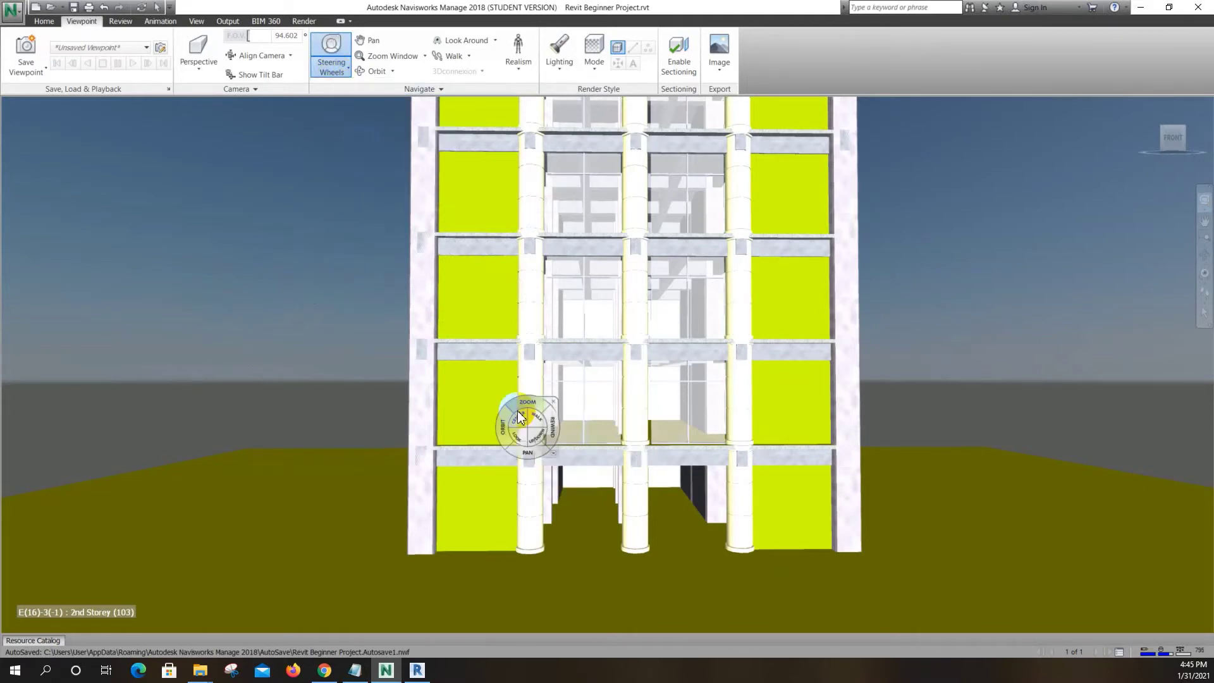
pyautogui.click(342, 75)
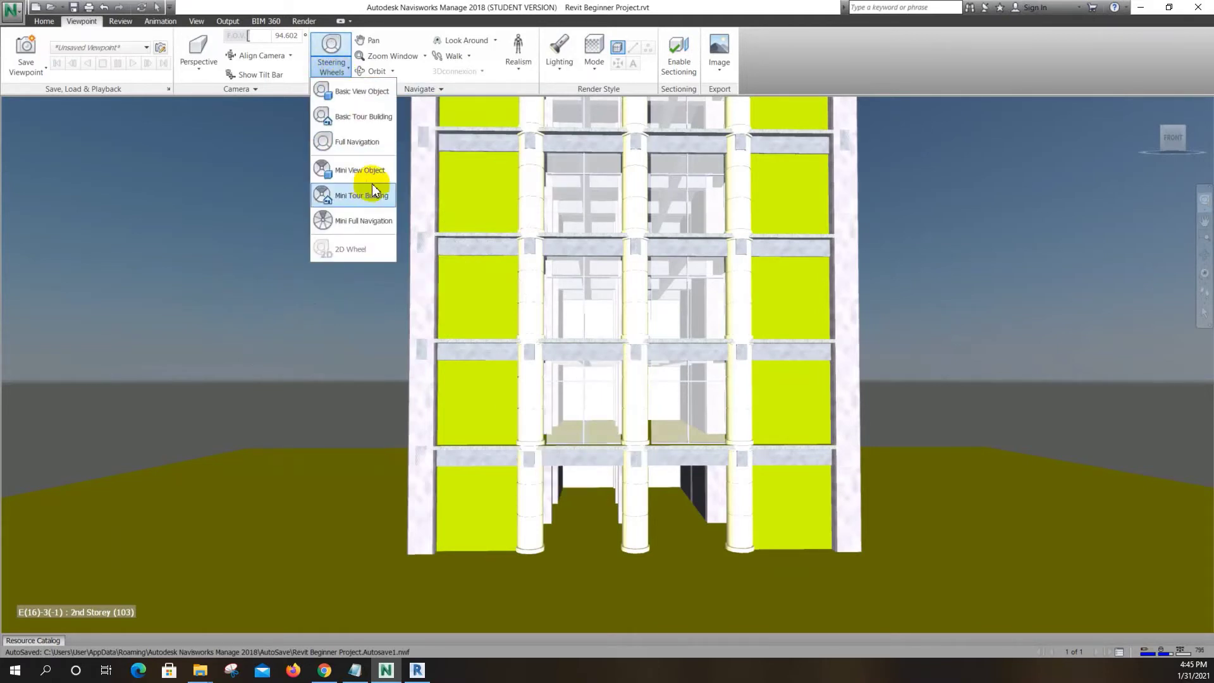
pyautogui.click(336, 66)
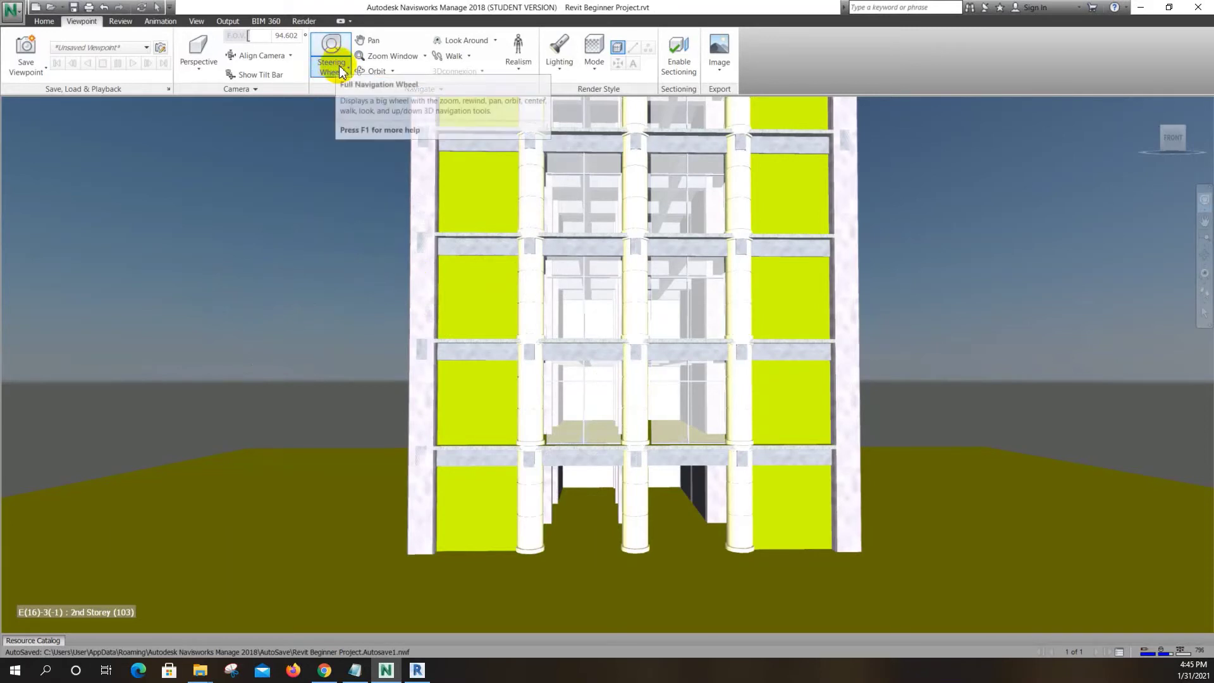
# Switch to the Walk tool, review its Realism options, and walk and look around in front of the building's front facade
pyautogui.click(468, 56)
pyautogui.click(461, 76)
pyautogui.click(516, 66)
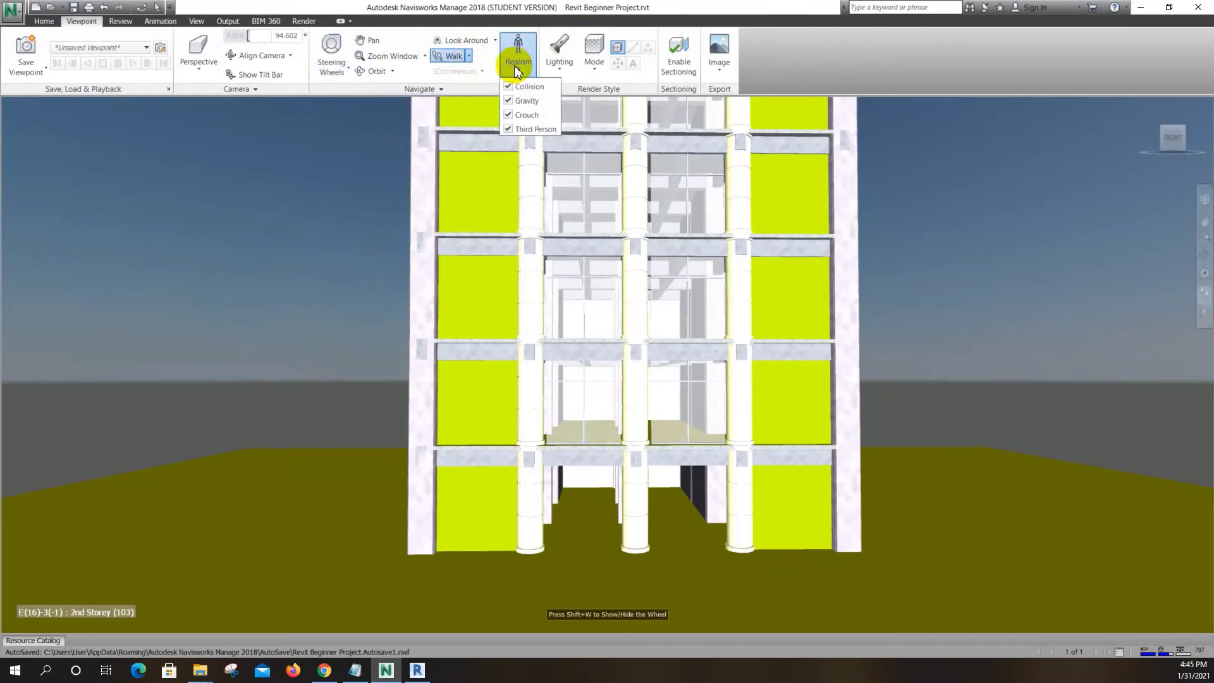
pyautogui.click(591, 537)
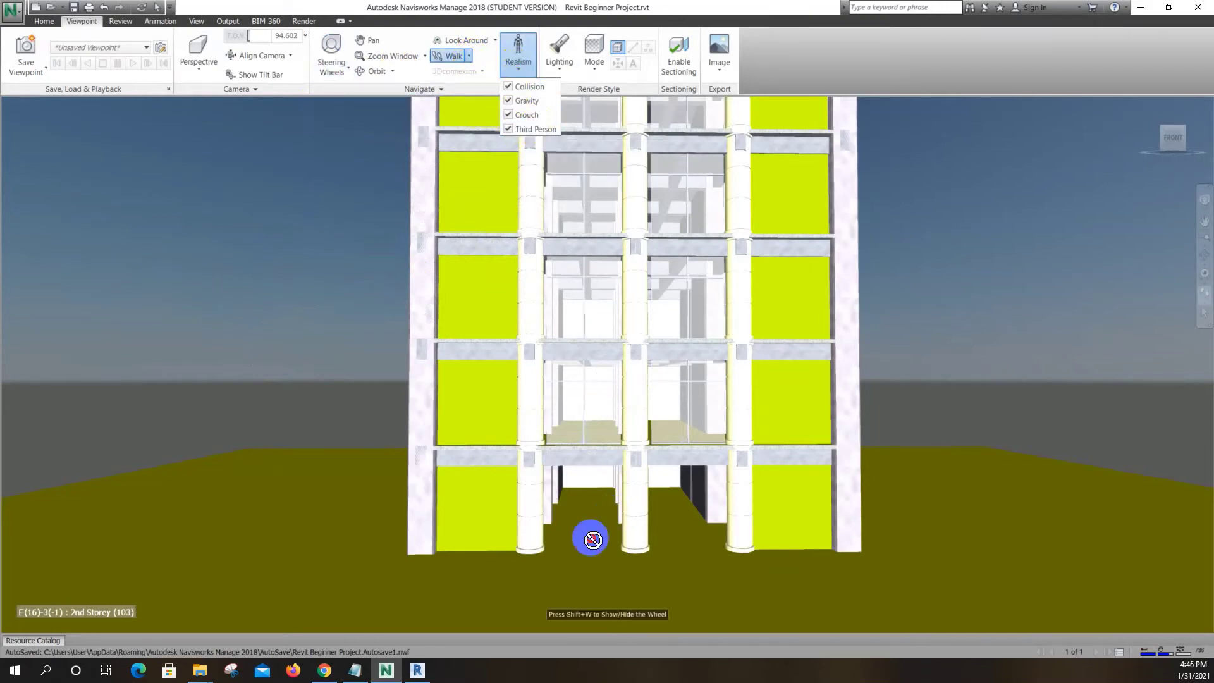
pyautogui.scroll(4, 598, 497)
pyautogui.moveTo(601, 499); pyautogui.dragTo(558, 501)
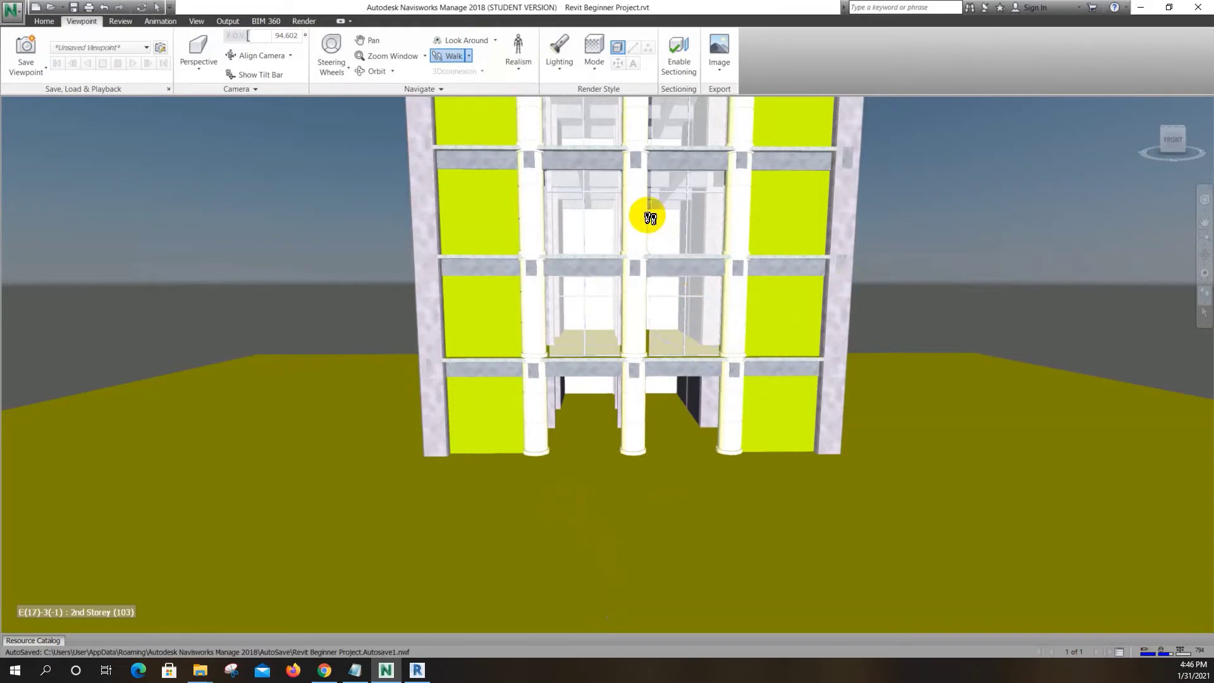
pyautogui.moveTo(650, 218); pyautogui.dragTo(632, 150)
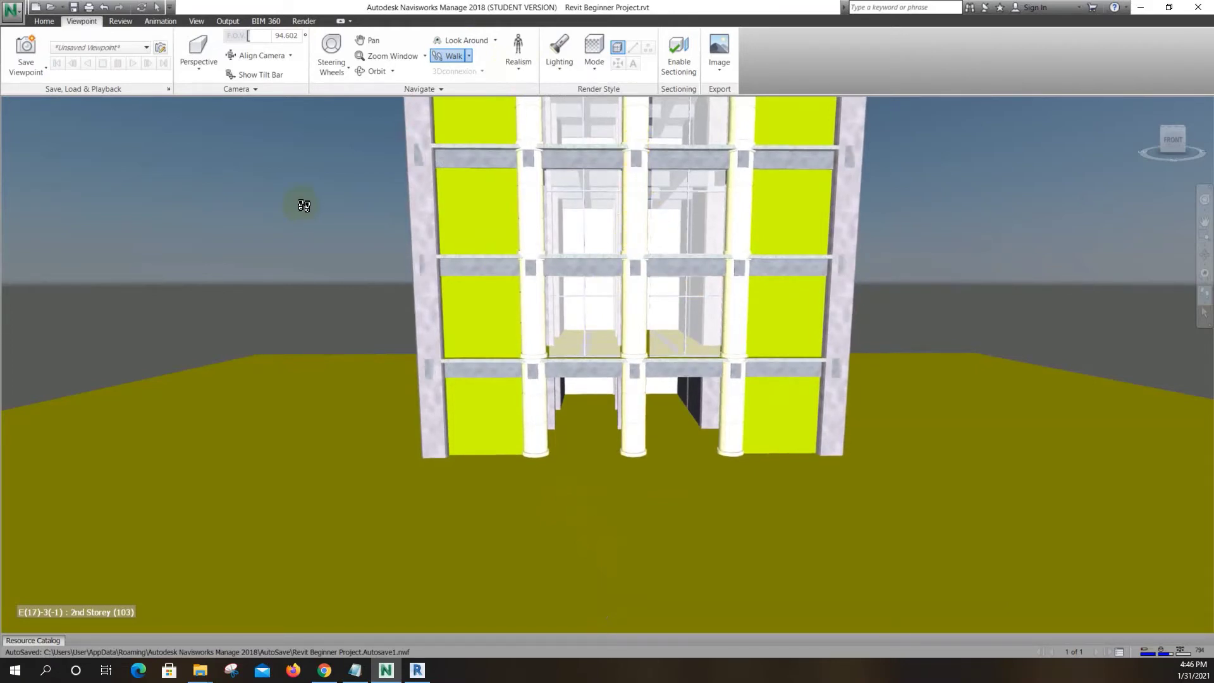
# Switch to the Notepad outline, highlight topic 2 on creating viewpoints, and return to the model in Navisworks
pyautogui.click(354, 670)
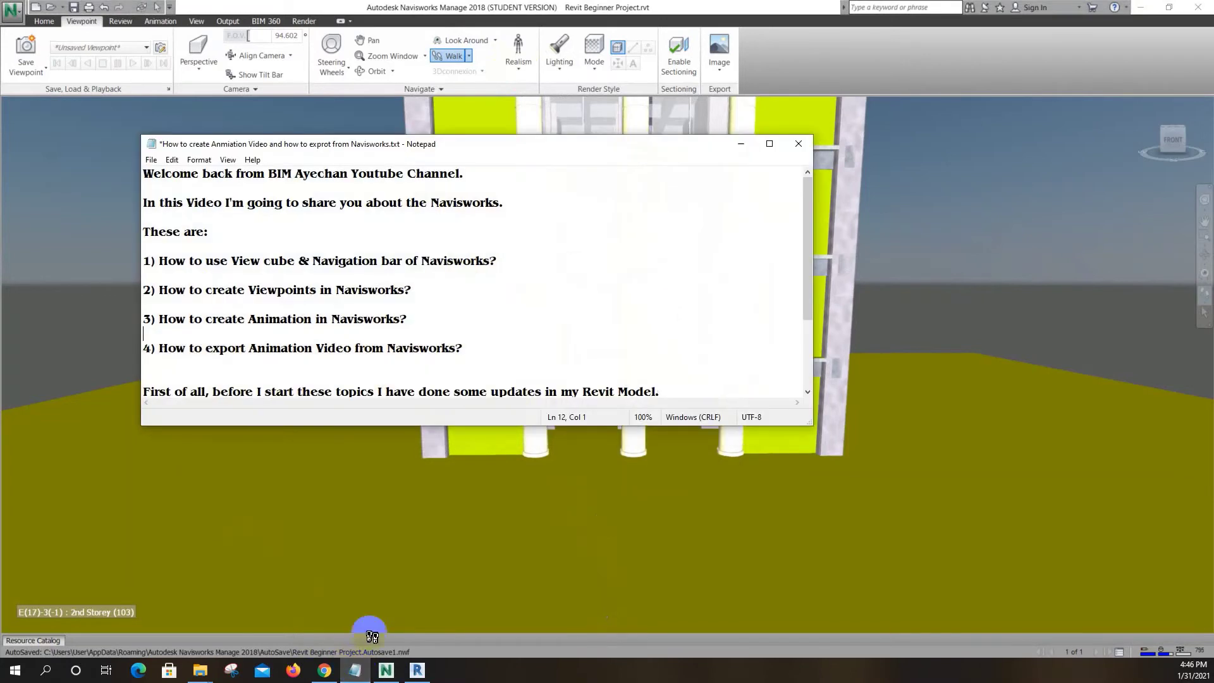
pyautogui.moveTo(425, 290); pyautogui.dragTo(144, 289)
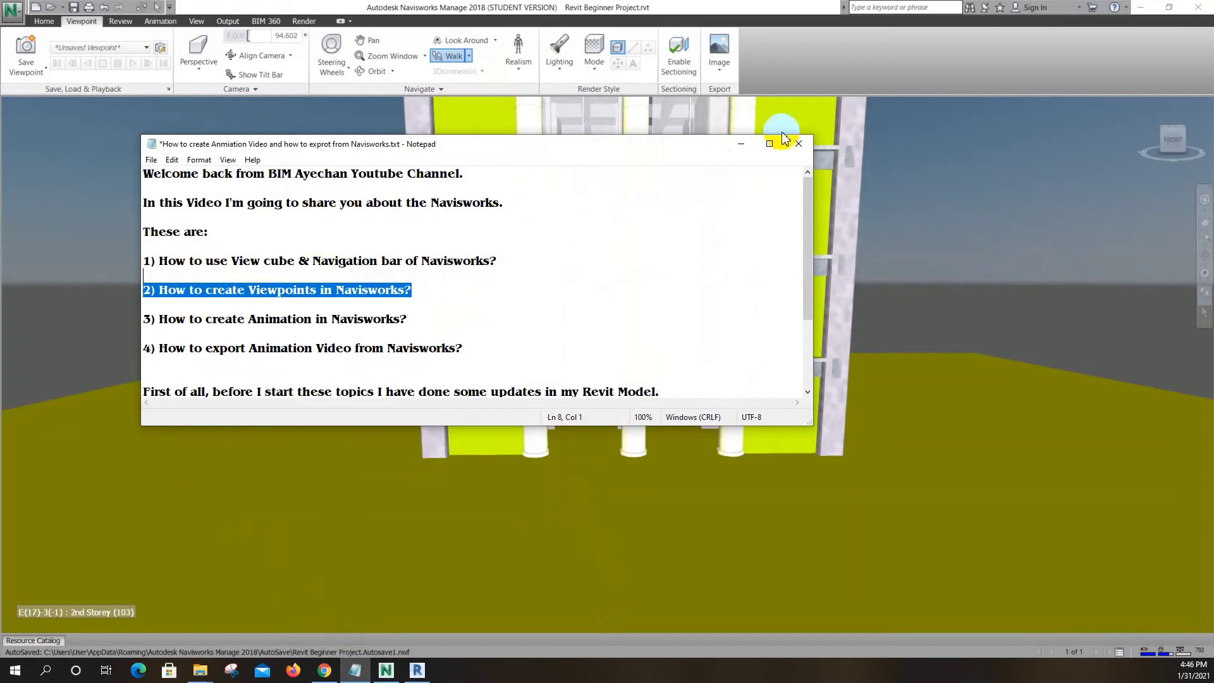
pyautogui.click(742, 145)
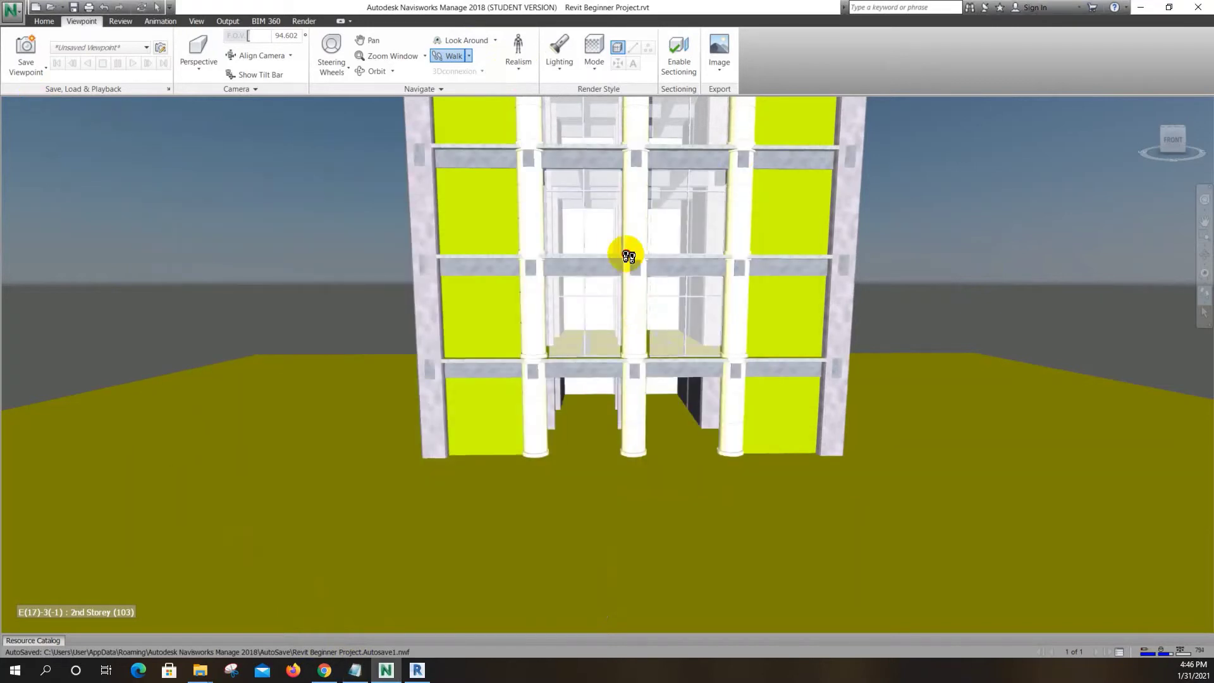
# Show the whole building from the front with the ground slab in frame and save the view as viewpoint 01
pyautogui.click(1173, 138)
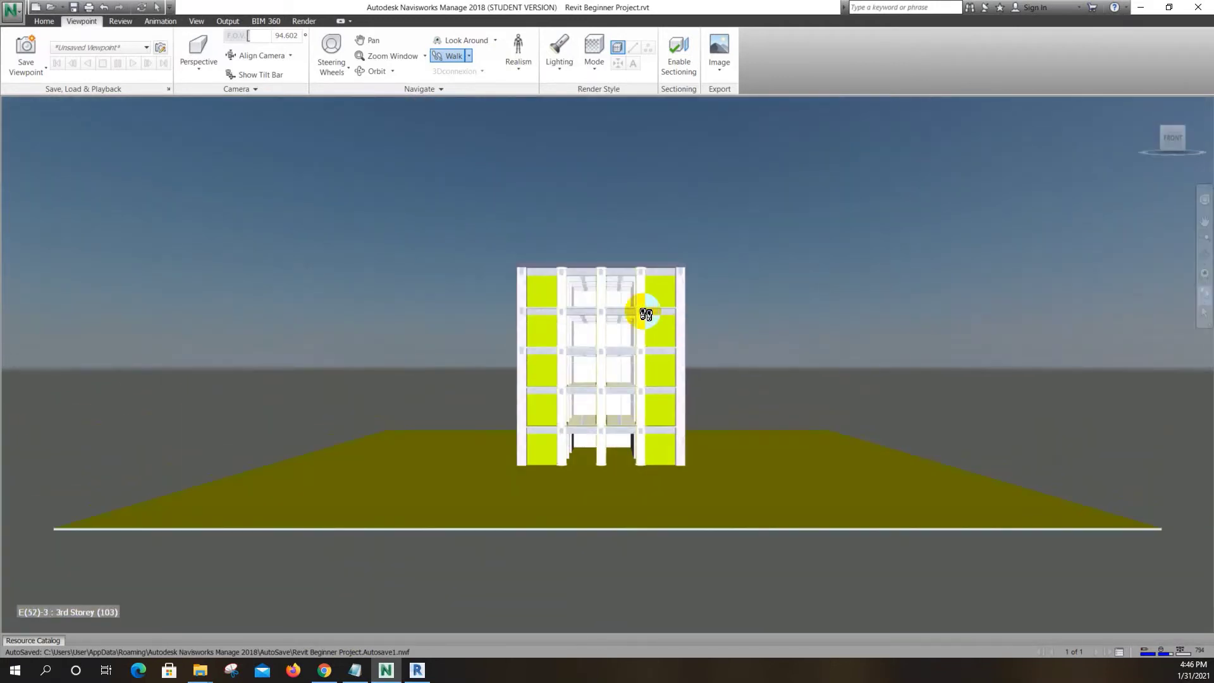
pyautogui.moveTo(643, 311); pyautogui.dragTo(643, 232)
pyautogui.moveTo(601, 377); pyautogui.dragTo(618, 260)
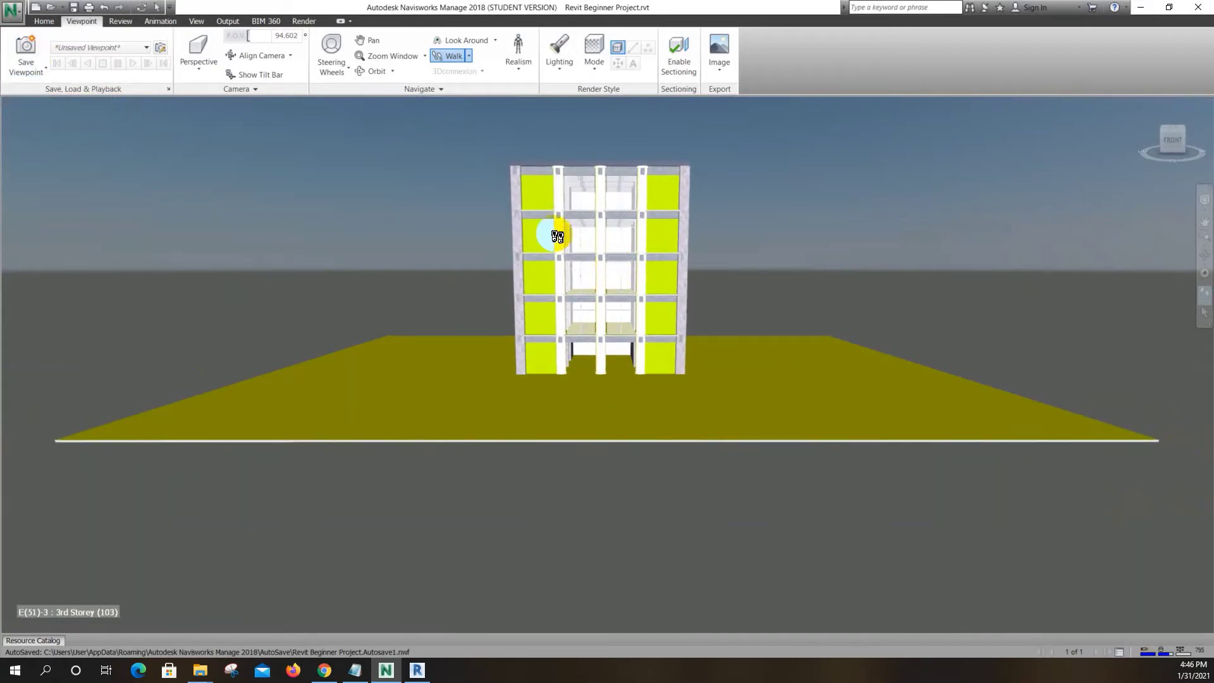
pyautogui.moveTo(553, 243)
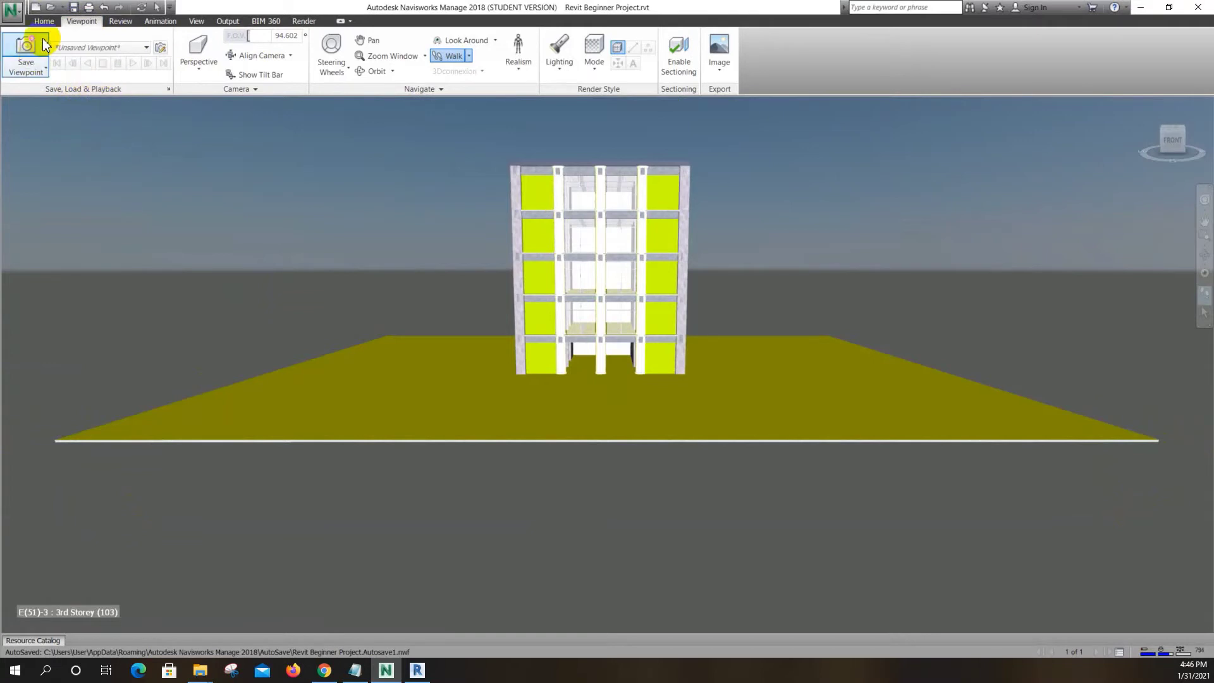
pyautogui.click(18, 67)
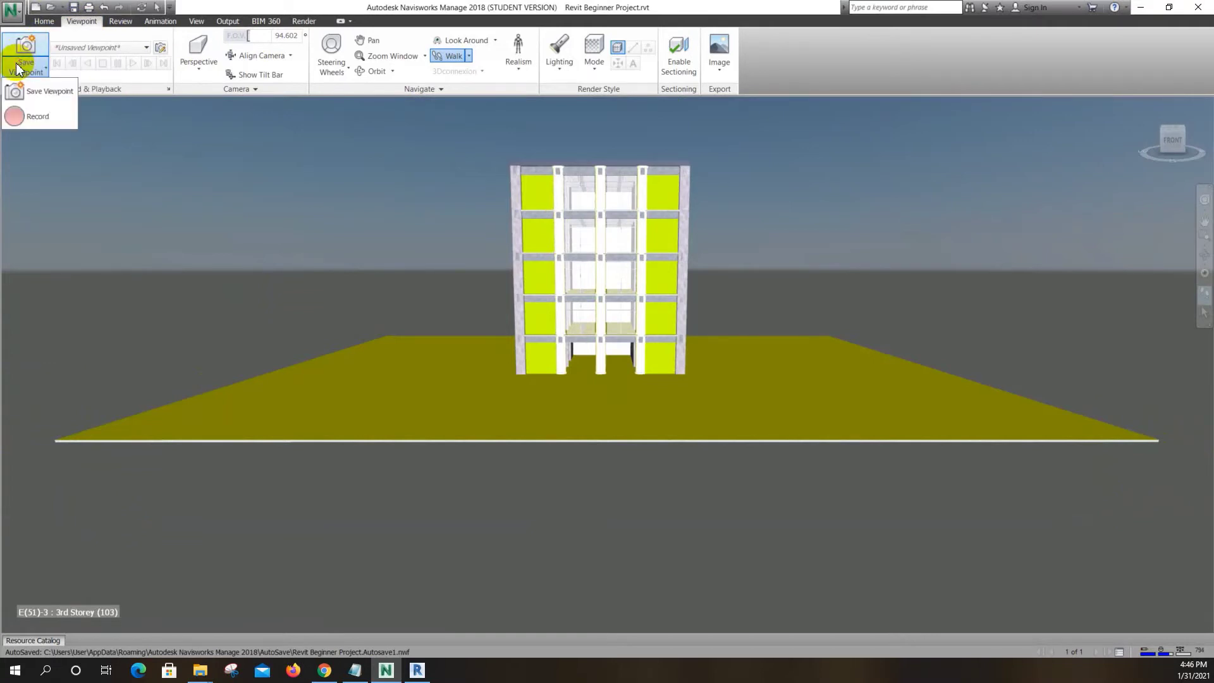
pyautogui.click(44, 93)
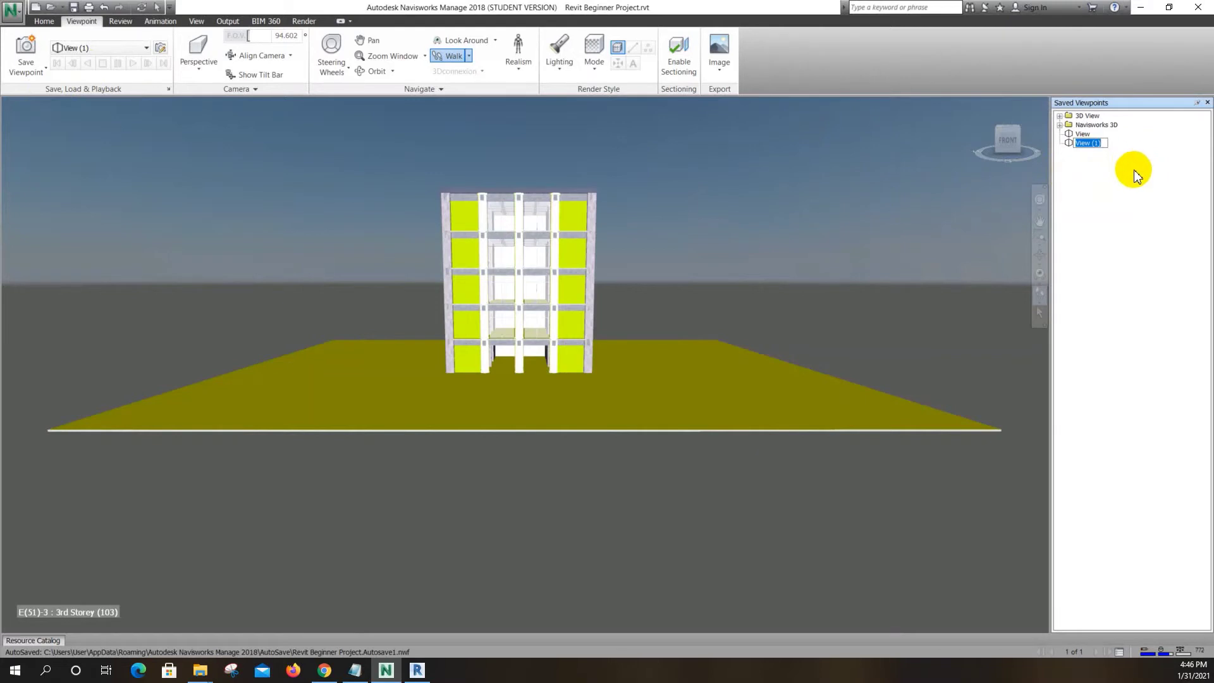
pyautogui.write('01')
pyautogui.press('Return')
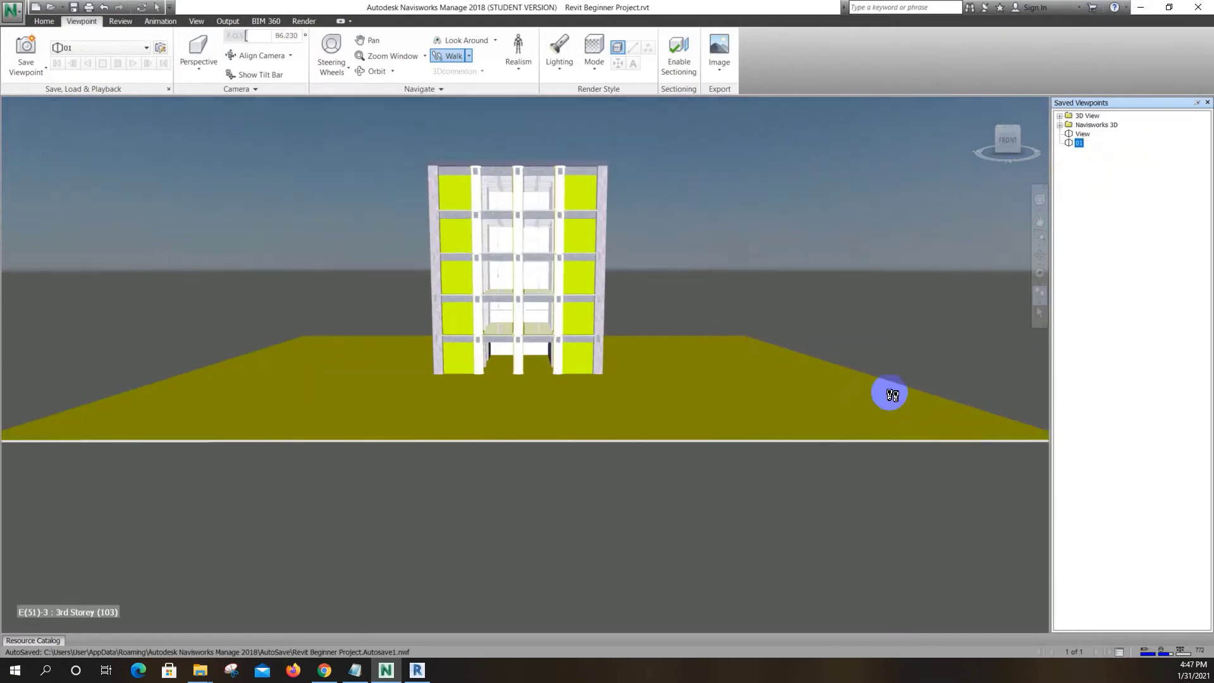
# Turn the model to its front-right corner from above, bring the building closer, and save the view as viewpoint 02
pyautogui.click(1020, 128)
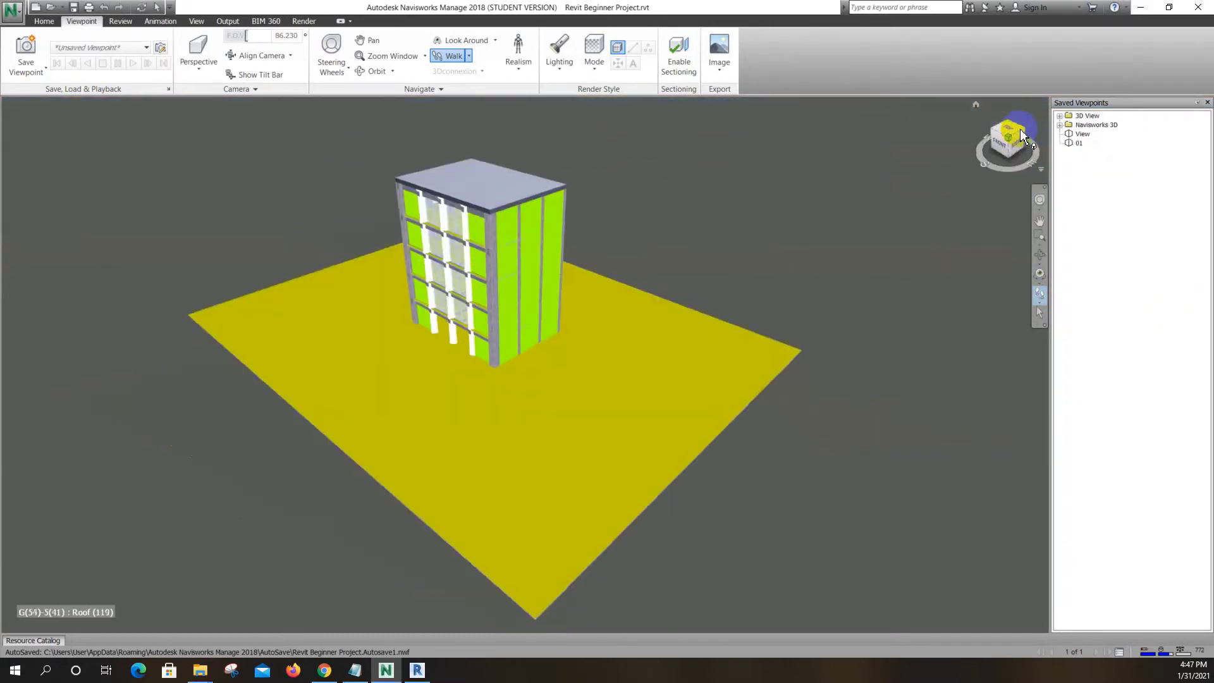
pyautogui.moveTo(607, 288); pyautogui.dragTo(514, 198)
pyautogui.scroll(-1, 526, 179)
pyautogui.scroll(7, 527, 184)
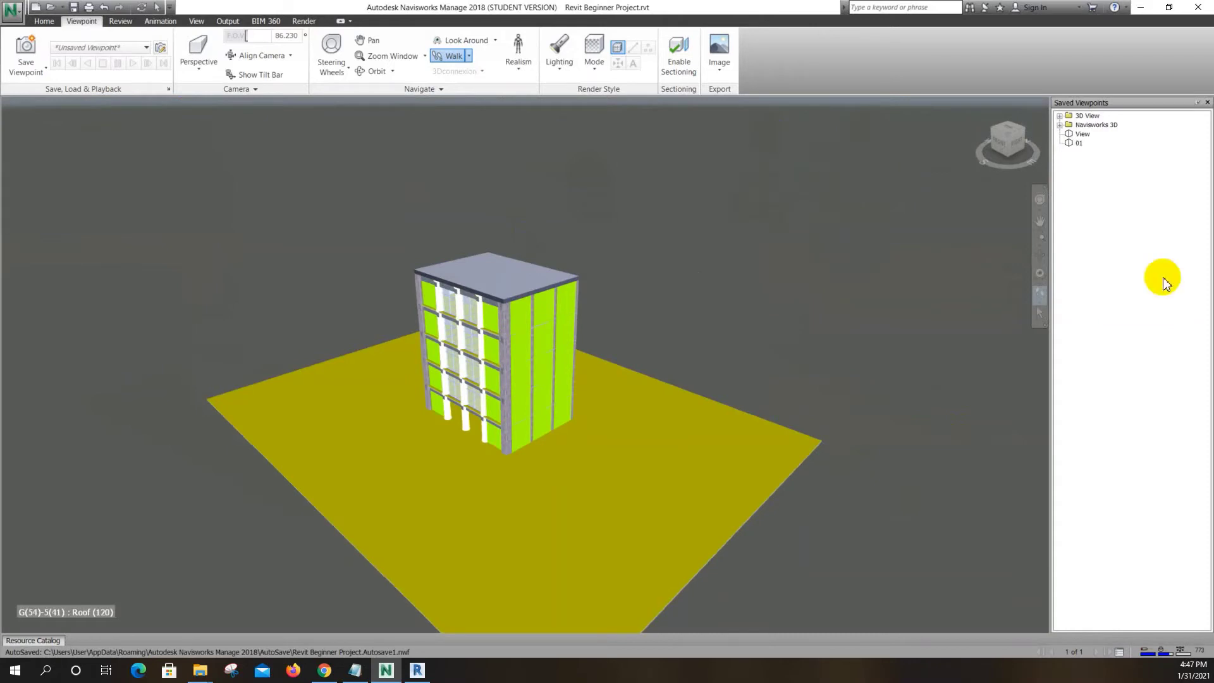
pyautogui.click(1039, 221)
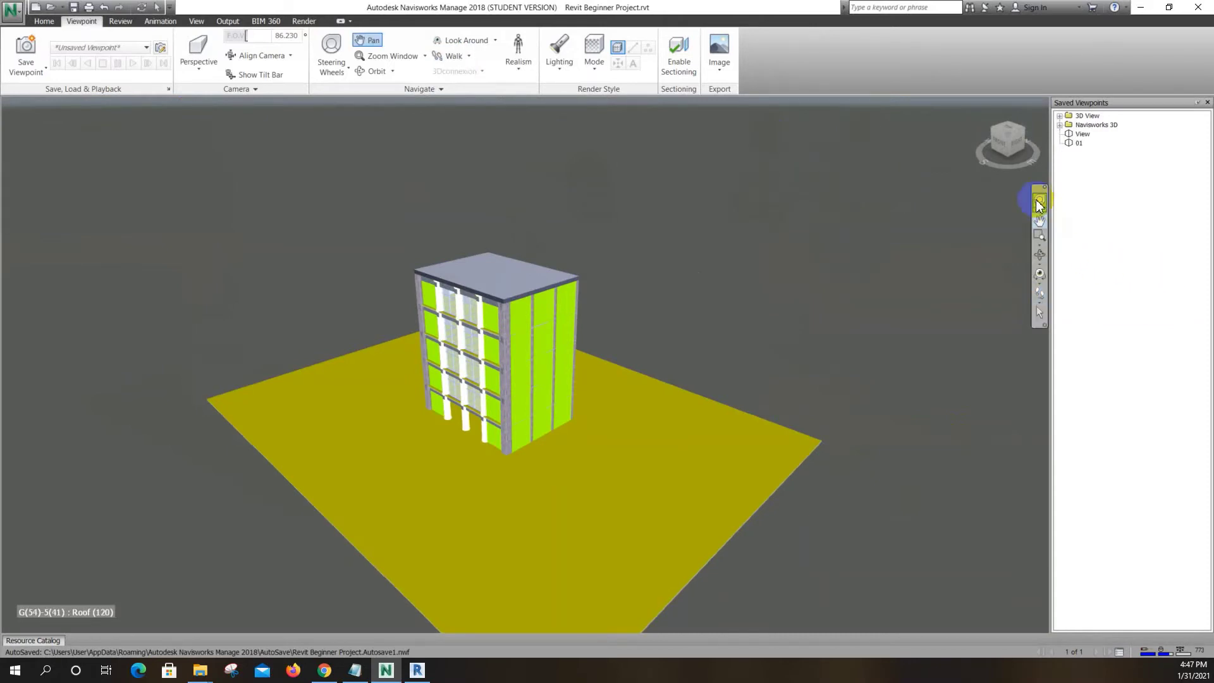
pyautogui.scroll(10, 531, 341)
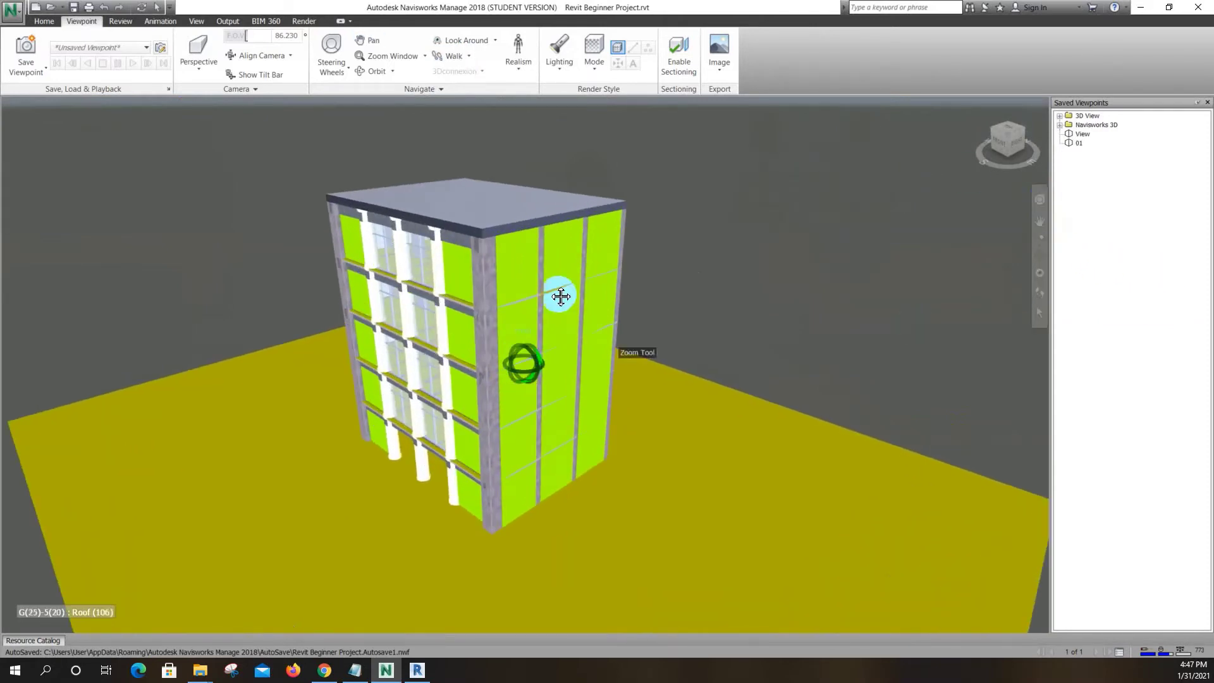
pyautogui.scroll(-4, 521, 351)
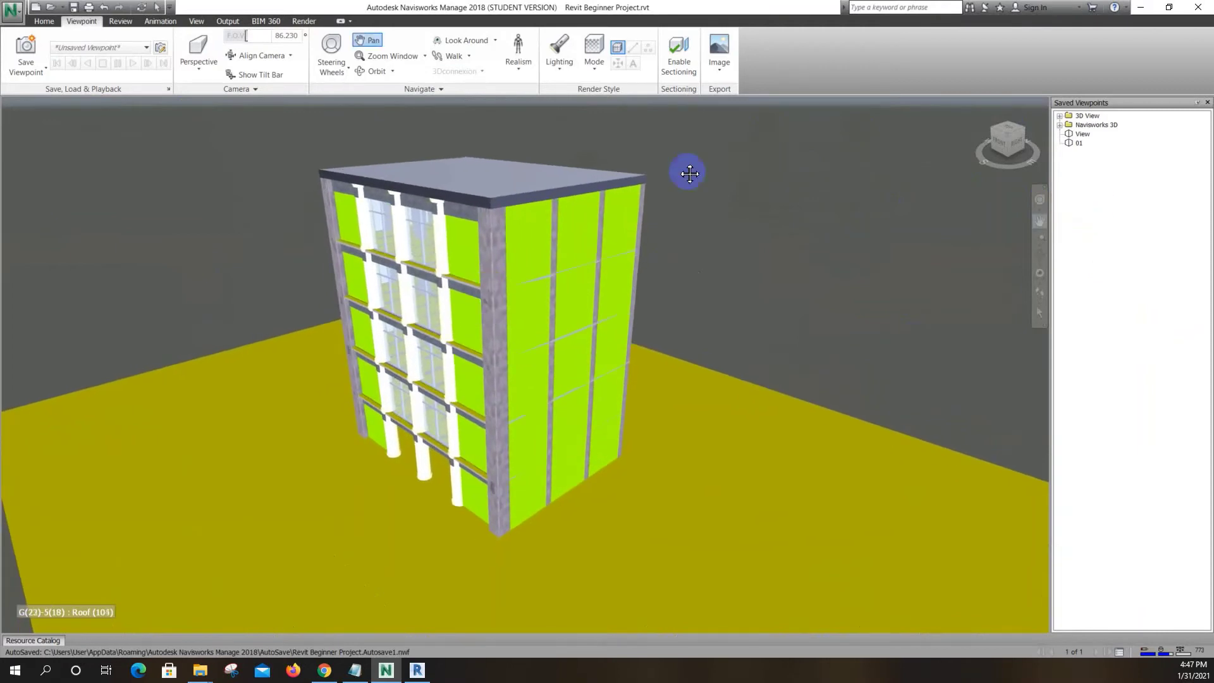
pyautogui.click(19, 53)
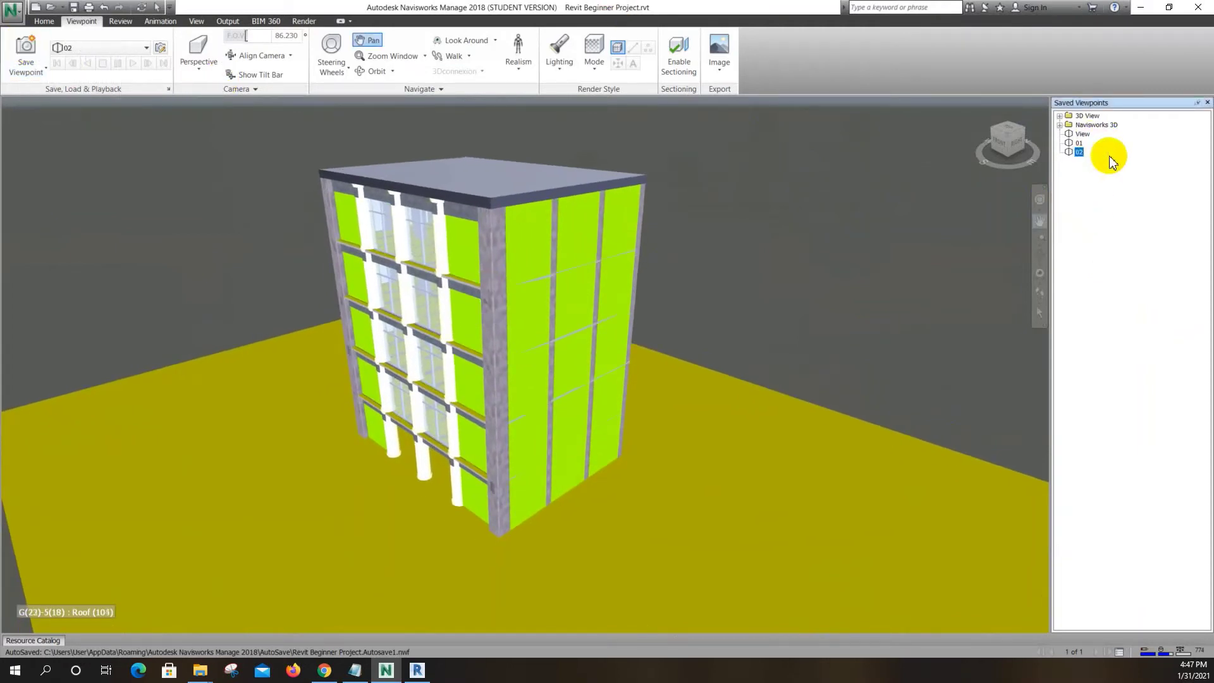
# Turn the model to its right-back corner from above and adjust the framing with the SteeringWheels Look tool
pyautogui.click(1029, 133)
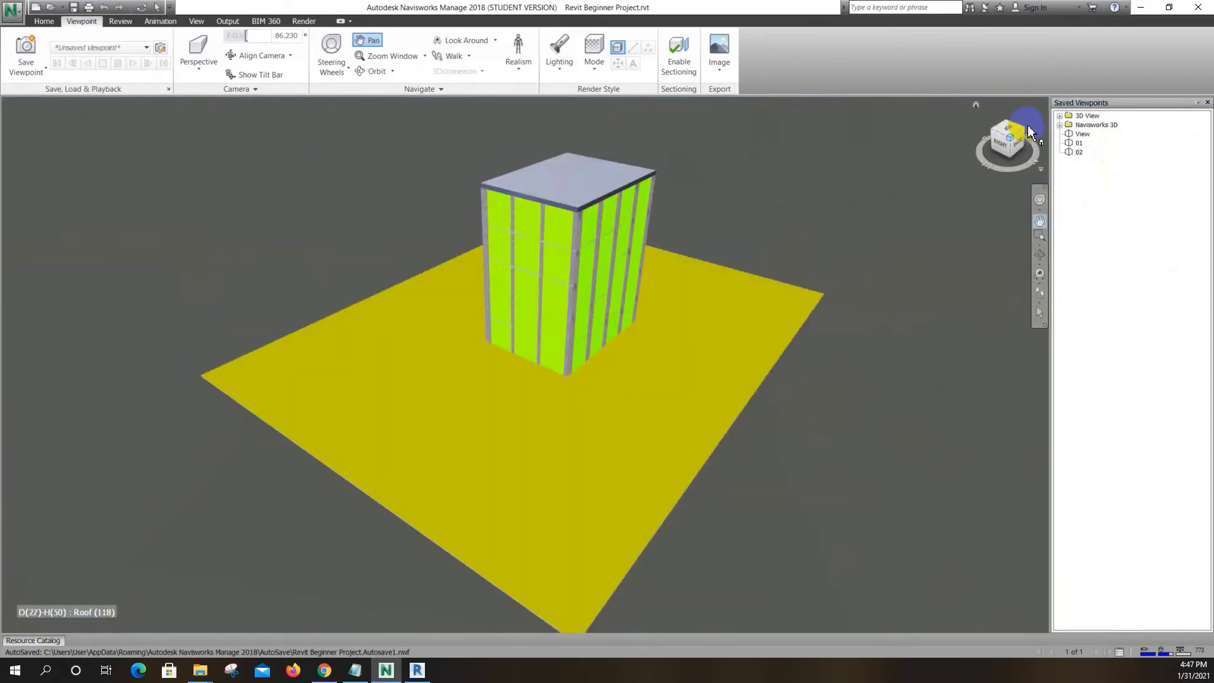
pyautogui.scroll(5, 658, 217)
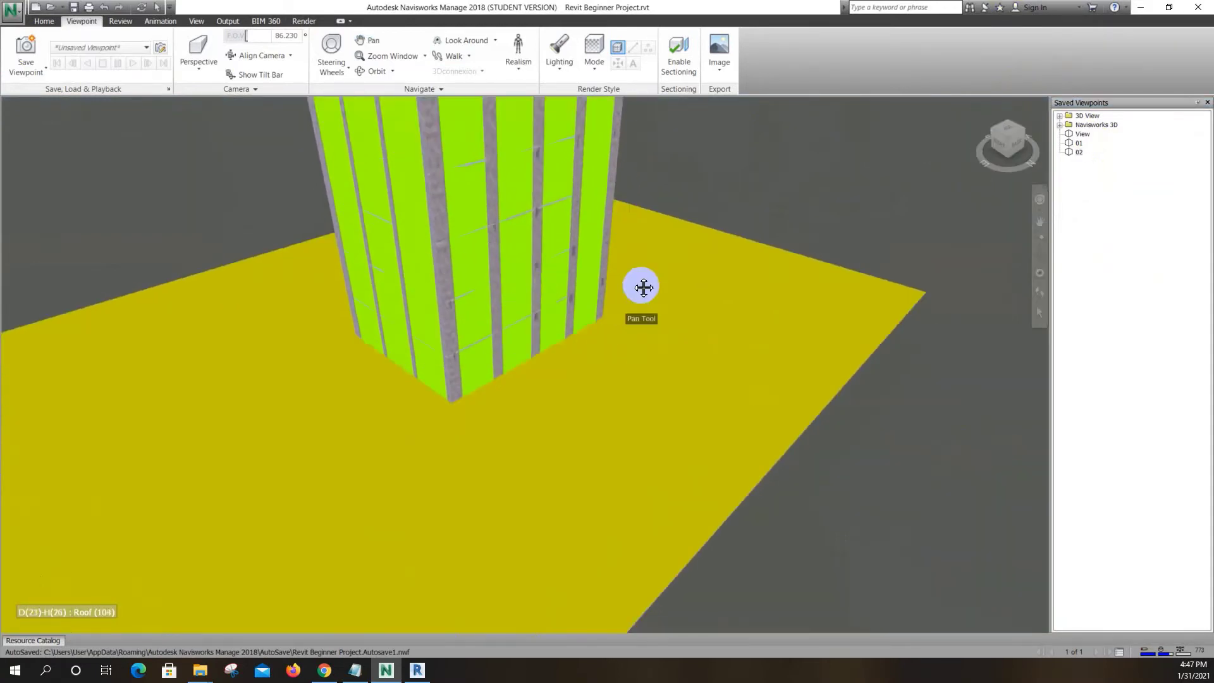
pyautogui.scroll(-5, 644, 288)
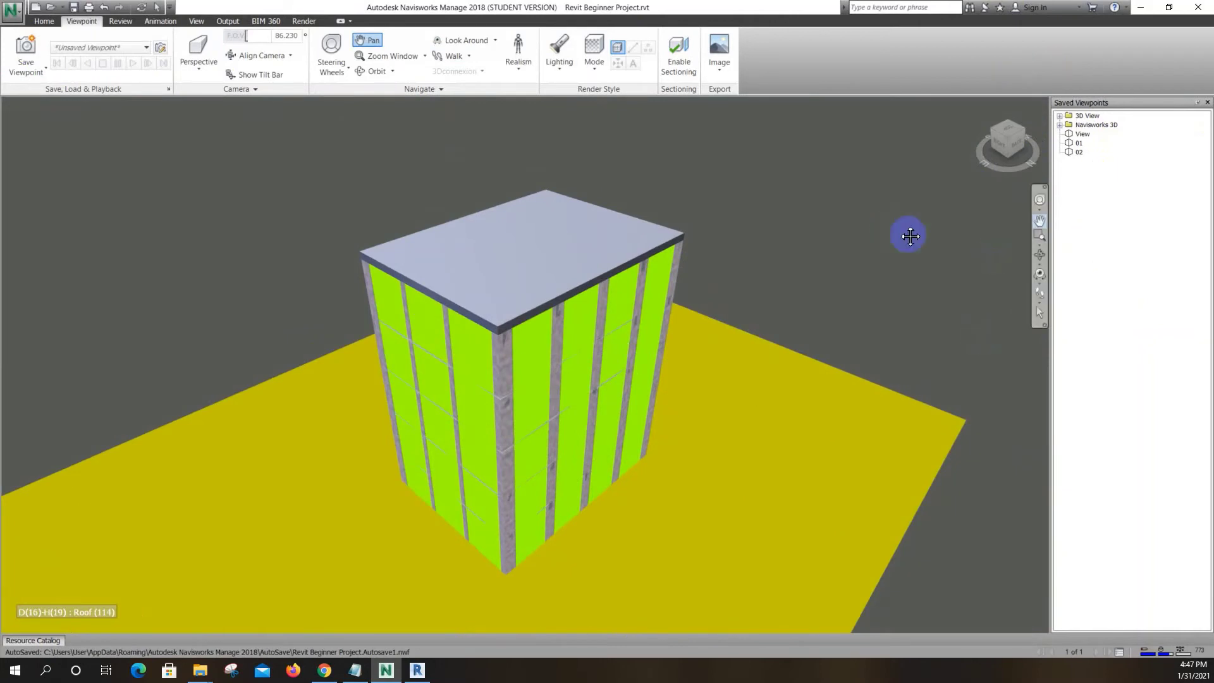
pyautogui.click(1040, 201)
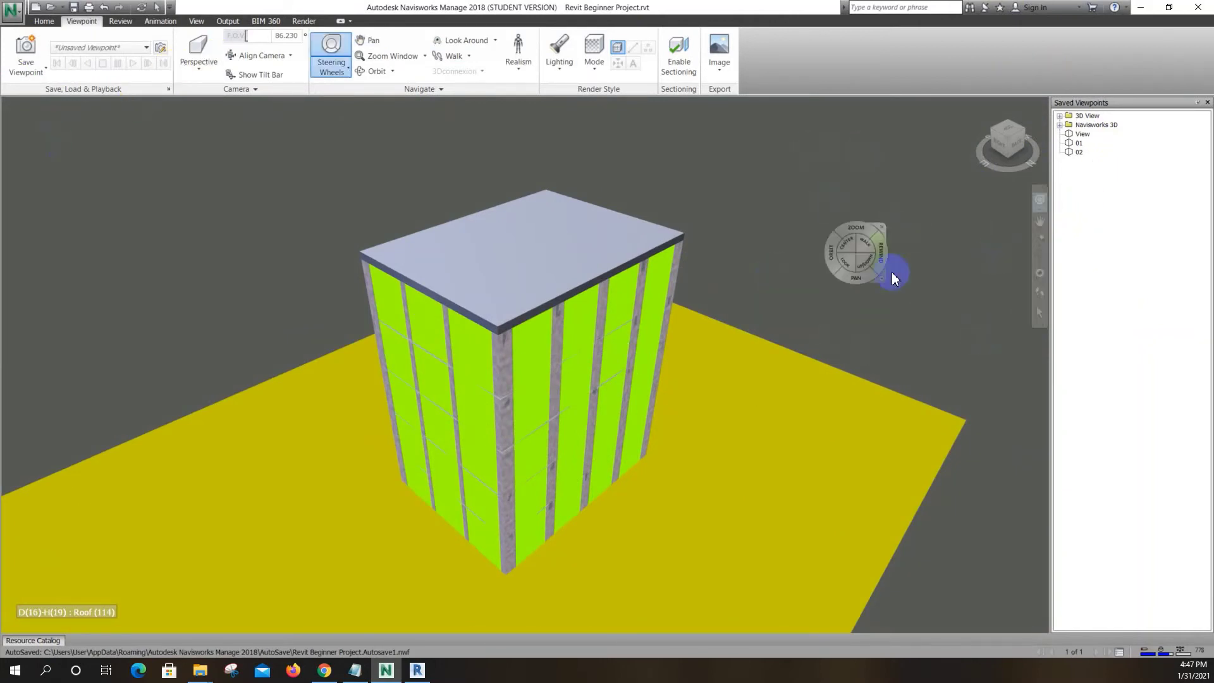
pyautogui.click(642, 436)
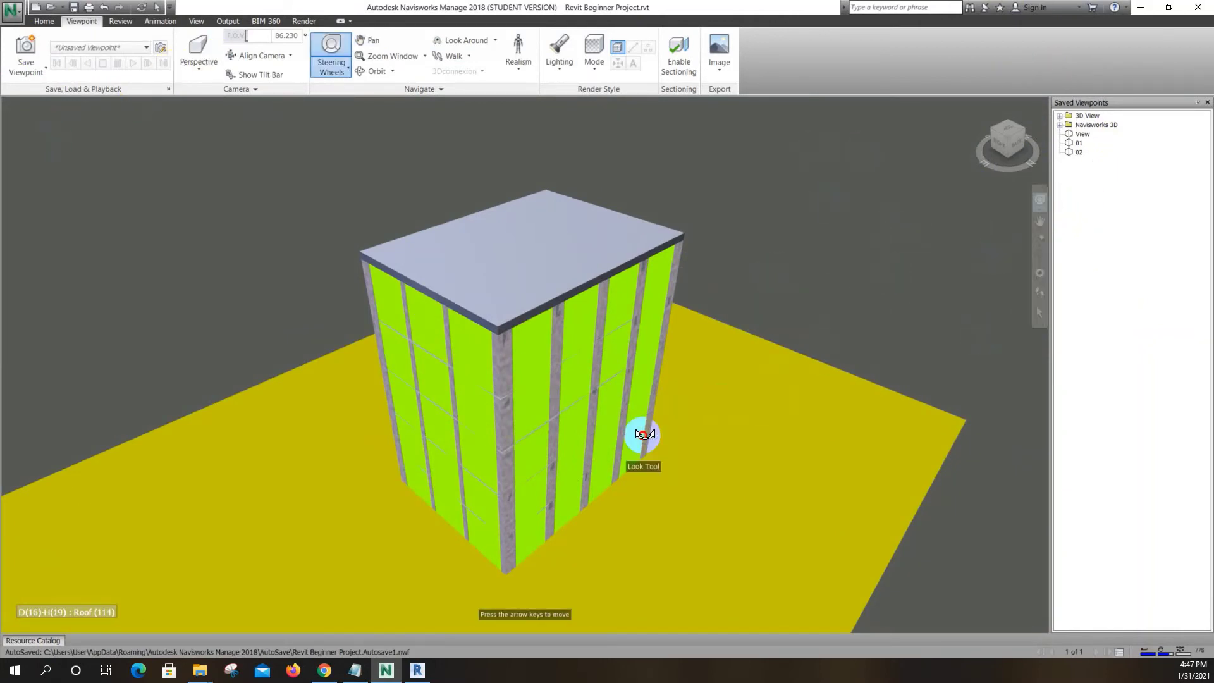
pyautogui.moveTo(640, 447); pyautogui.dragTo(628, 412)
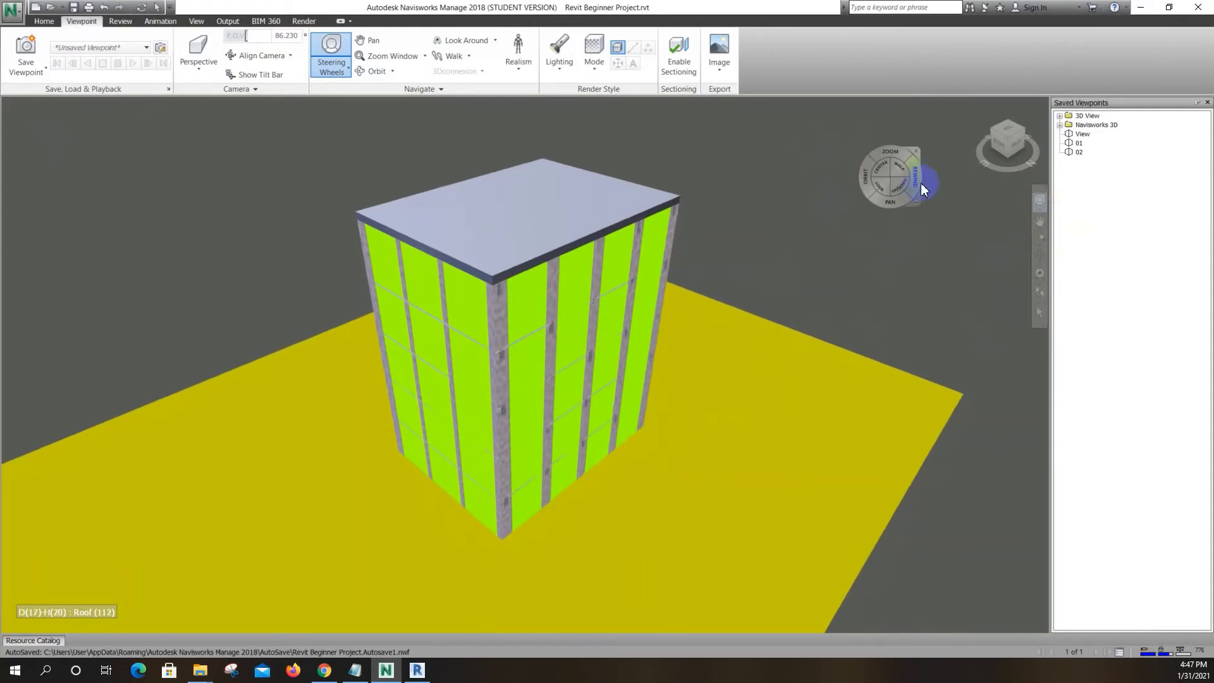
pyautogui.click(1040, 221)
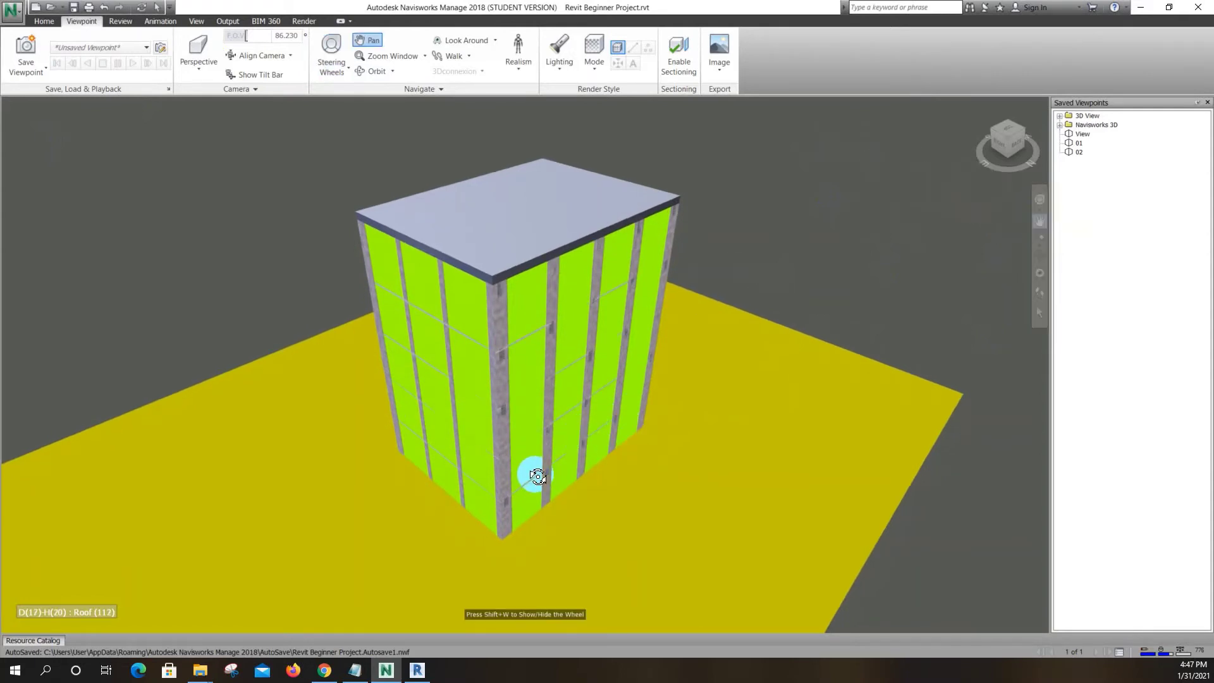
# Orbit the right-back corner view down to roof level and save it as viewpoint 03
pyautogui.moveTo(537, 477)
pyautogui.keyDown('shift'); pyautogui.mouseDown(button='middle')
pyautogui.moveTo(538, 443)
pyautogui.moveTo(558, 450)
pyautogui.moveTo(537, 472)
pyautogui.mouseUp(button='middle'); pyautogui.keyUp('shift')
pyautogui.scroll(-3, 528, 406)
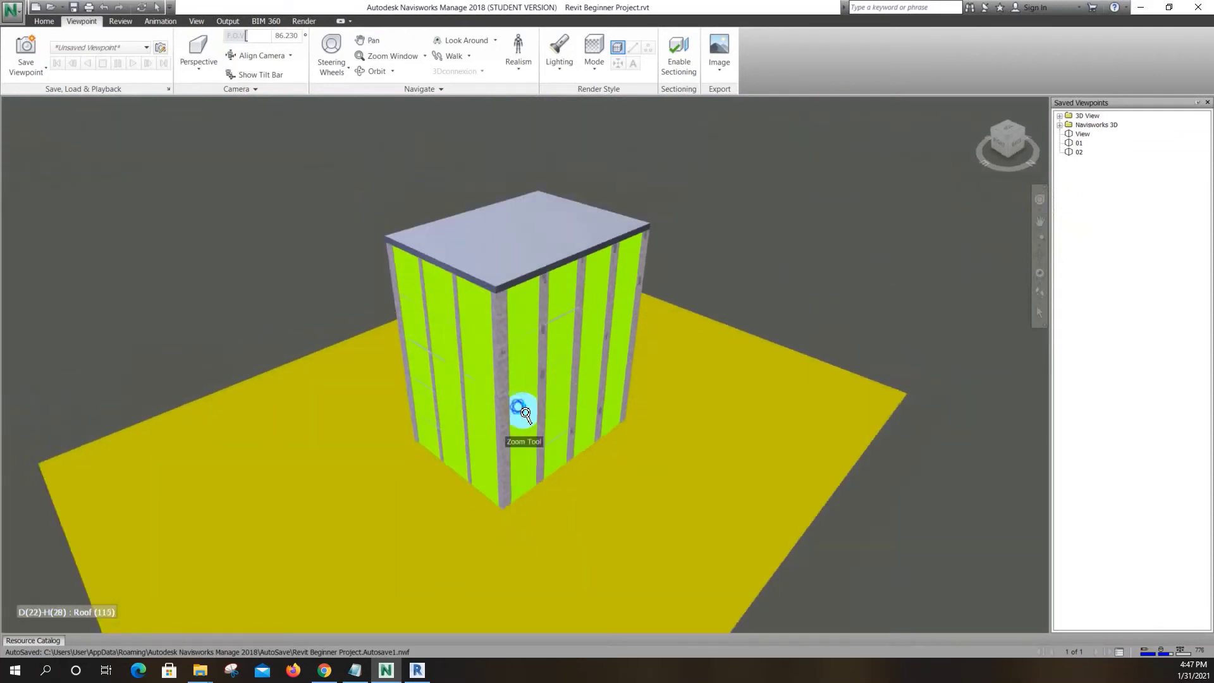
pyautogui.scroll(-2, 524, 410)
pyautogui.keyDown('shift'); pyautogui.moveTo(506, 341); pyautogui.dragTo(518, 293, button='middle'); pyautogui.keyUp('shift')
pyautogui.scroll(4, 523, 339)
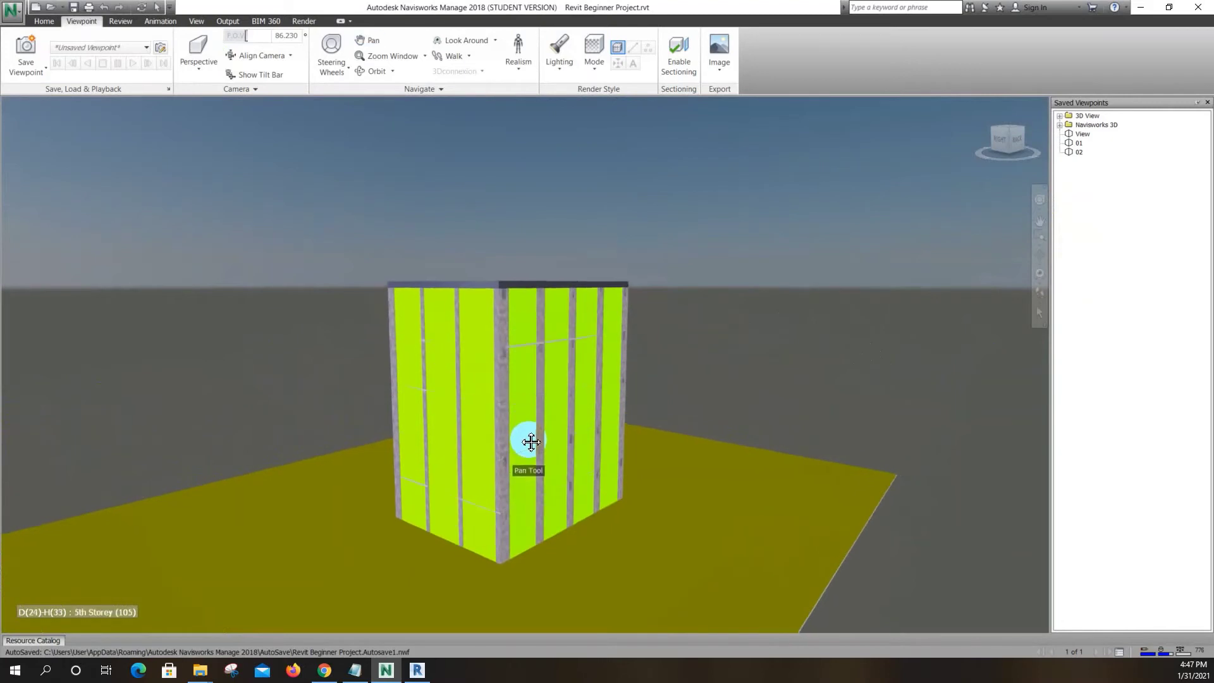
pyautogui.click(24, 48)
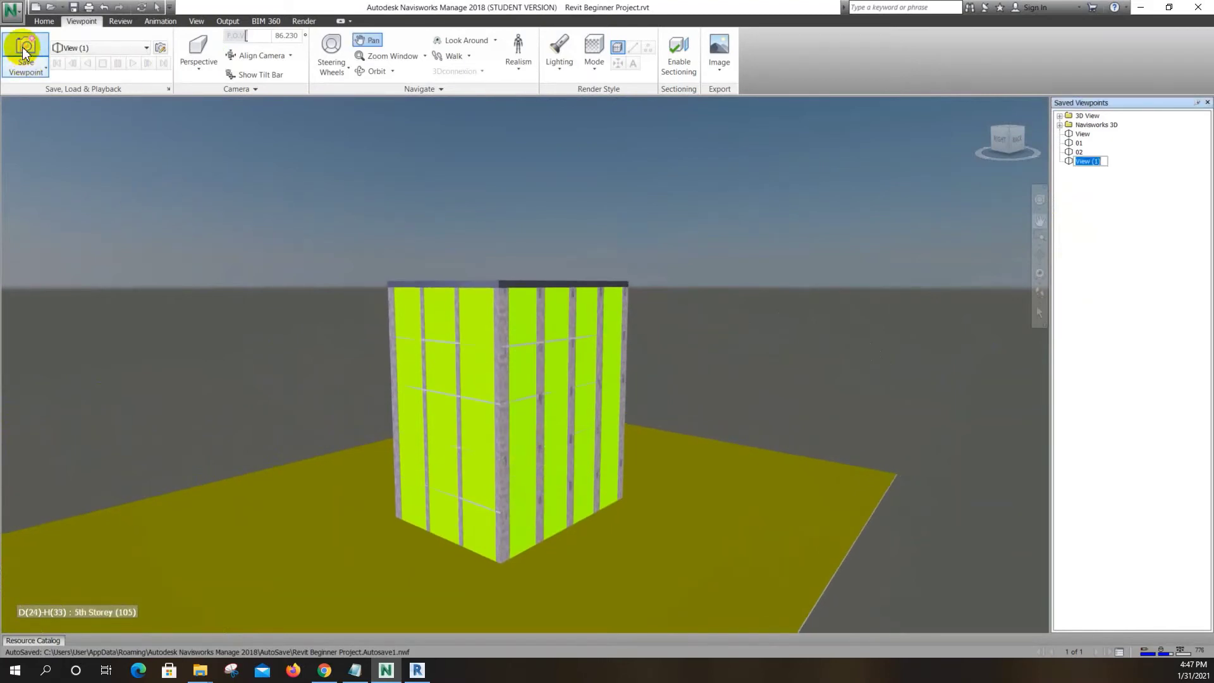
pyautogui.write('03')
pyautogui.press('Return')
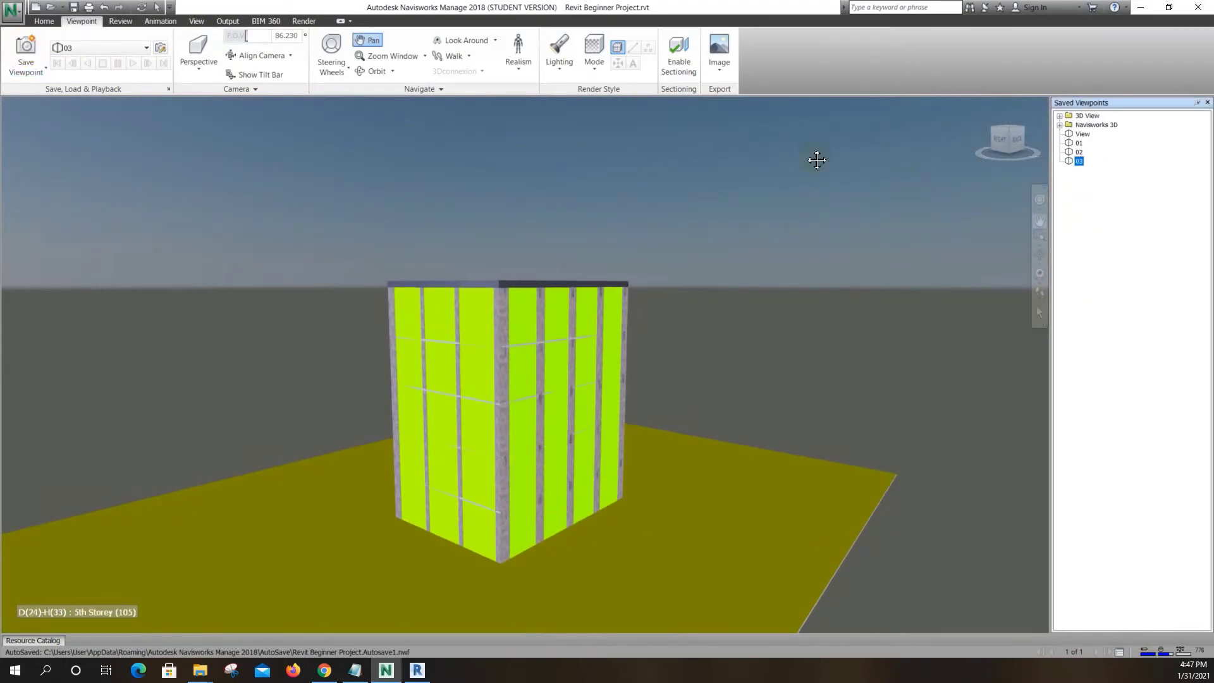
# Turn the model to its back-left corner, orbit down to a low view, and save it as viewpoint 04
pyautogui.click(1022, 133)
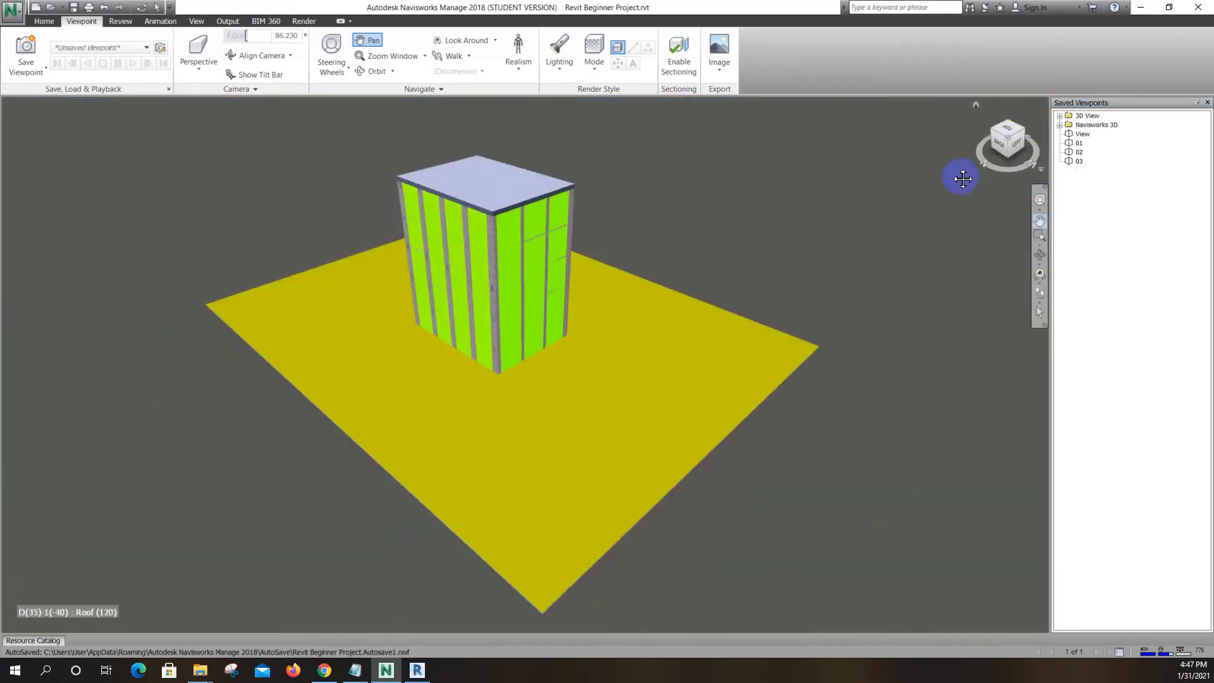
pyautogui.scroll(2, 555, 216)
pyautogui.scroll(3, 470, 206)
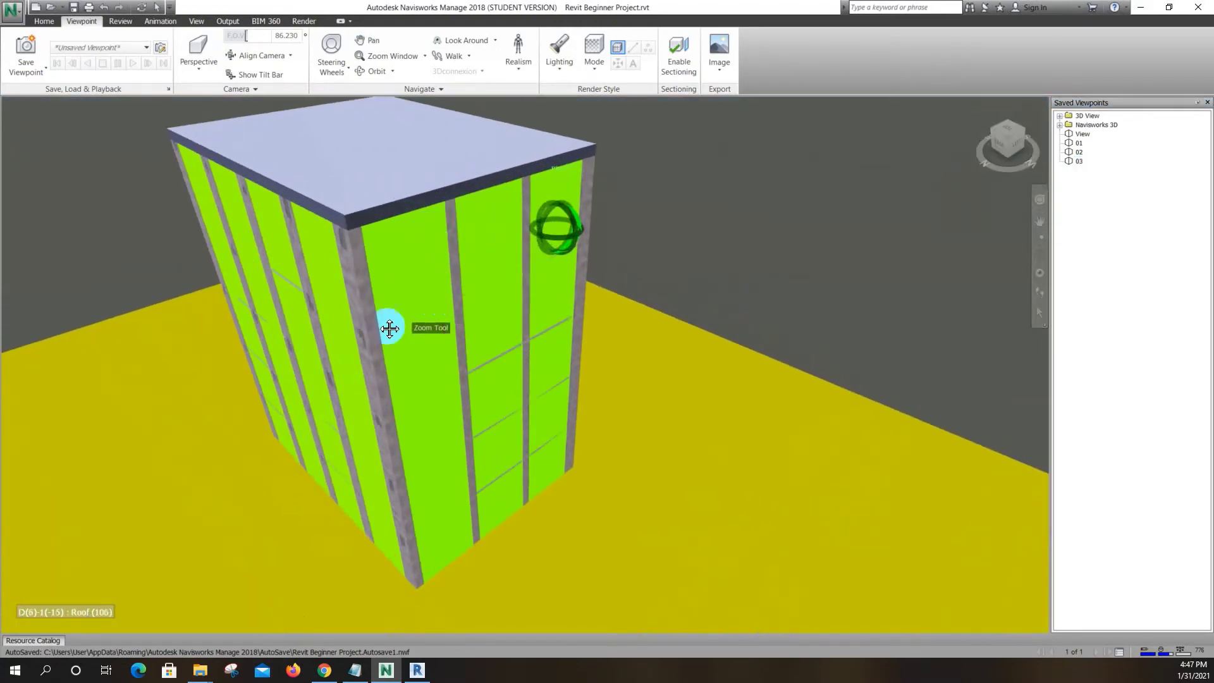
pyautogui.keyDown('shift'); pyautogui.moveTo(385, 344); pyautogui.dragTo(385, 295, button='middle'); pyautogui.keyUp('shift')
pyautogui.scroll(-2, 385, 298)
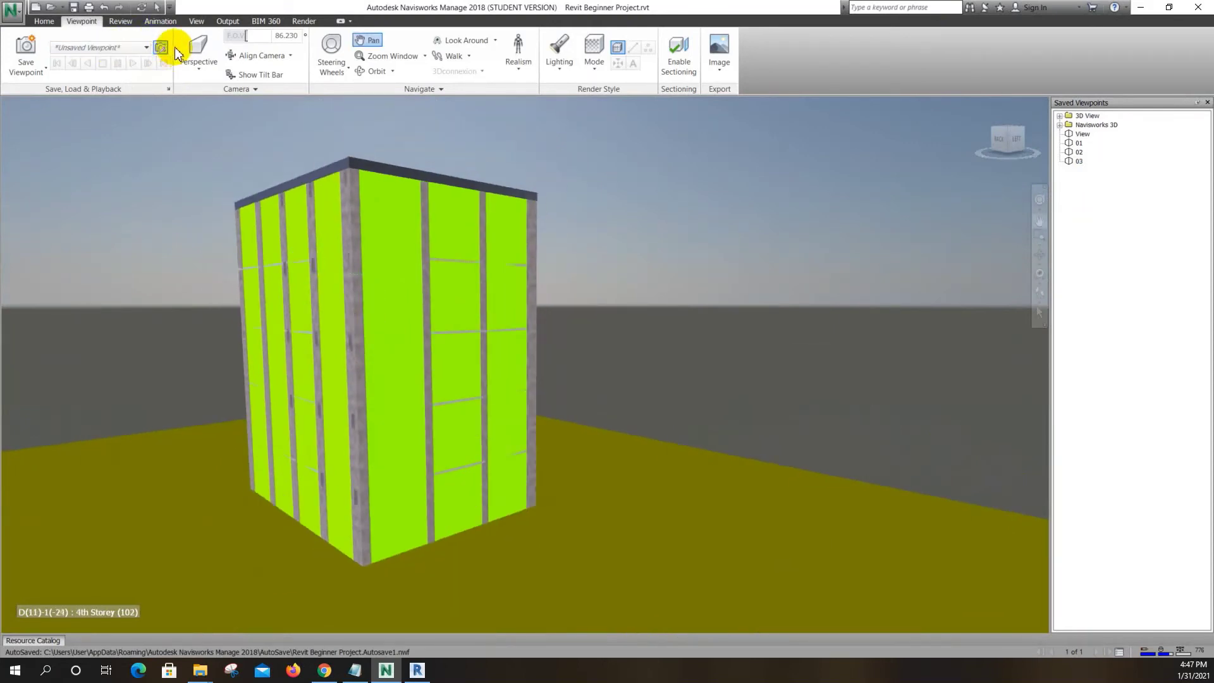
pyautogui.click(24, 46)
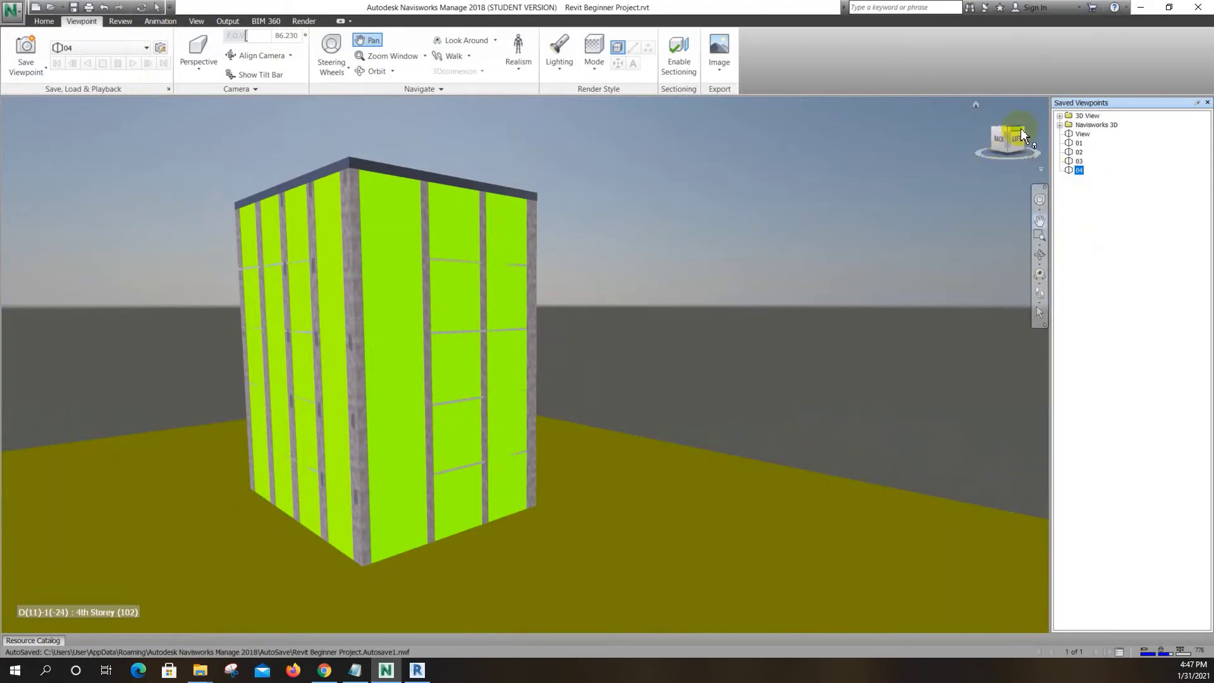
# Turn the model to its left-front corner from above, bring the building closer, and save the view as viewpoint 05
pyautogui.click(1023, 128)
pyautogui.scroll(4, 617, 208)
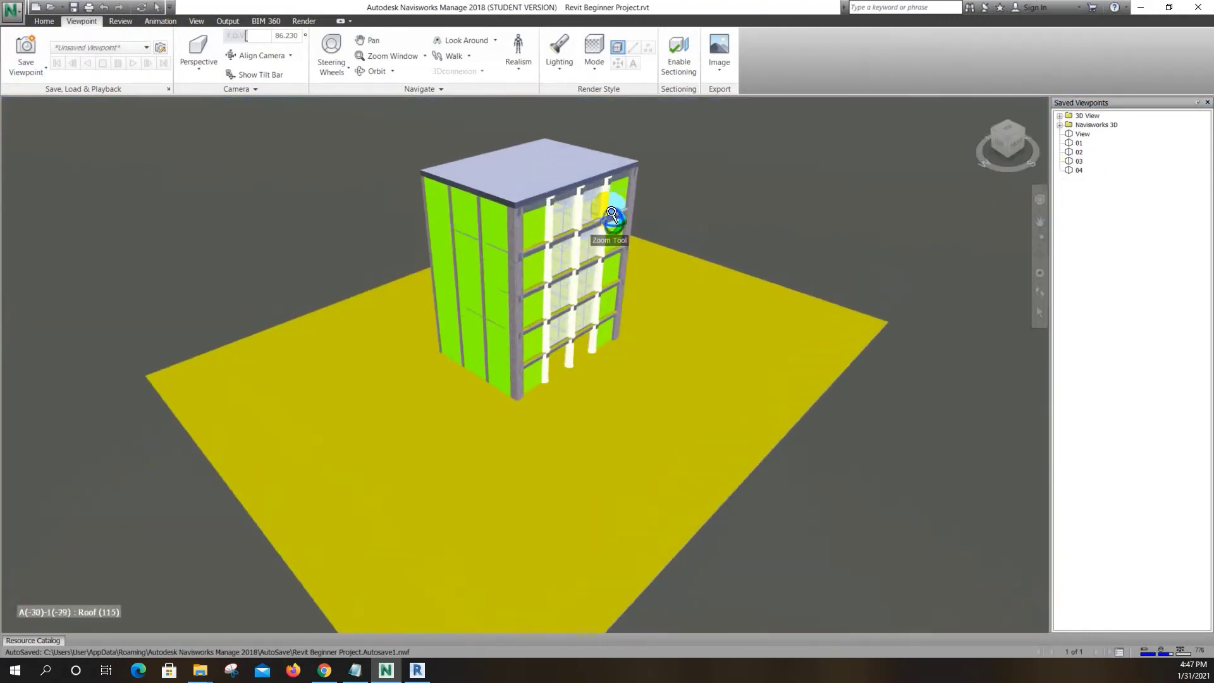
pyautogui.click(25, 48)
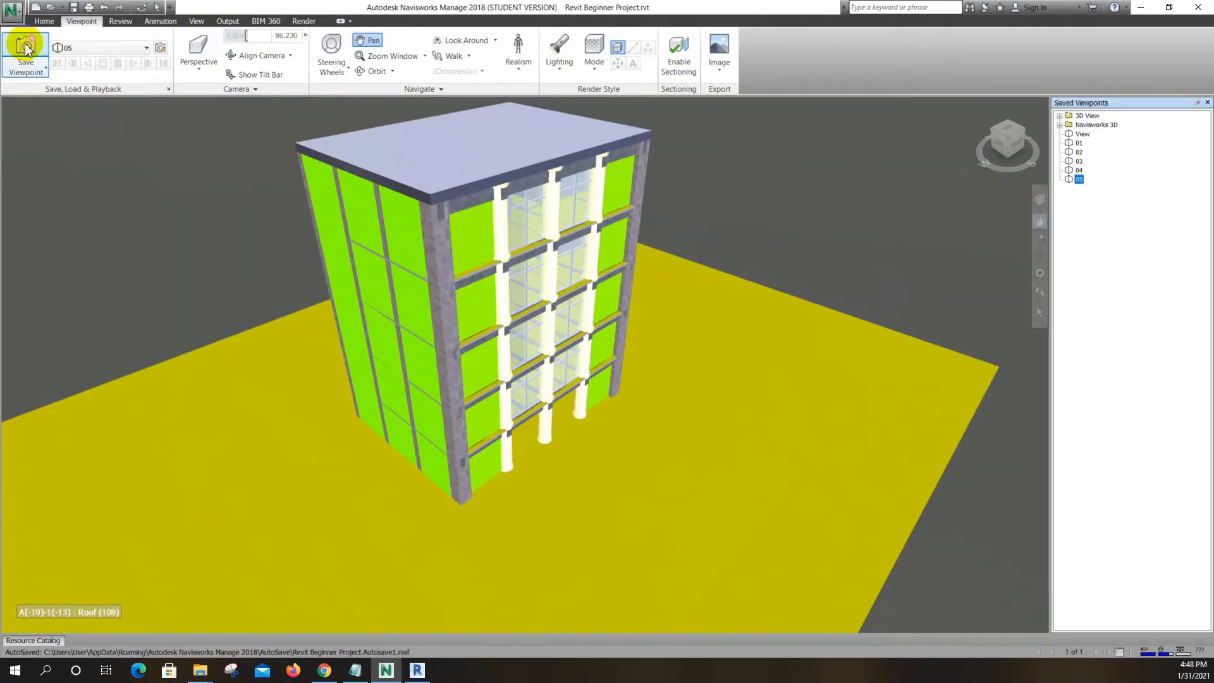
# Turn the model to the straight front view, bring the building closer, and save it as viewpoint 06
pyautogui.click(1023, 148)
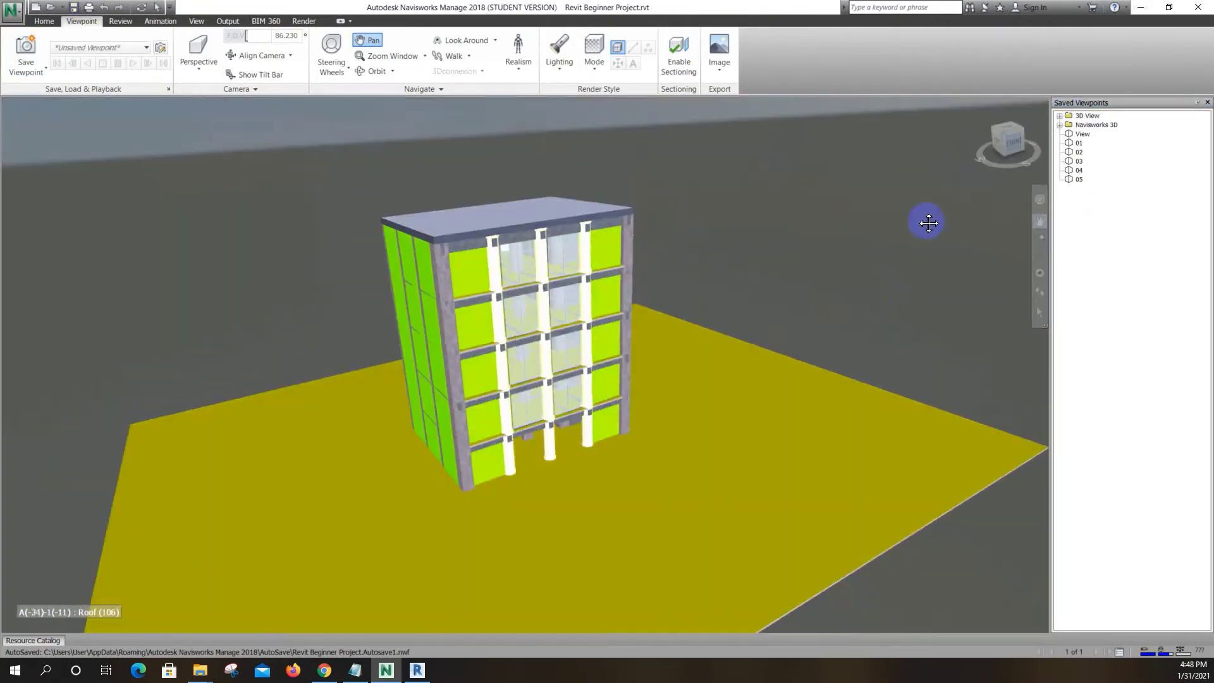
pyautogui.scroll(2, 437, 366)
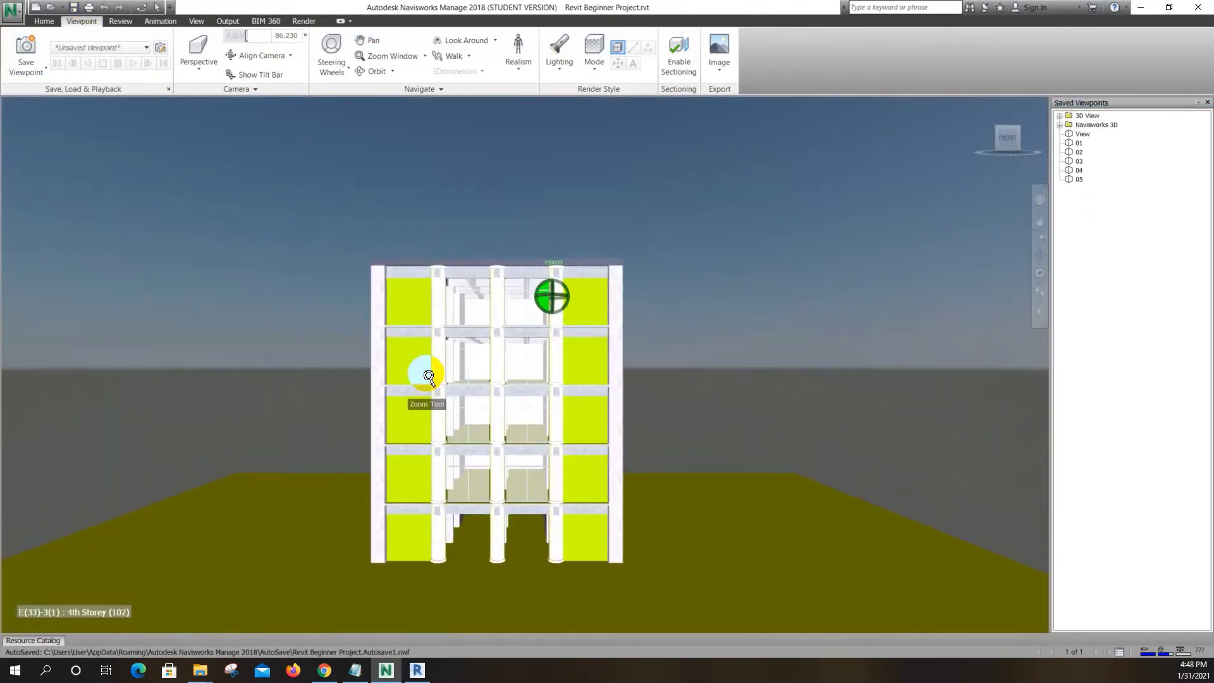
pyautogui.moveTo(429, 376); pyautogui.dragTo(466, 354, button='middle')
pyautogui.scroll(3, 466, 354)
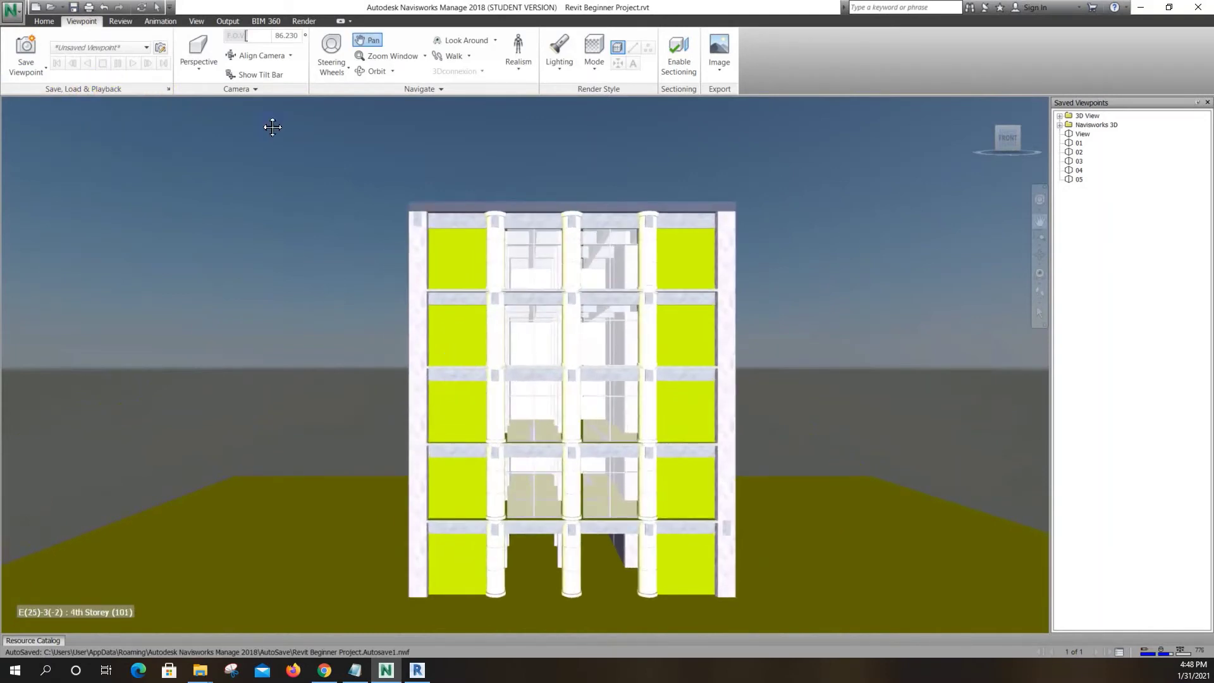
pyautogui.click(24, 47)
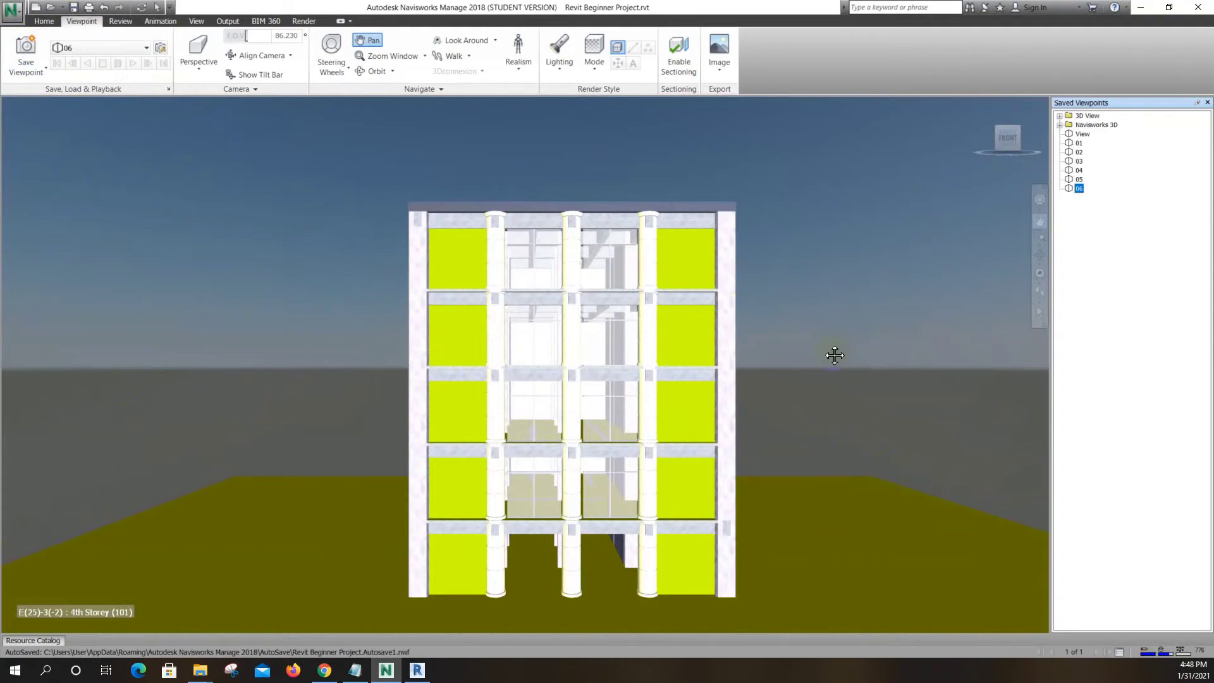
# Review saved viewpoints 01 to 06 one by one and return to viewpoint 01
pyautogui.moveTo(677, 426); pyautogui.dragTo(529, 287)
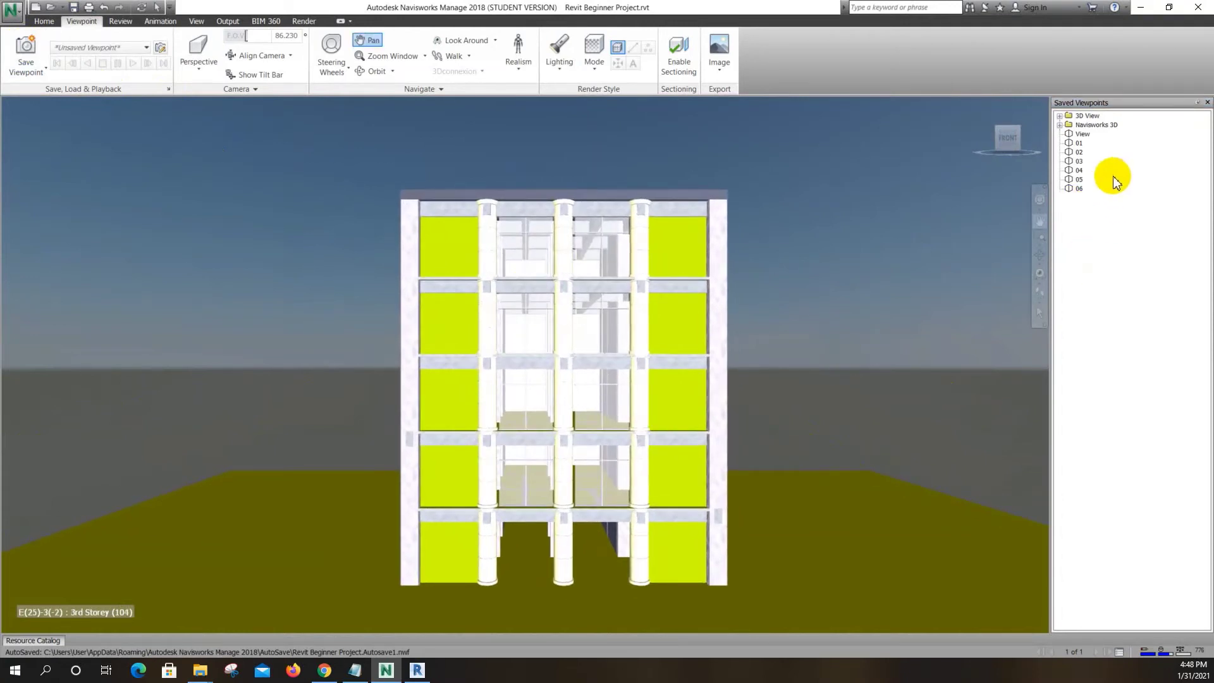
pyautogui.click(1079, 144)
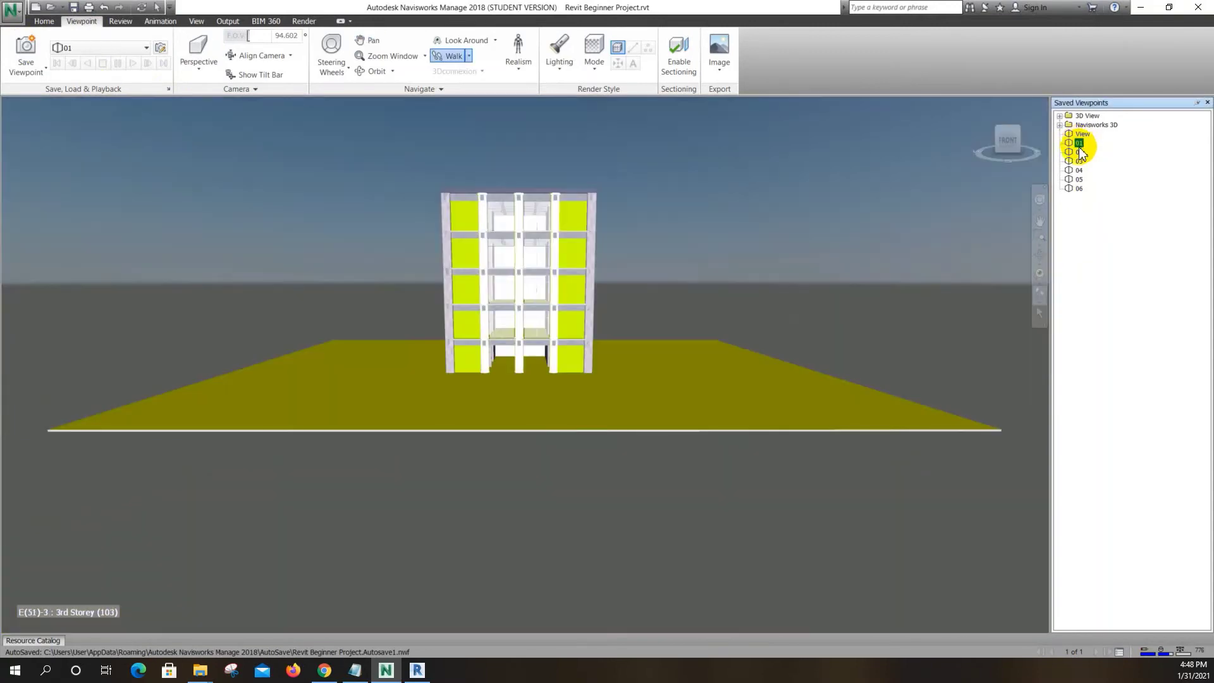
pyautogui.click(1080, 153)
pyautogui.click(1080, 161)
pyautogui.click(1080, 169)
pyautogui.click(1080, 179)
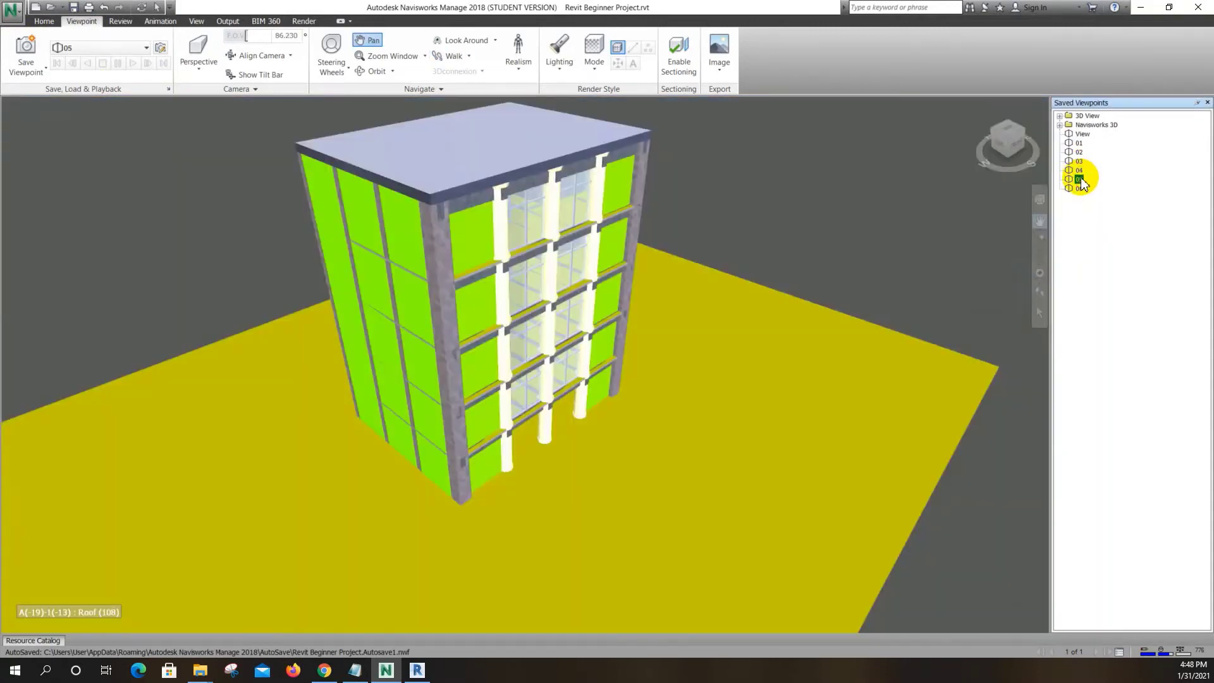
pyautogui.click(1080, 189)
pyautogui.click(1079, 145)
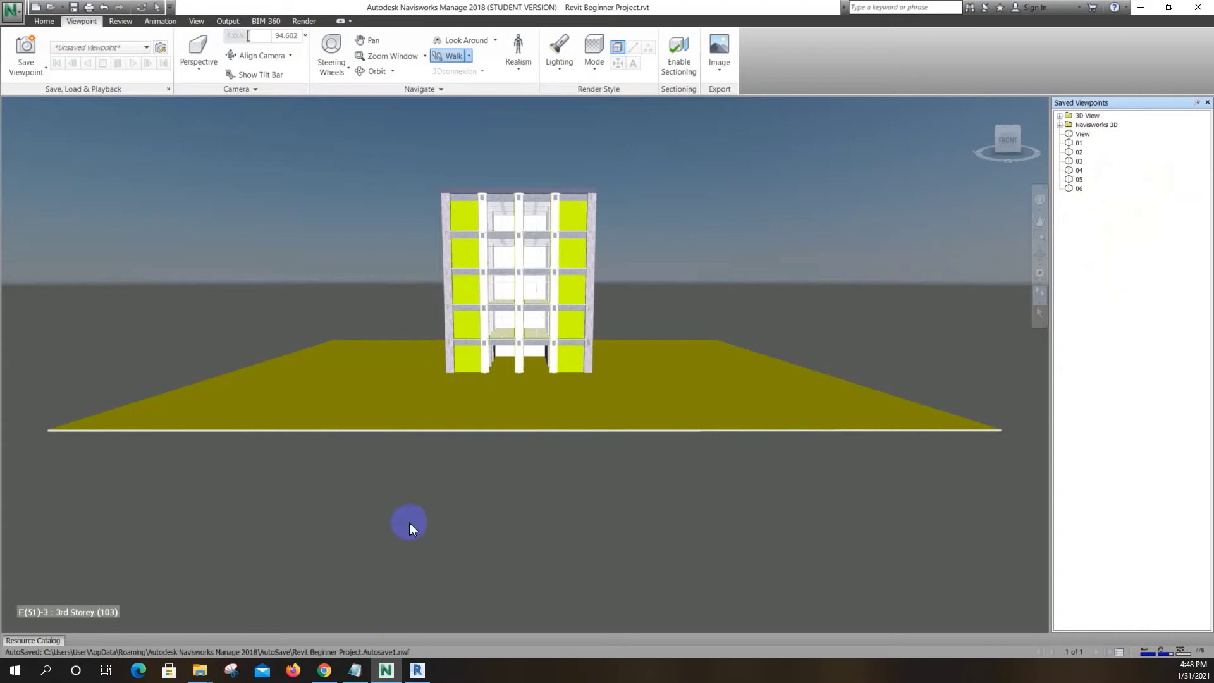
# Check the topic list in the Notepad file and return to the Navisworks model
pyautogui.click(359, 671)
pyautogui.click(253, 335)
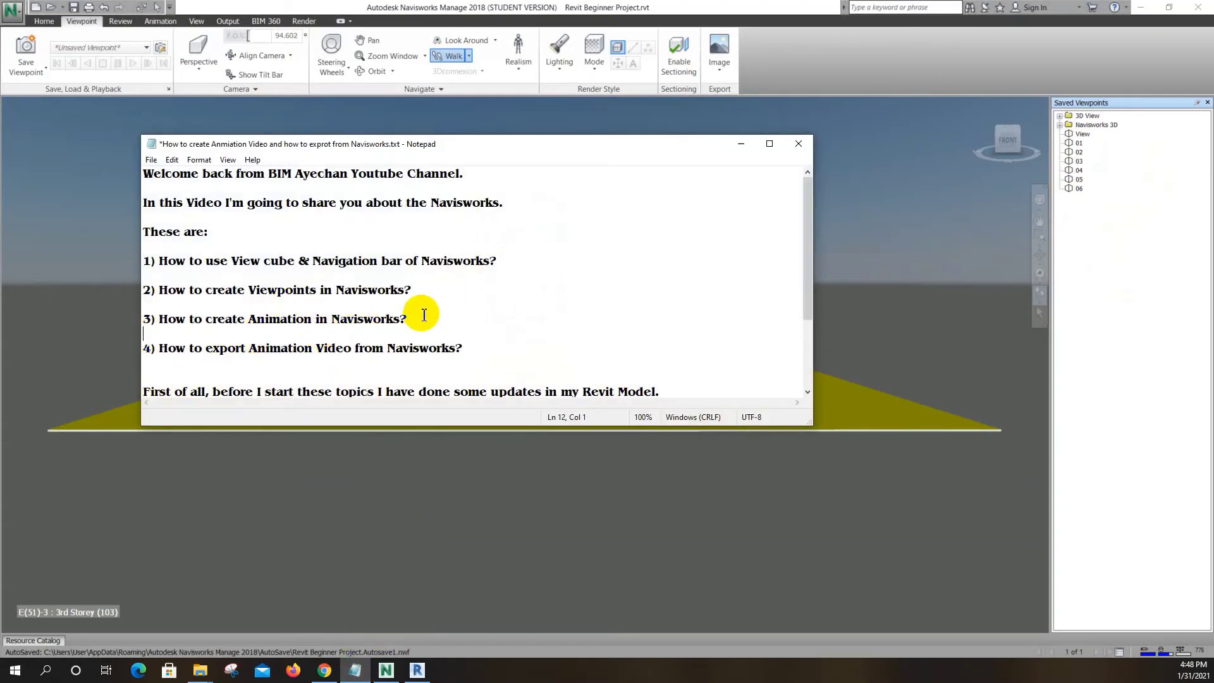
pyautogui.click(741, 144)
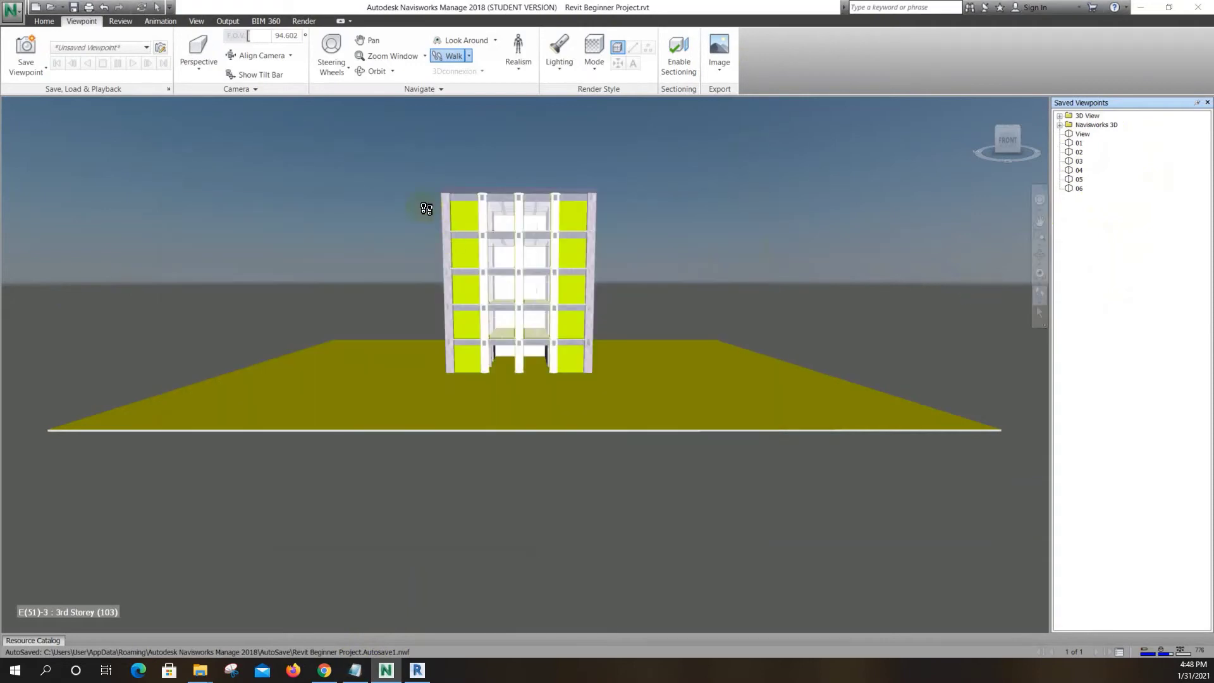
pyautogui.moveTo(425, 206); pyautogui.dragTo(506, 259)
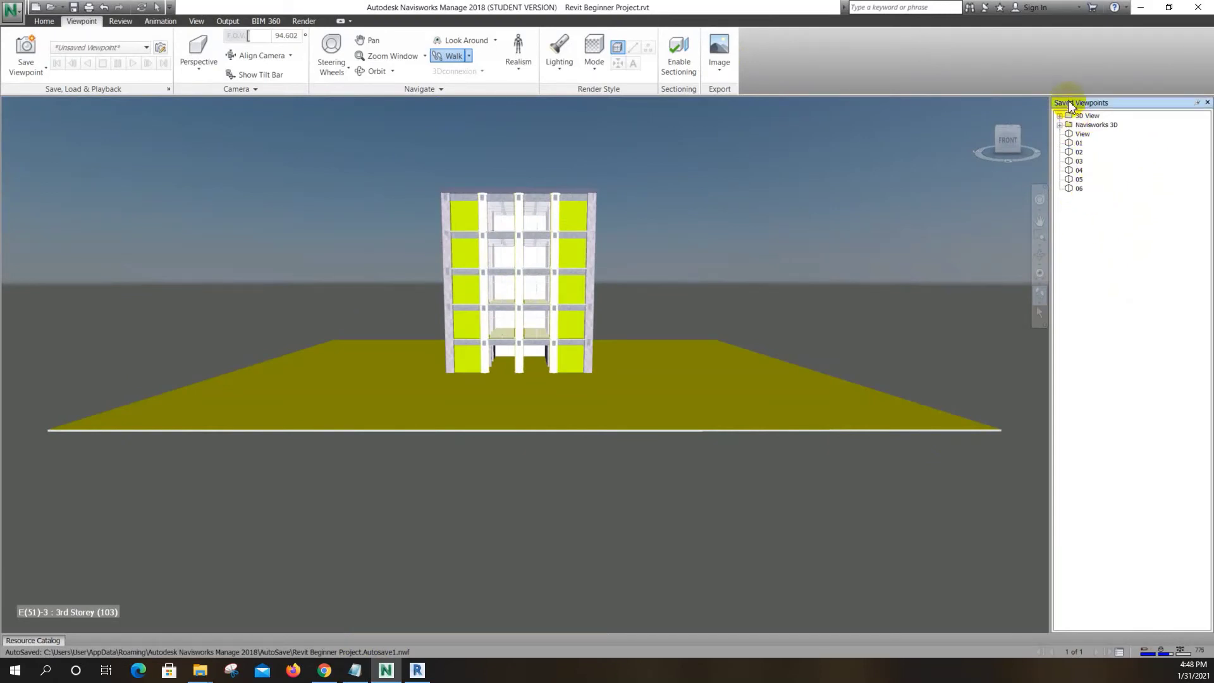
# Add a new viewpoint animation to the saved viewpoints and name it Animation 01
pyautogui.rightClick(1080, 218)
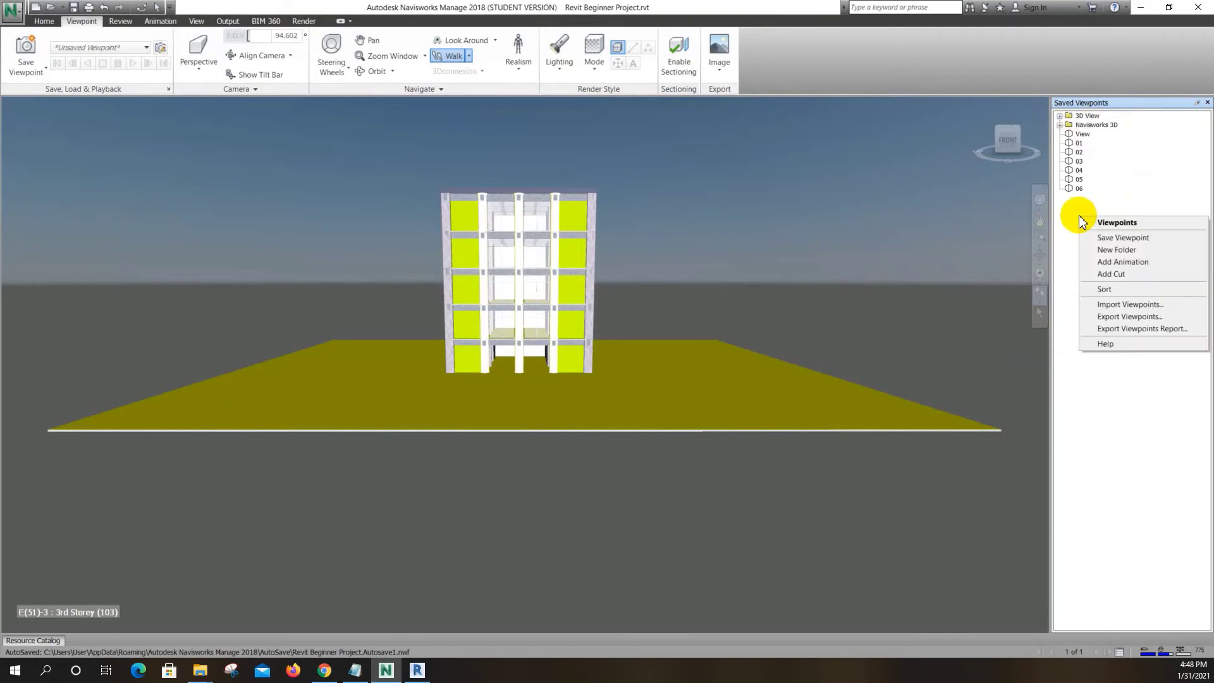
pyautogui.click(1101, 262)
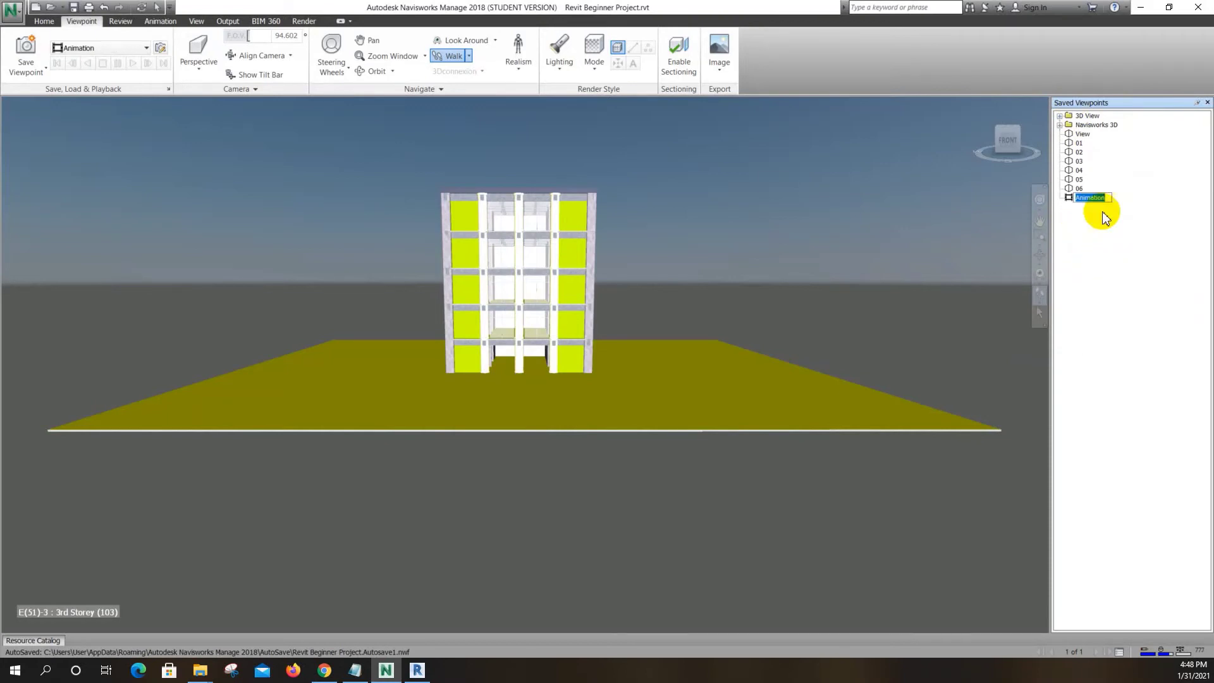
pyautogui.click(1110, 260)
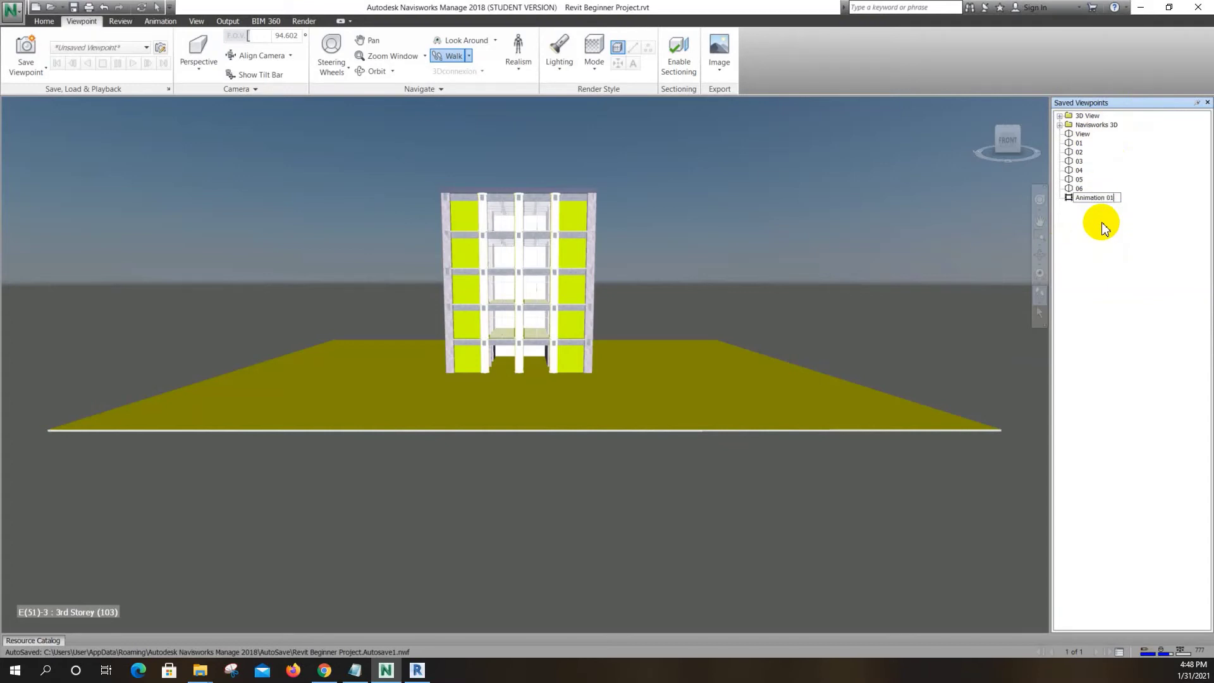
# Move viewpoints 01 to 06 into Animation 01 and select the animation
pyautogui.keyDown('shift'); pyautogui.click(1079, 188); pyautogui.keyUp('shift')
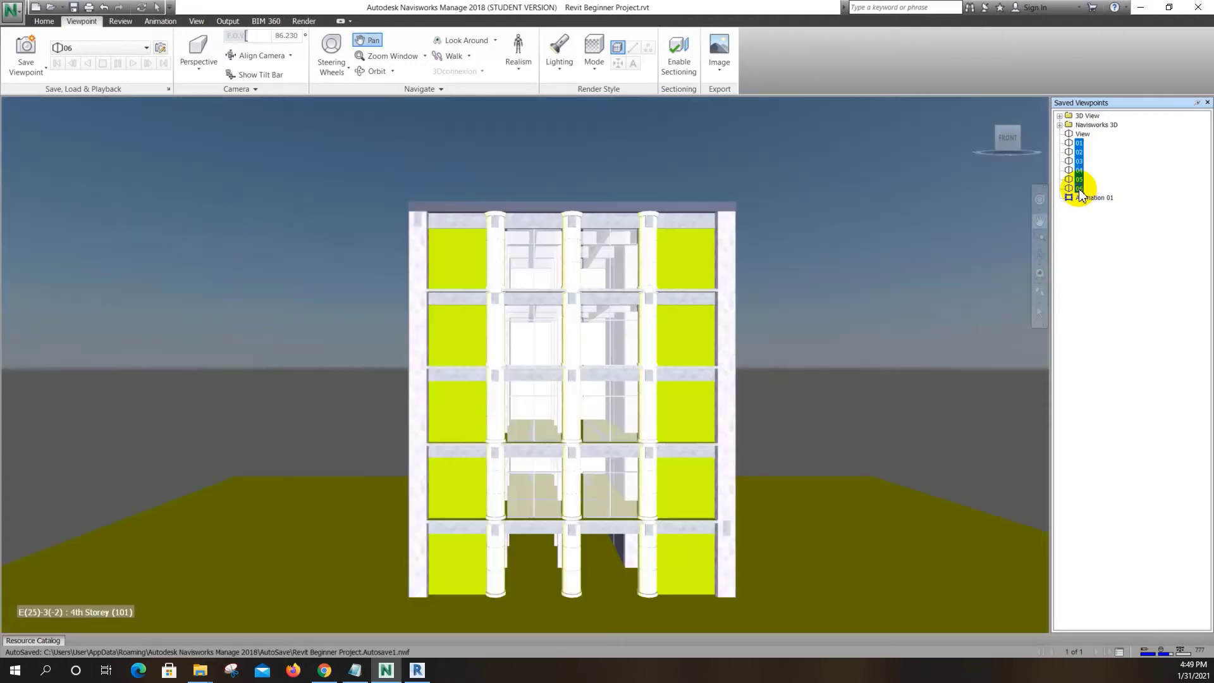
pyautogui.moveTo(1085, 208); pyautogui.dragTo(1076, 192)
pyautogui.click(1089, 144)
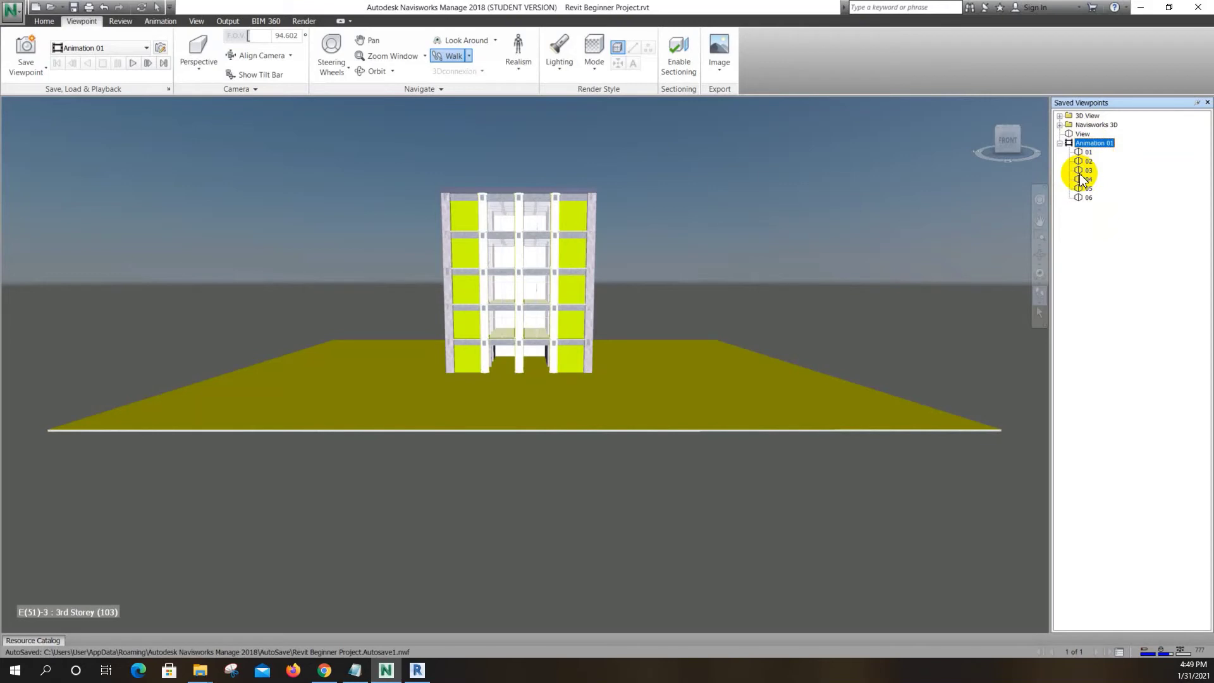
pyautogui.rightClick(1089, 144)
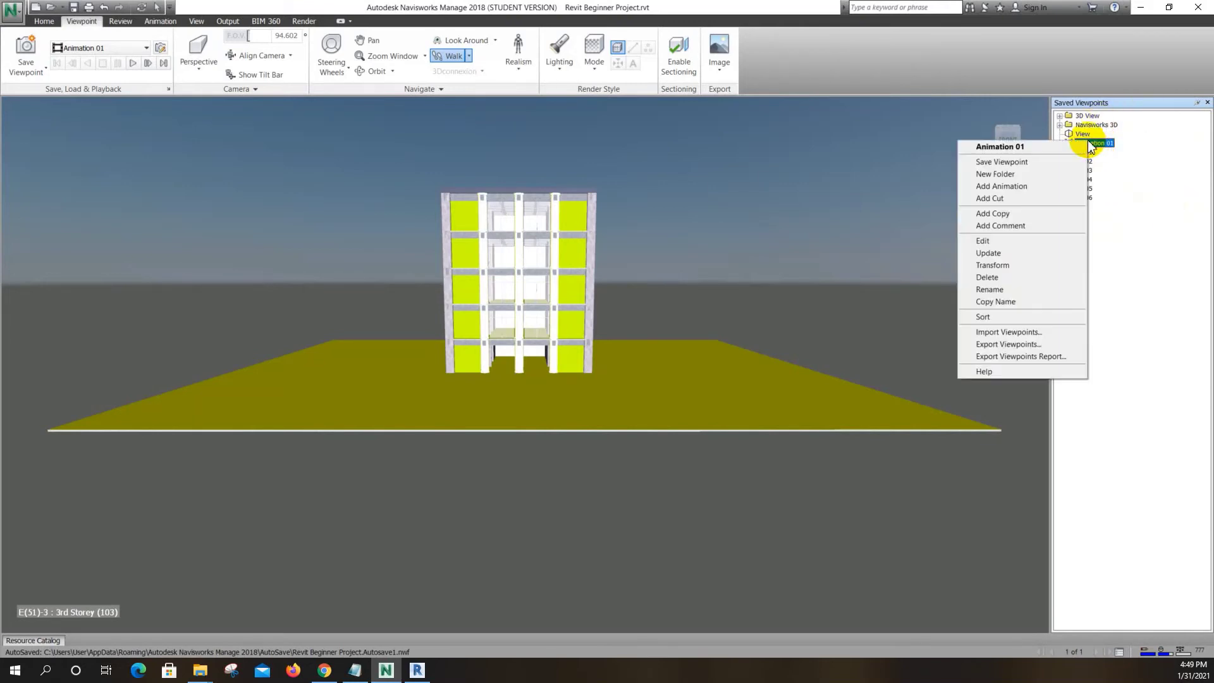
pyautogui.click(1136, 282)
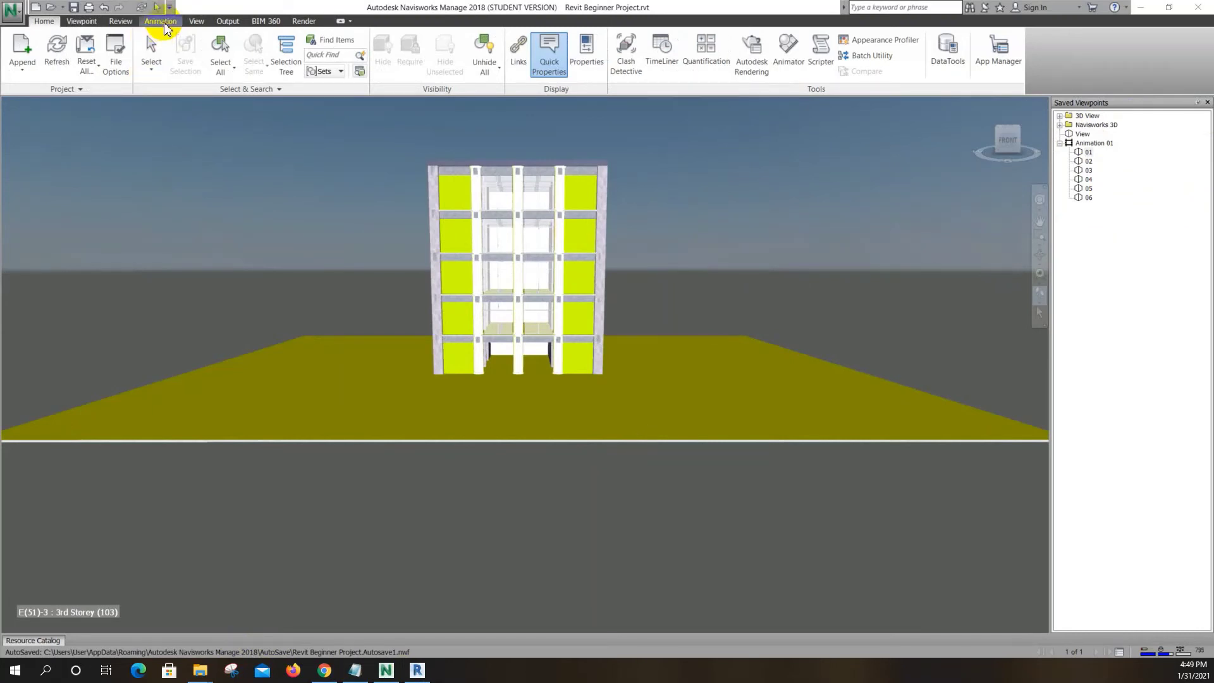
# Enable scripts, play back Animation 01, and stop the playback
pyautogui.click(161, 21)
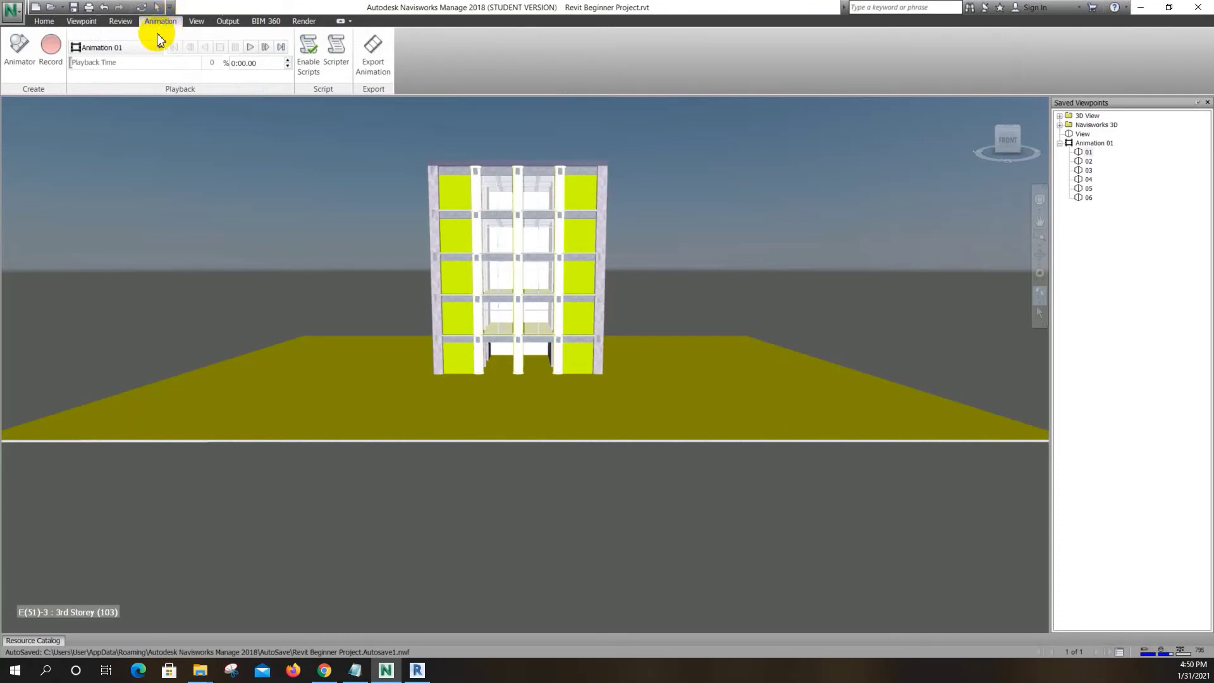
pyautogui.click(311, 53)
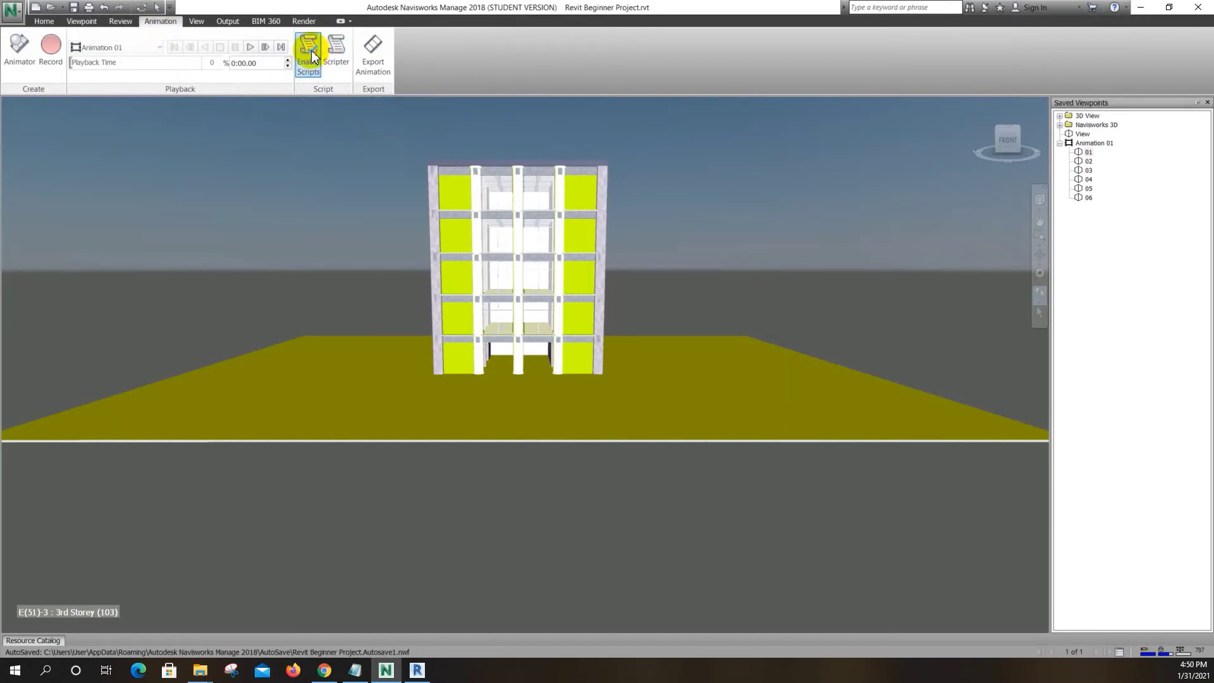
pyautogui.click(252, 47)
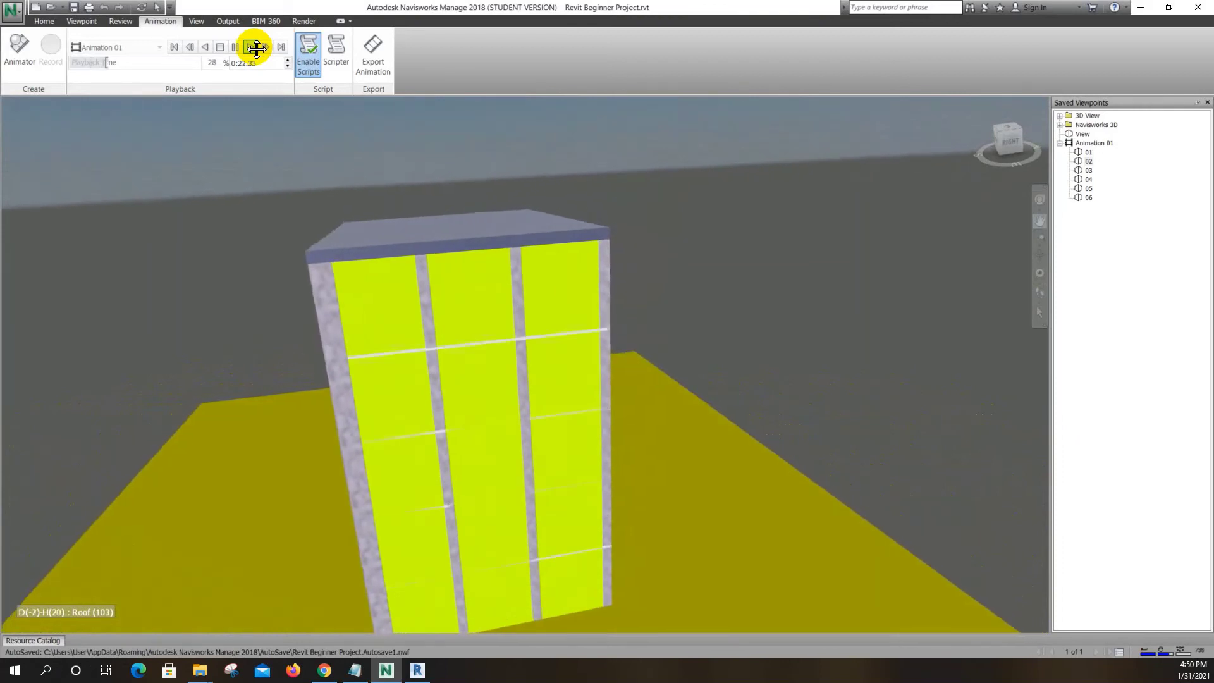
pyautogui.click(221, 47)
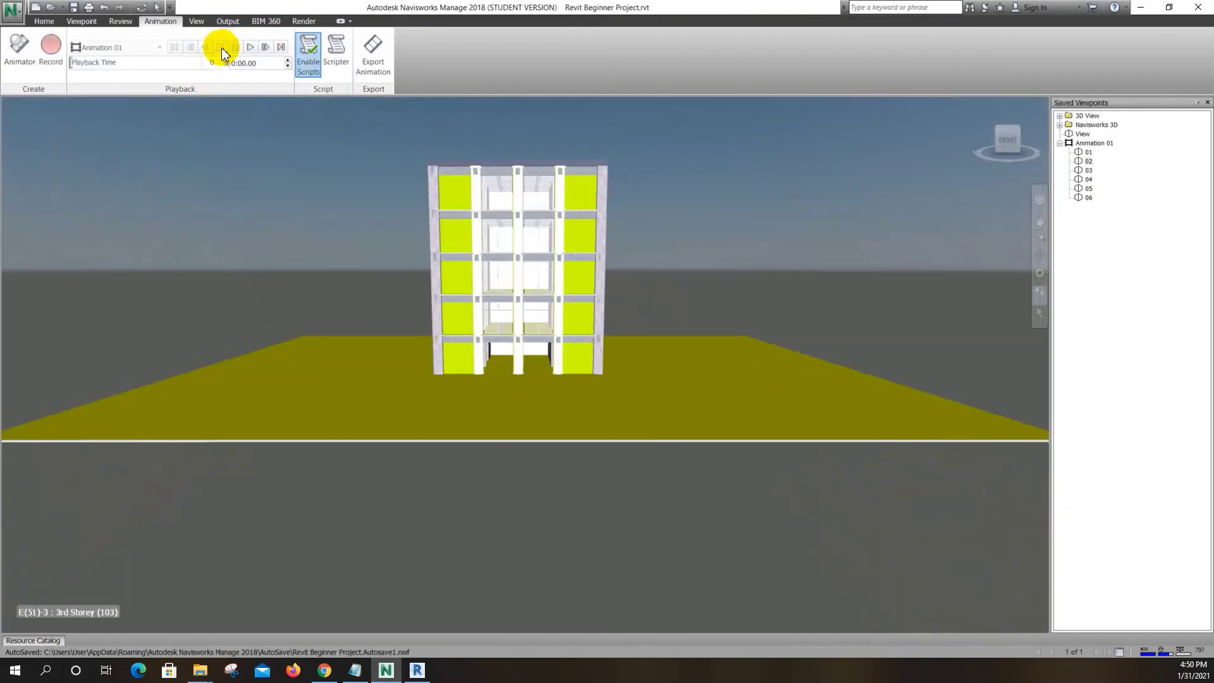
# Delete viewpoints 01 to 06 from Animation 01
pyautogui.click(1087, 152)
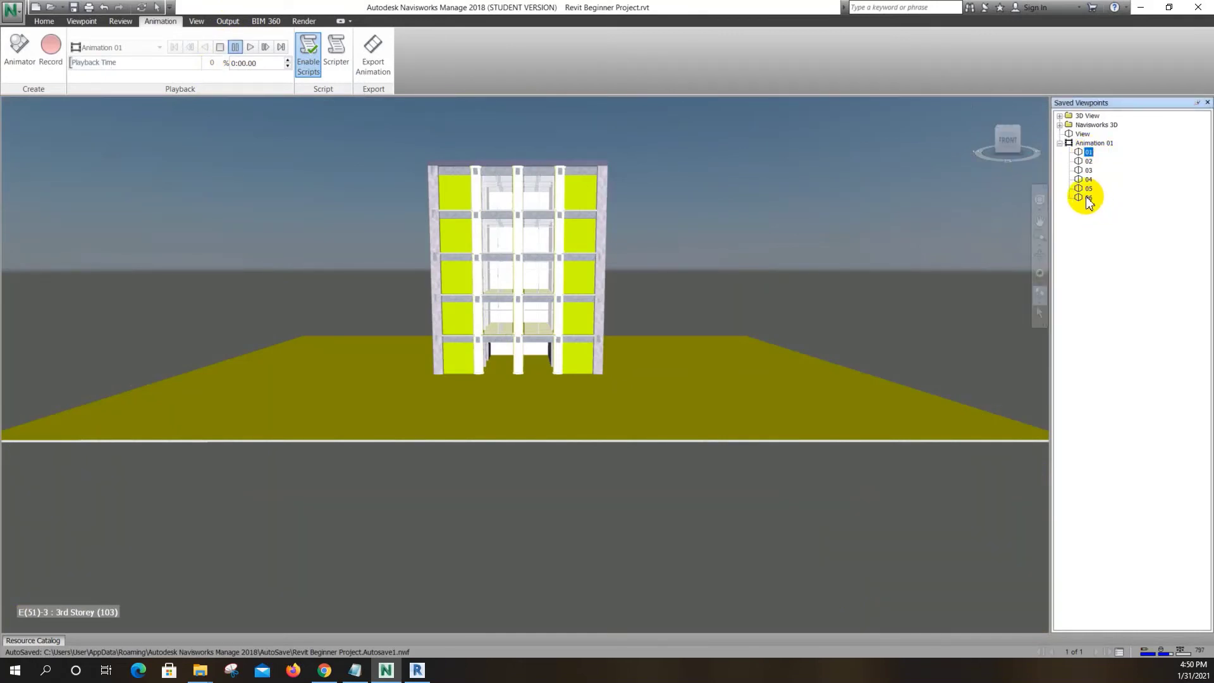
pyautogui.keyDown('shift'); pyautogui.click(1088, 198); pyautogui.keyUp('shift')
pyautogui.press('Delete')
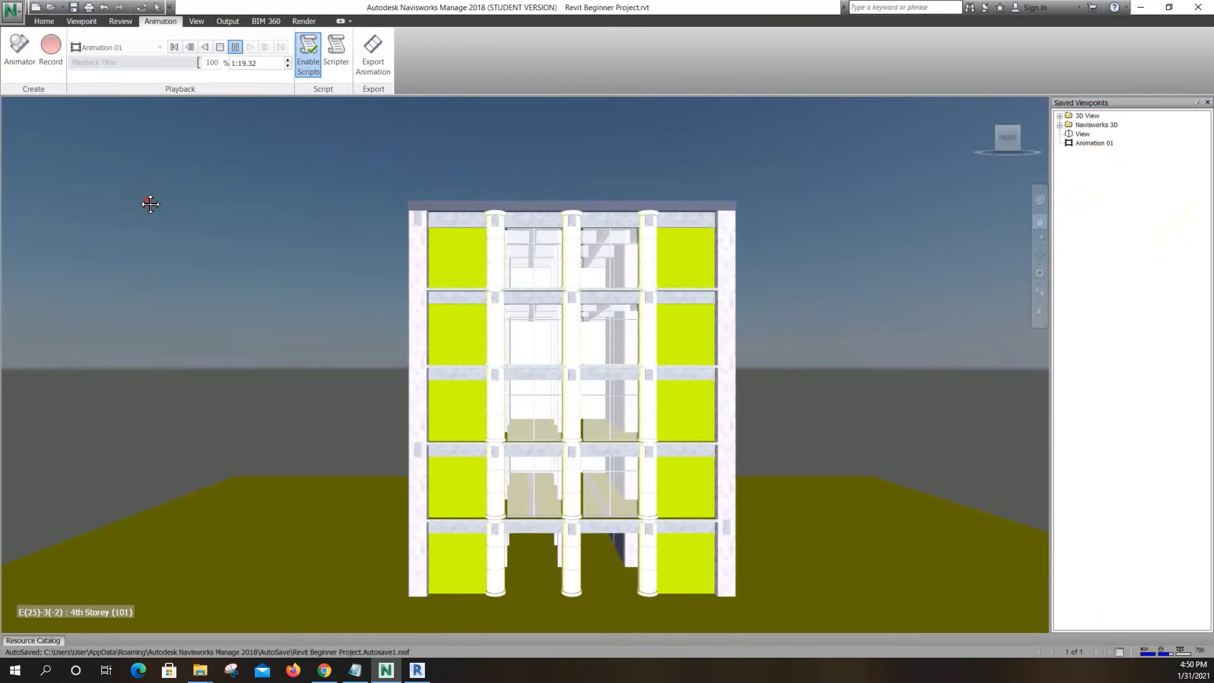
# Save the current close front view of the building as viewpoint 01
pyautogui.click(82, 20)
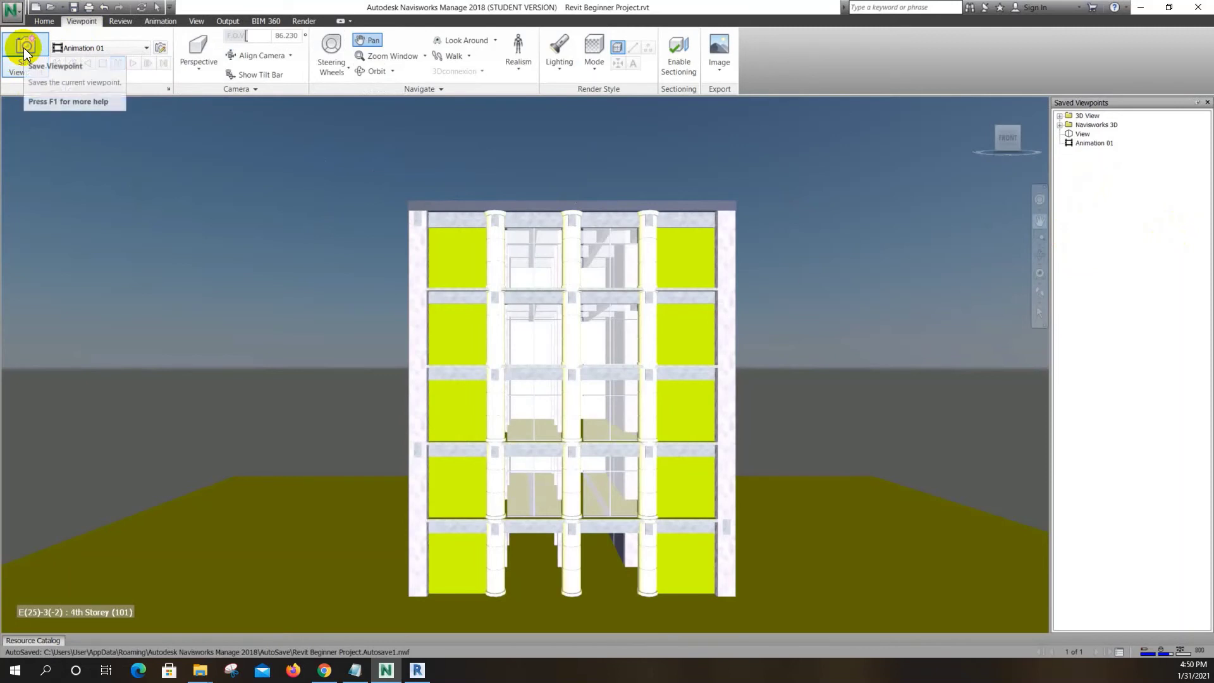
pyautogui.click(24, 47)
pyautogui.write('0')
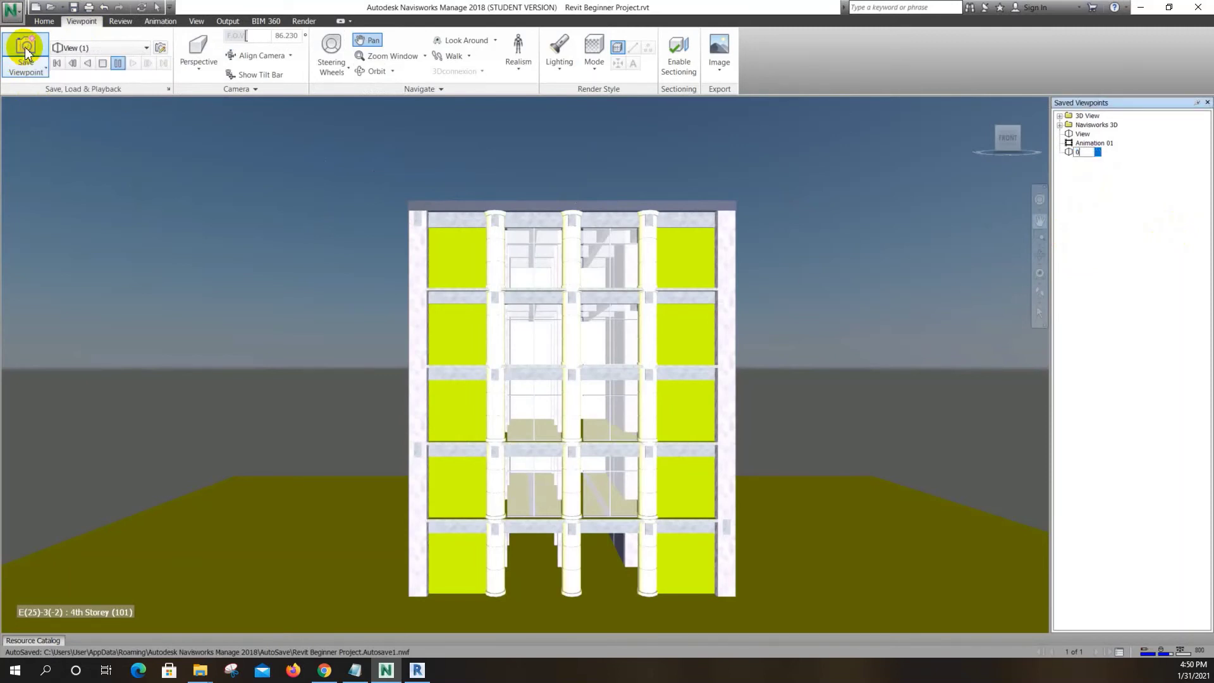
pyautogui.write('1')
pyautogui.press('Return')
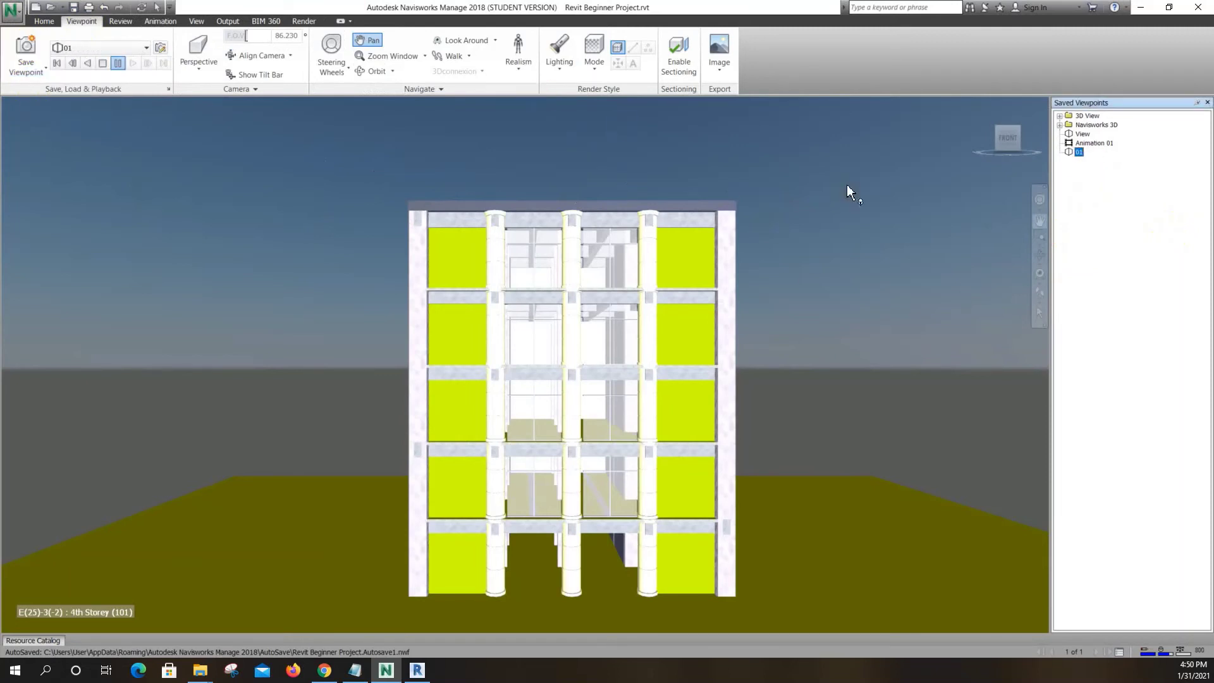
# Save the straight right, back and left views of the building as viewpoints 02, 03 and 04
pyautogui.click(1026, 140)
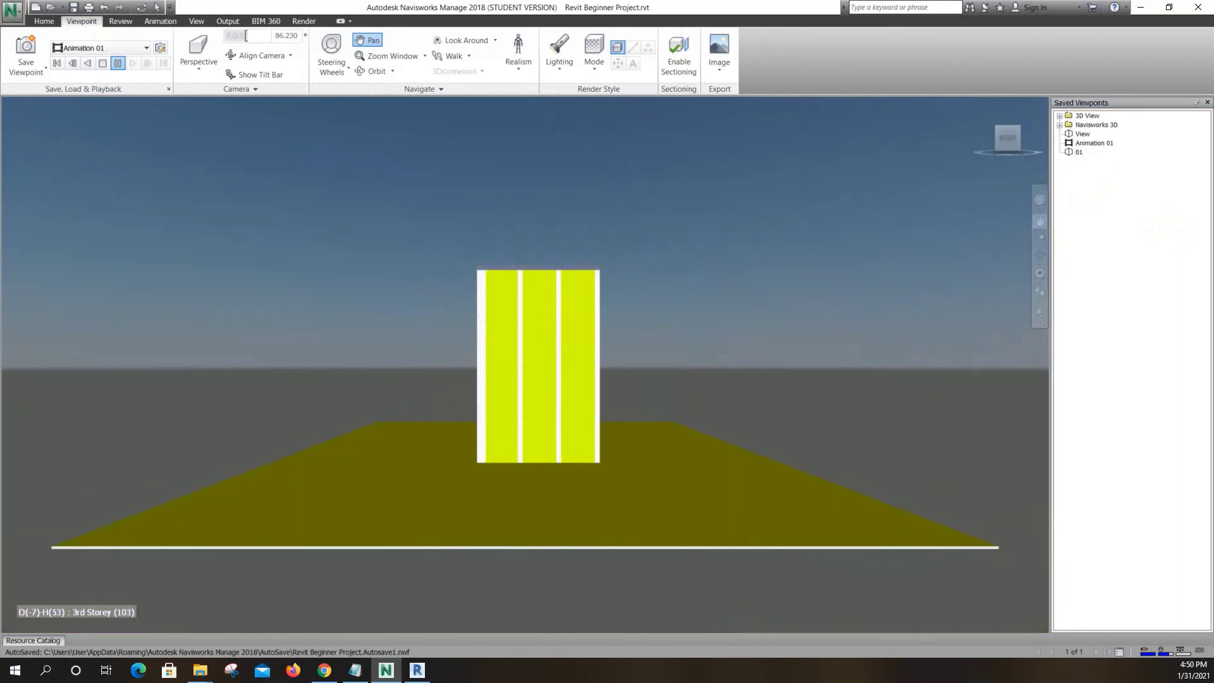
pyautogui.click(21, 51)
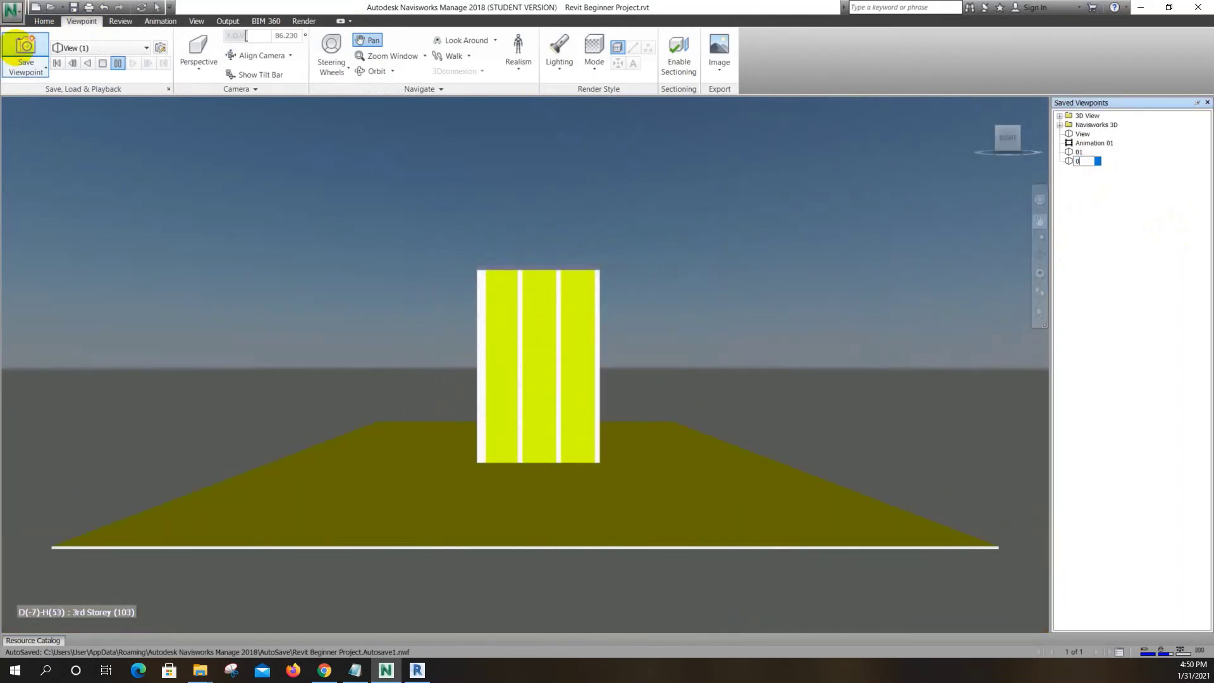
pyautogui.click(1025, 140)
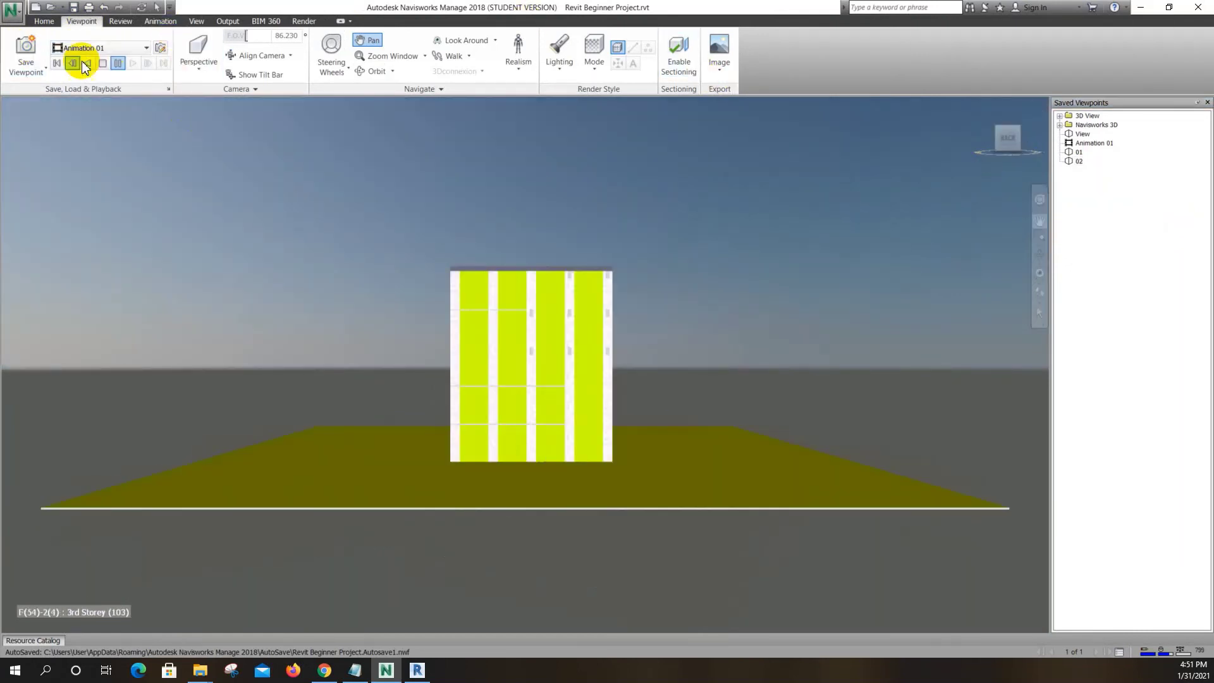
pyautogui.click(26, 54)
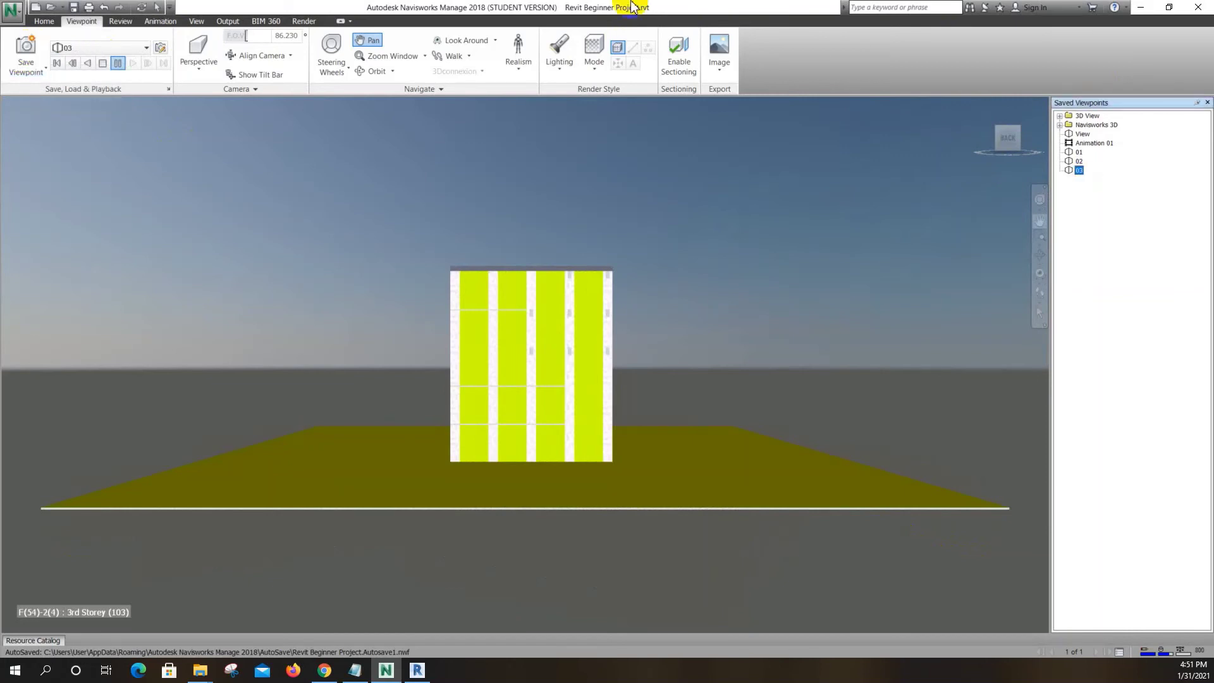
pyautogui.click(1027, 141)
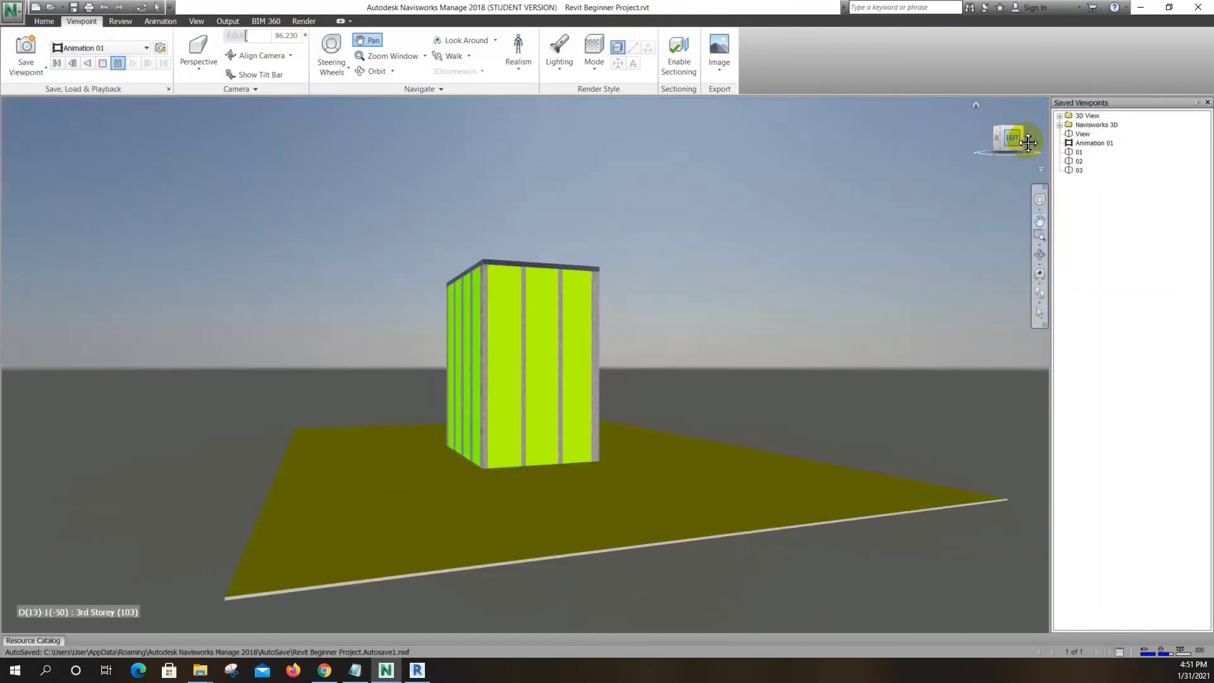
pyautogui.click(27, 57)
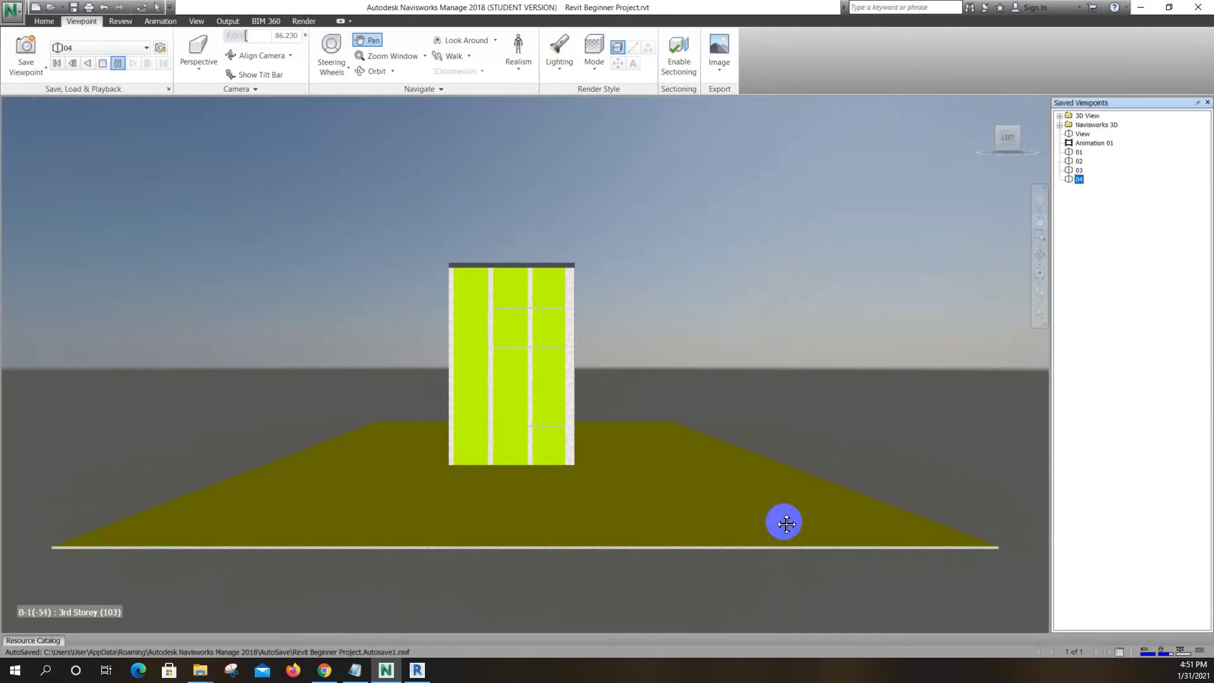
# Save the straight front view of the building as a viewpoint and rename it 05
pyautogui.click(1015, 146)
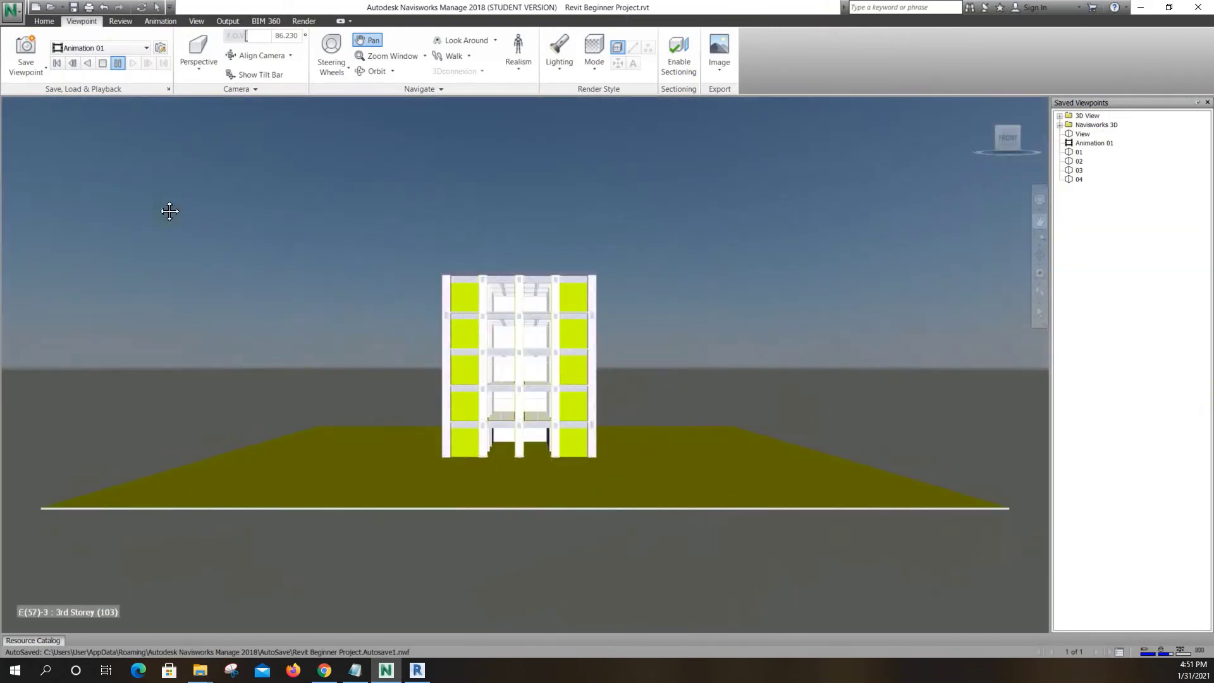
pyautogui.click(25, 46)
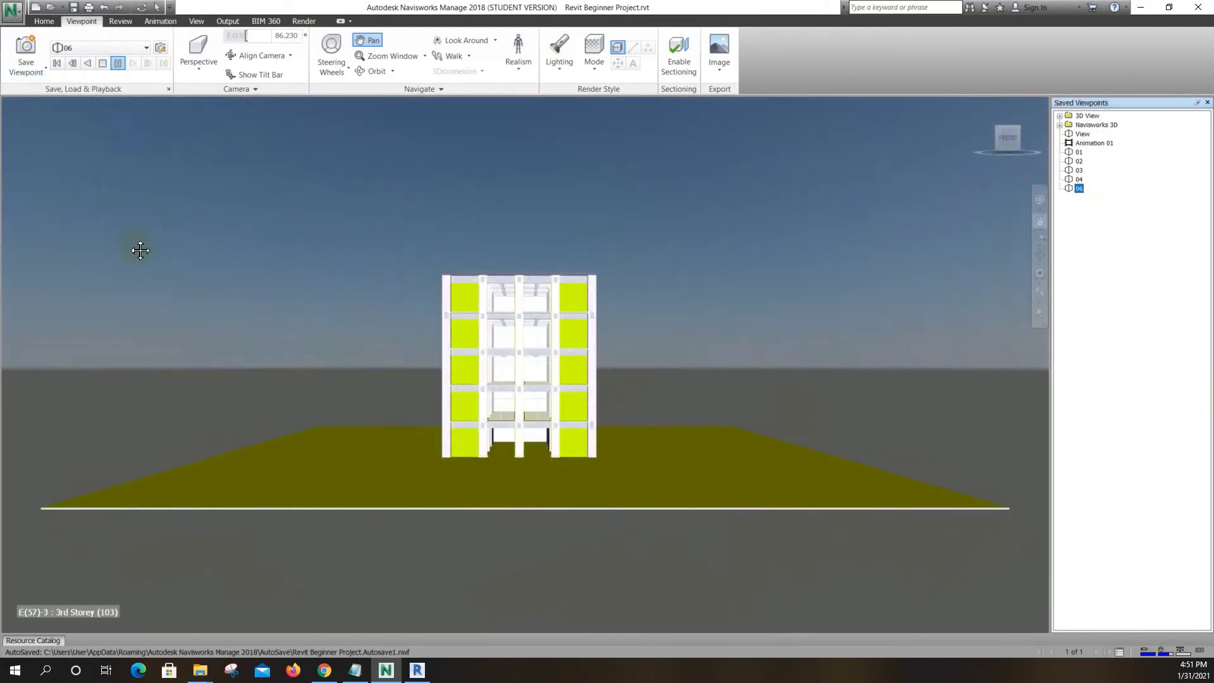
pyautogui.click(1079, 190)
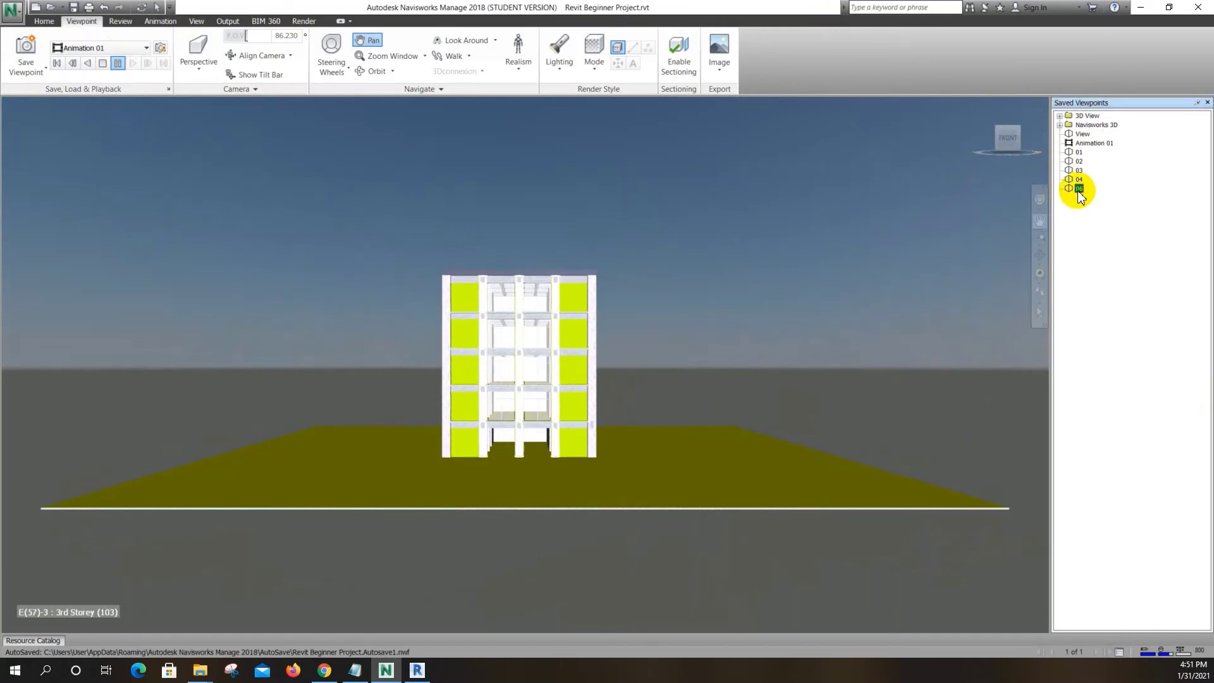
pyautogui.rightClick(1079, 190)
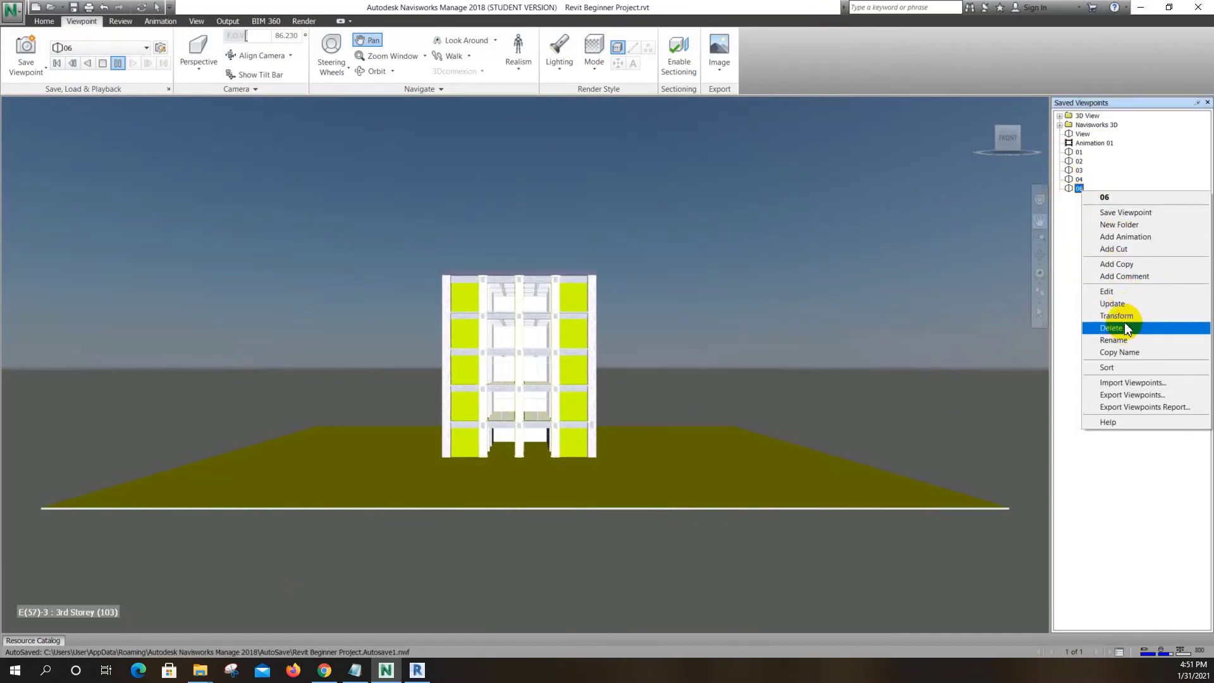
pyautogui.click(1114, 340)
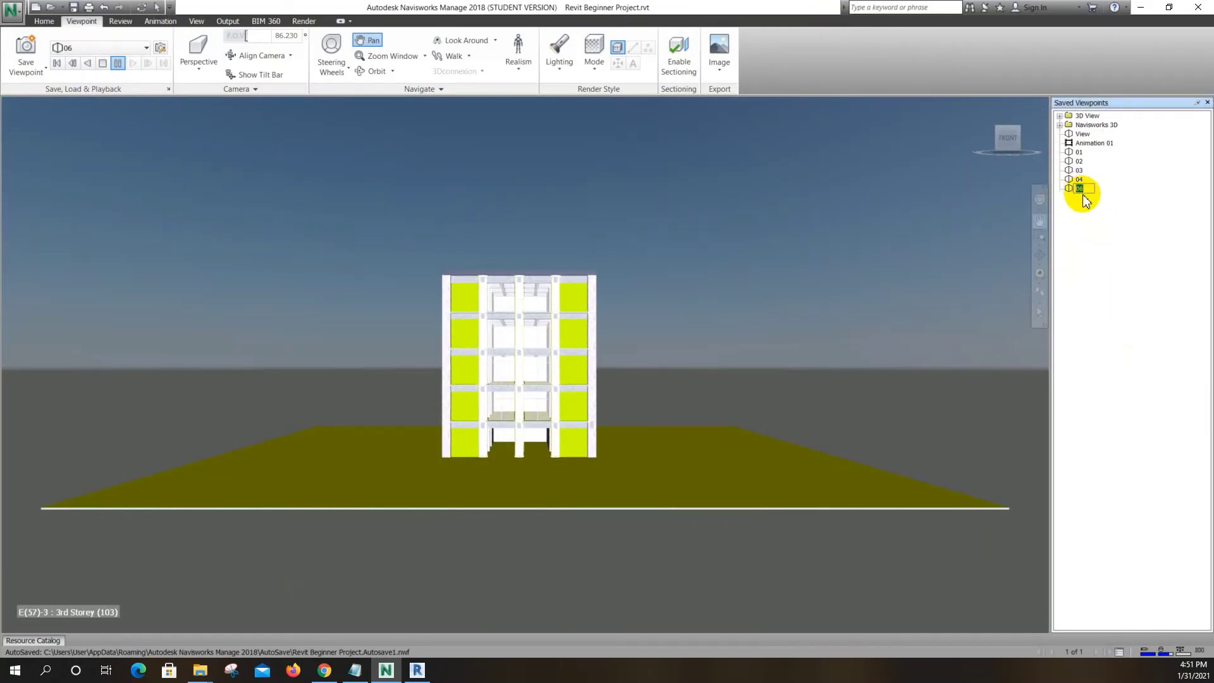
pyautogui.write('05')
pyautogui.press('Return')
# Save a close, lowered corner view showing the building's front and left sides as viewpoint 06
pyautogui.moveTo(723, 274); pyautogui.dragTo(720, 275)
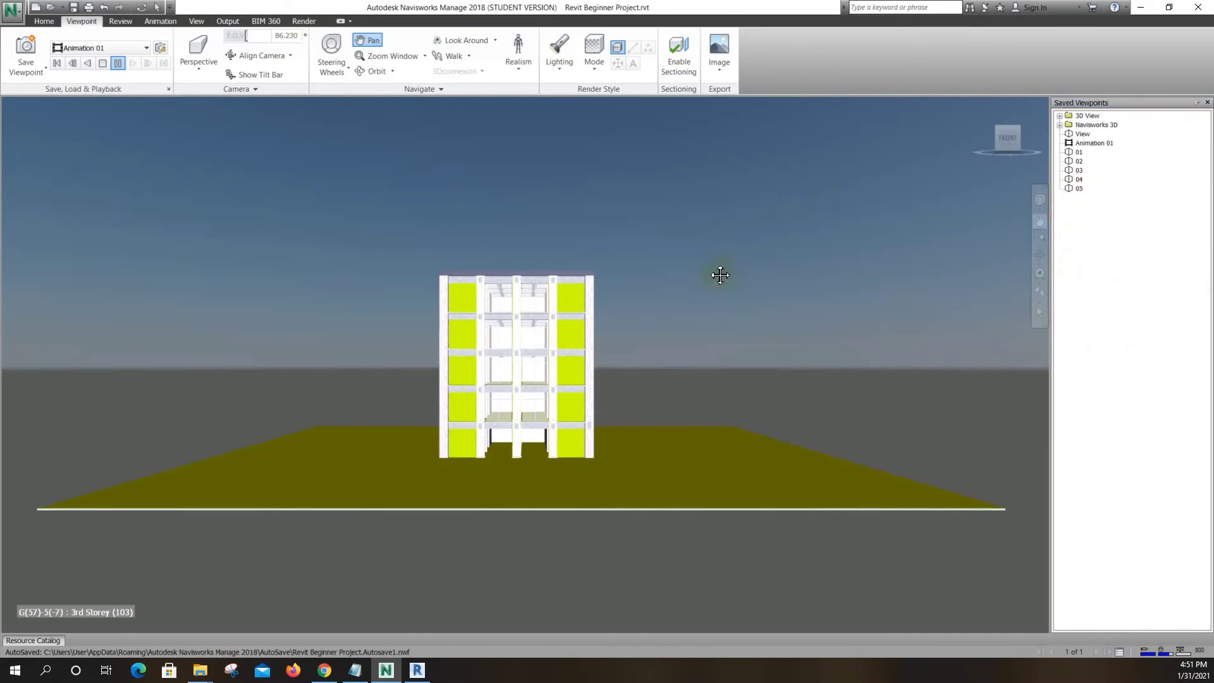
pyautogui.click(999, 127)
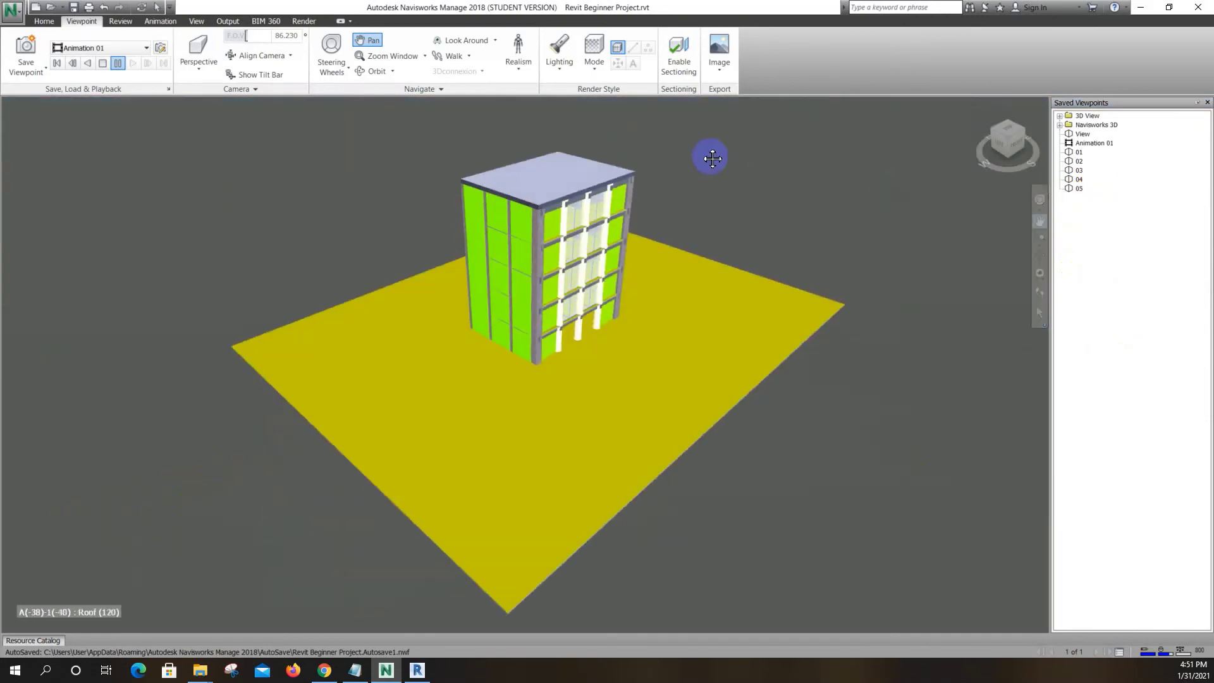
pyautogui.scroll(5, 582, 165)
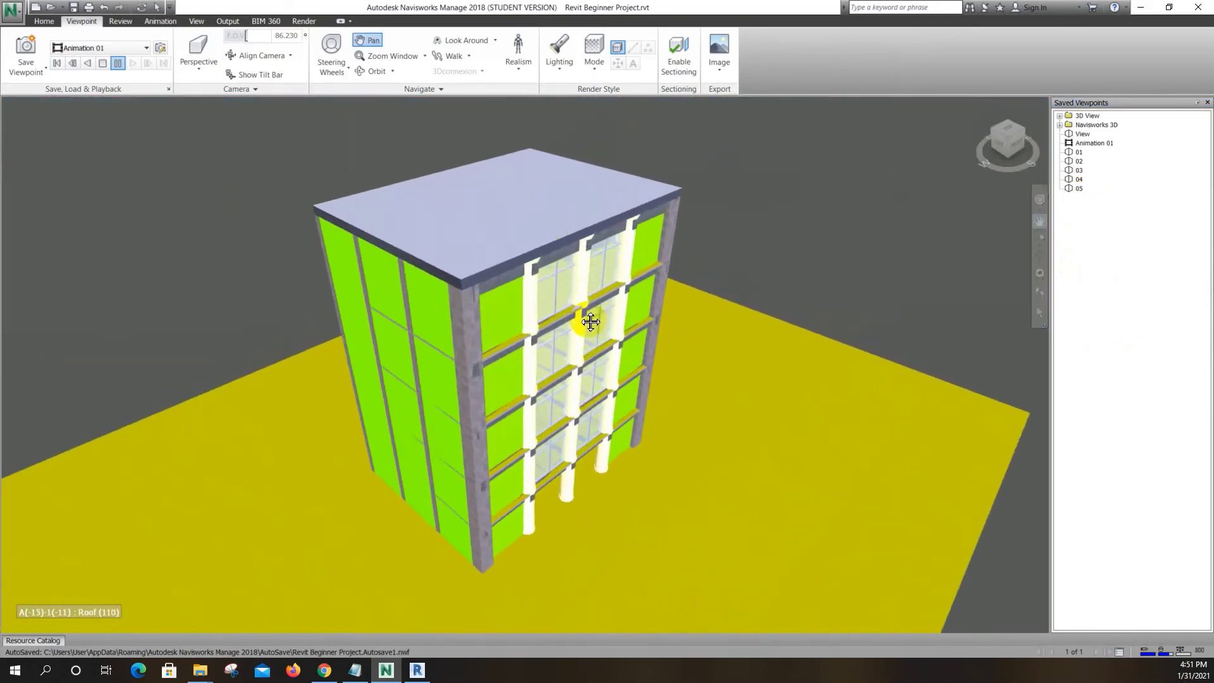
pyautogui.keyDown('shift'); pyautogui.moveTo(455, 466); pyautogui.dragTo(439, 429, button='middle'); pyautogui.keyUp('shift')
pyautogui.scroll(-3, 418, 437)
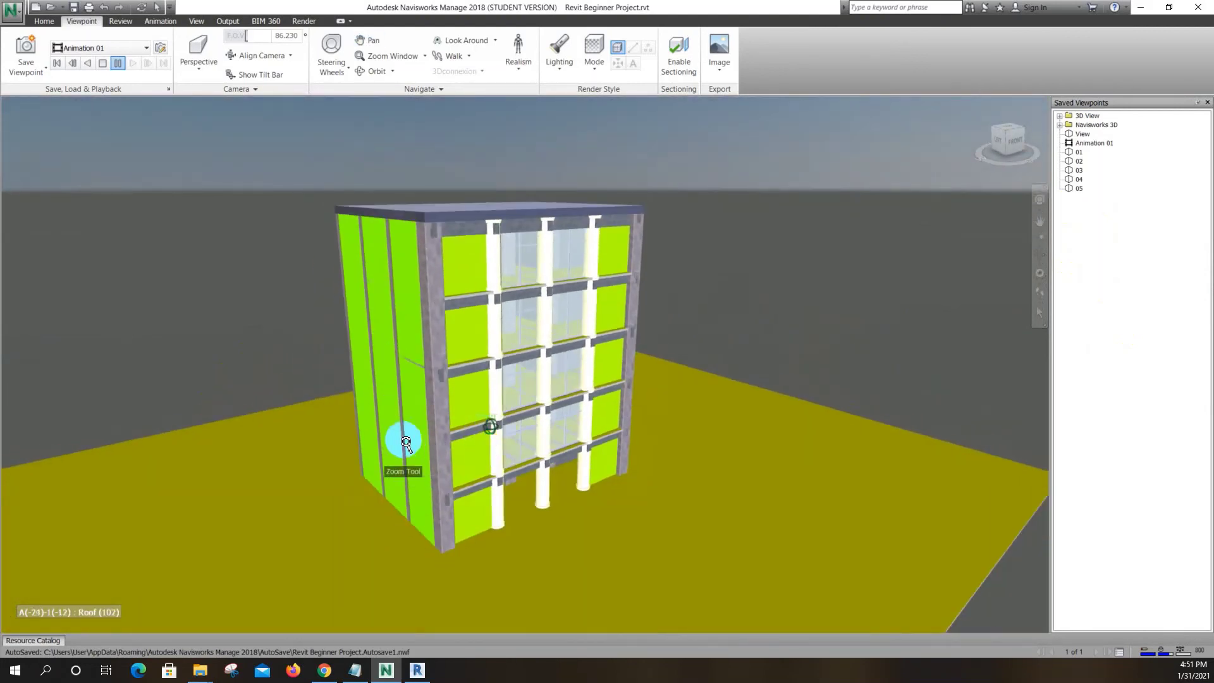
pyautogui.scroll(1, 405, 443)
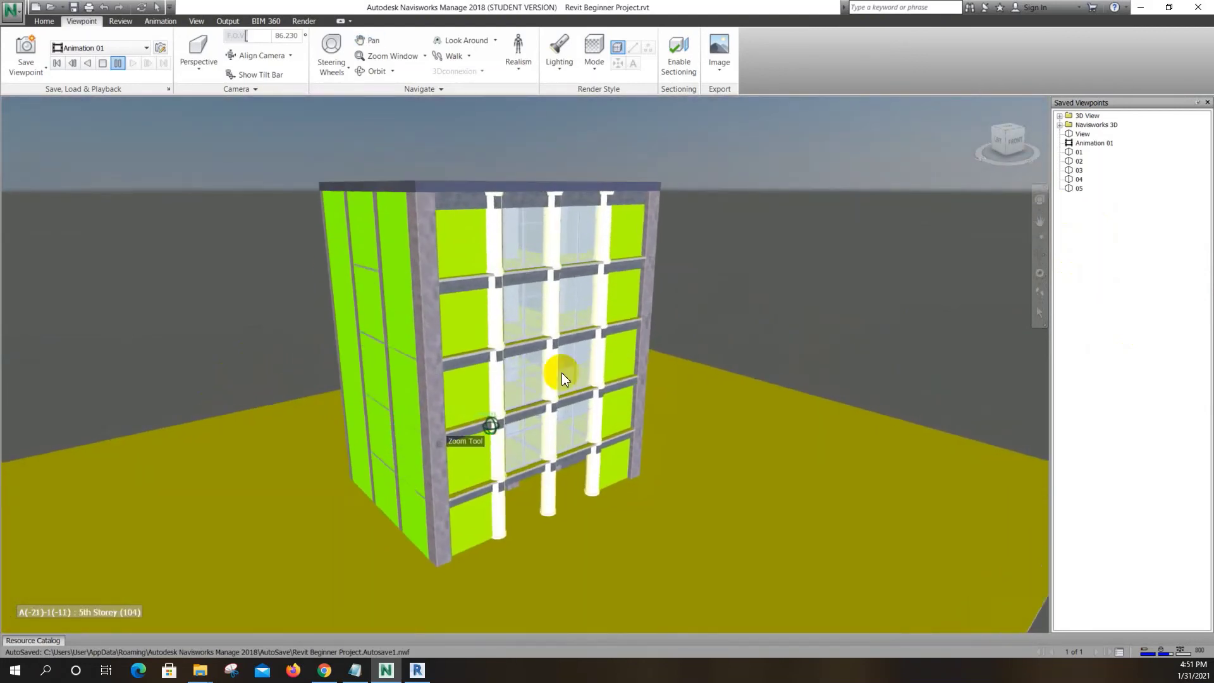
pyautogui.click(25, 66)
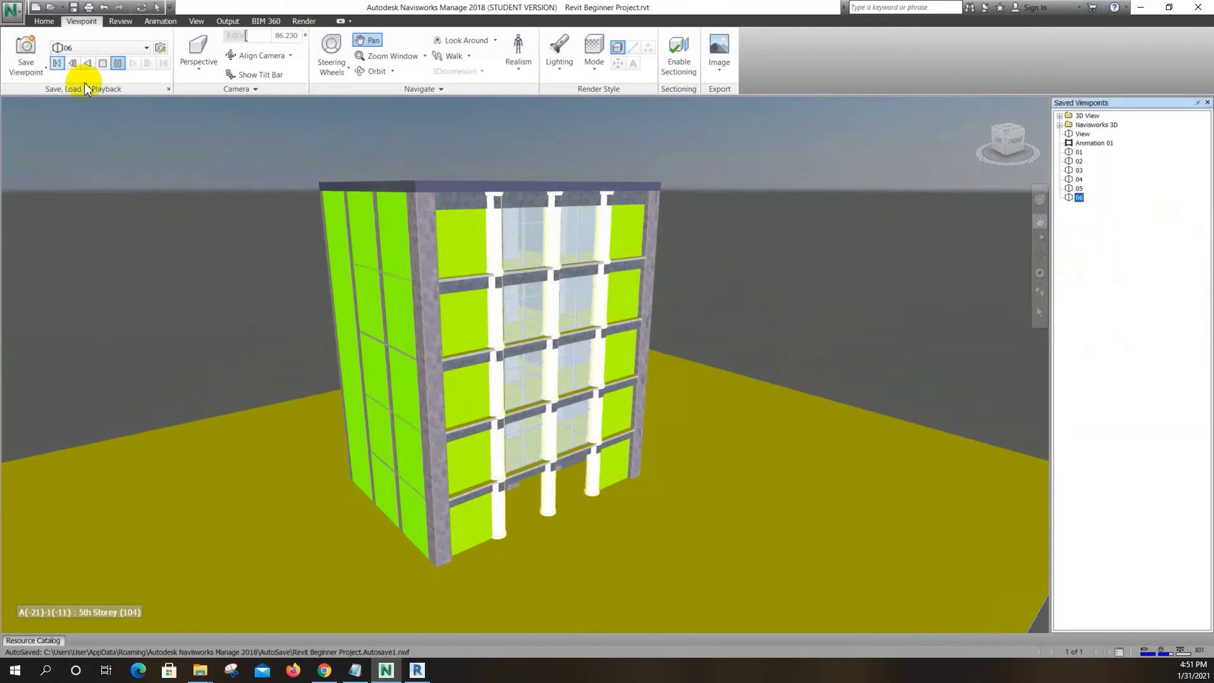
# Move viewpoints 01 to 06 into Animation 01
pyautogui.click(1079, 151)
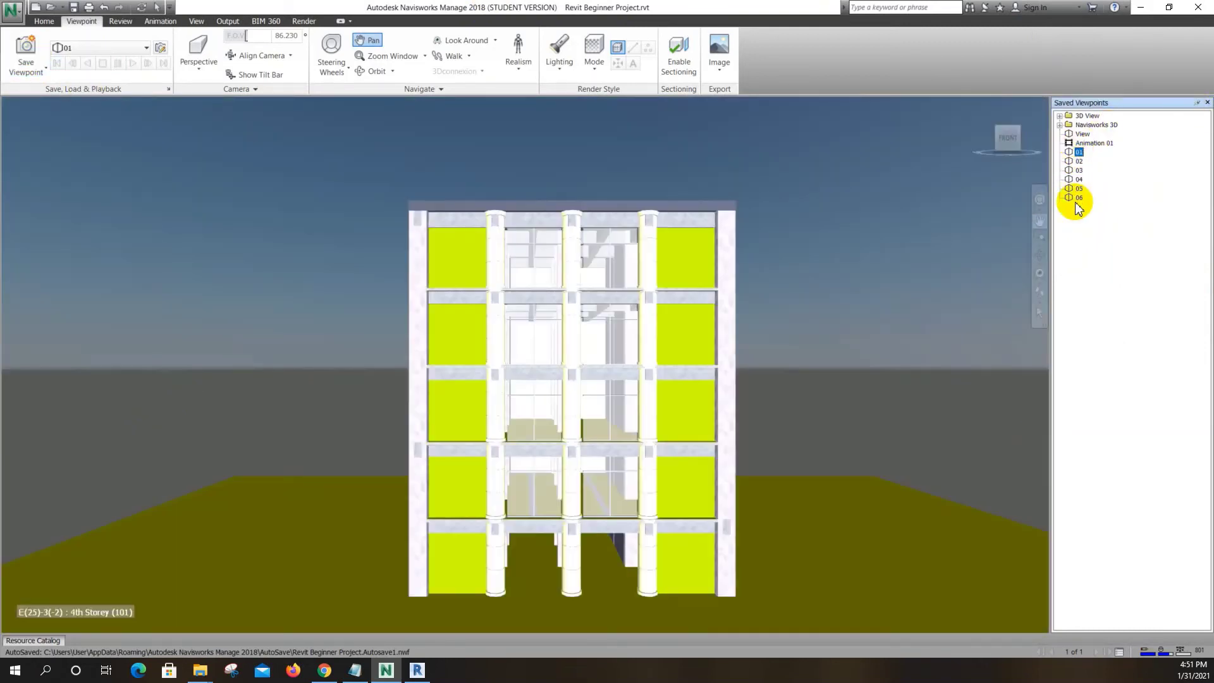
pyautogui.keyDown('shift'); pyautogui.click(1079, 197); pyautogui.keyUp('shift')
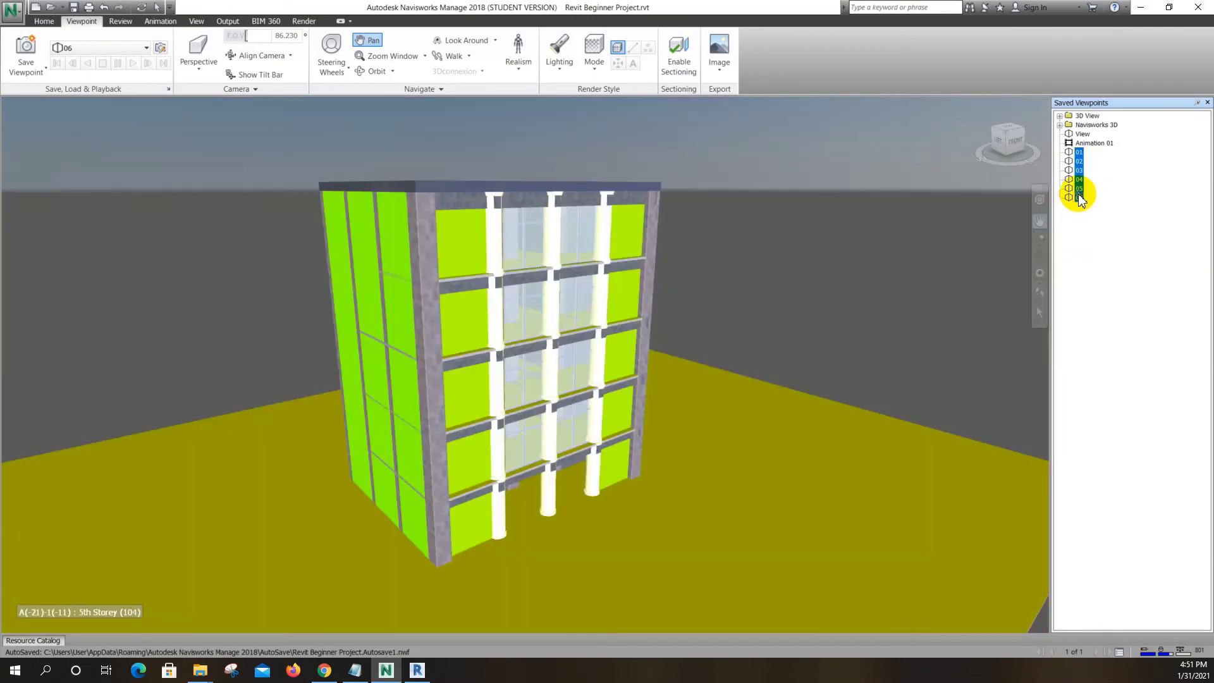
pyautogui.moveTo(1079, 189); pyautogui.dragTo(1083, 142)
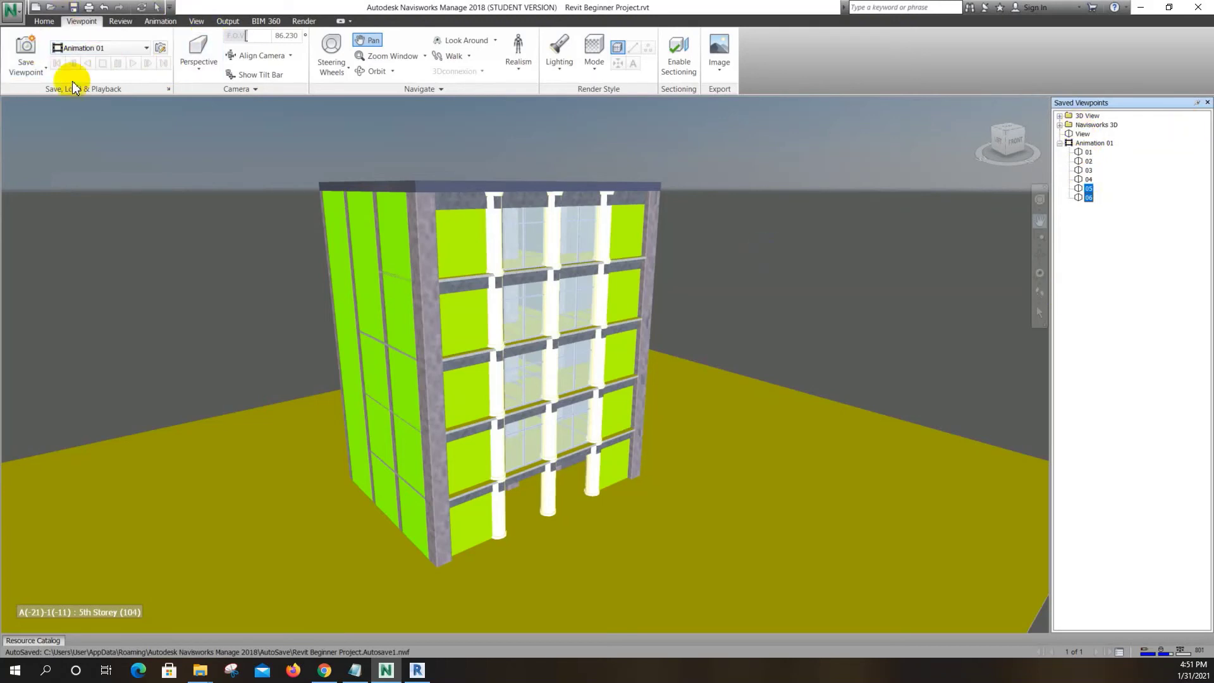
# Show viewpoint 01 of Animation 01 and turn off Enable Scripts
pyautogui.click(160, 21)
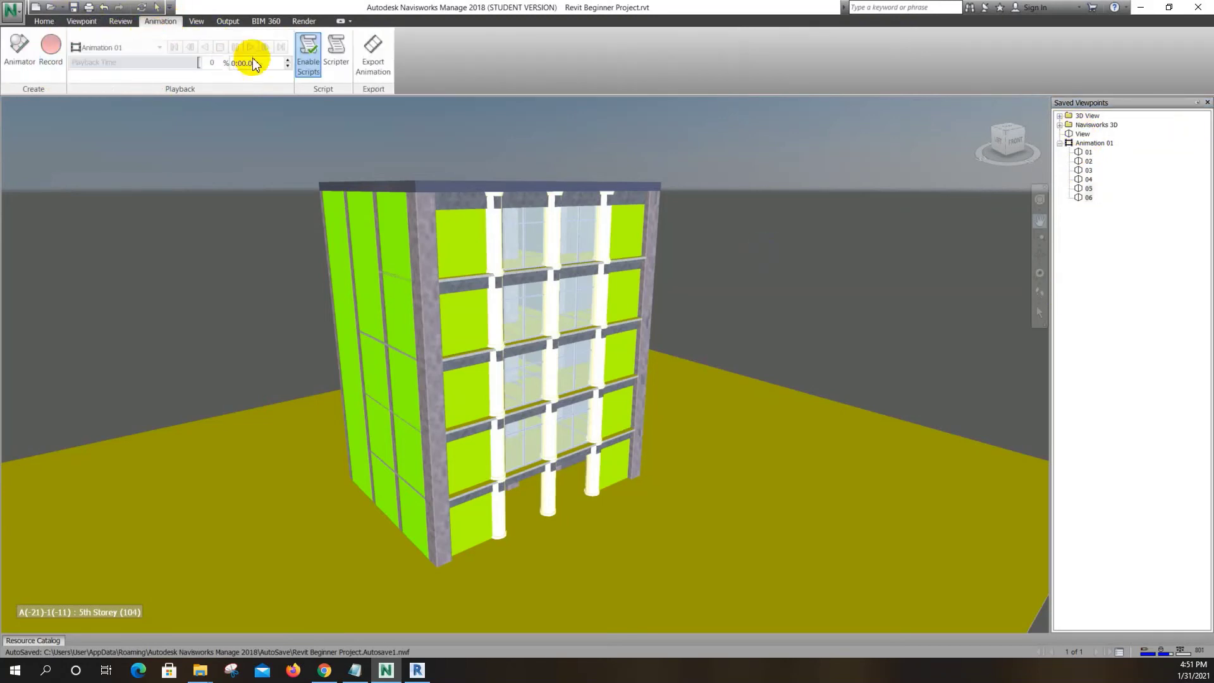
pyautogui.click(310, 54)
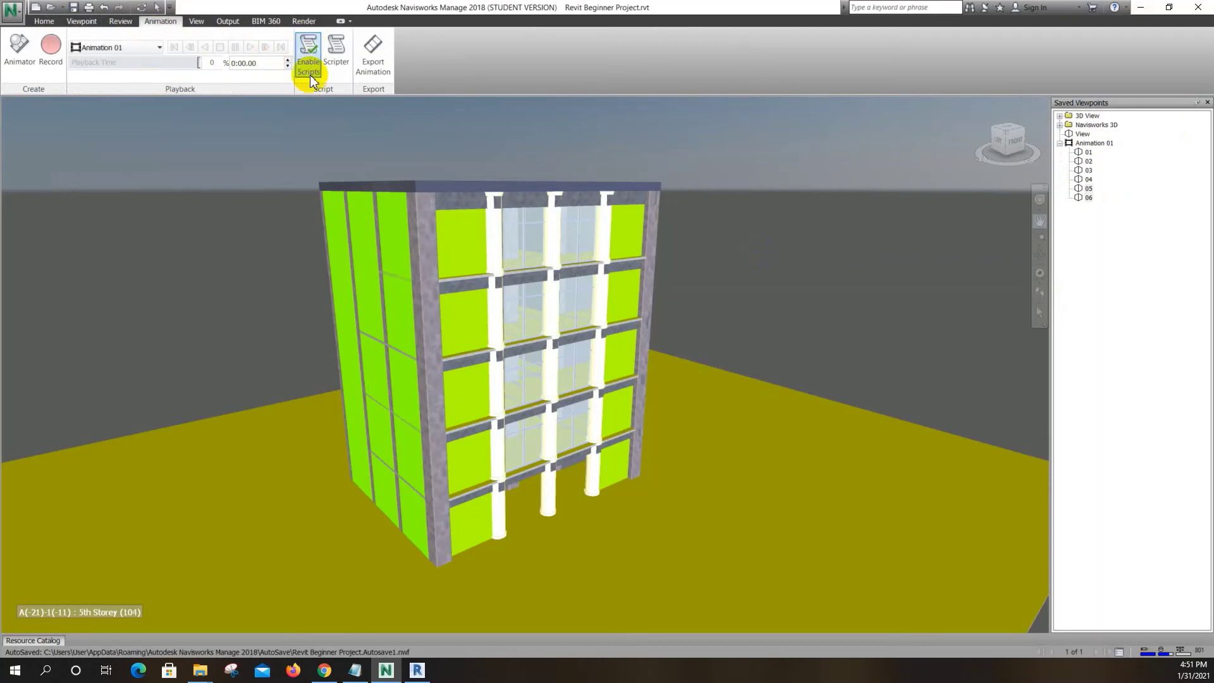
pyautogui.click(309, 50)
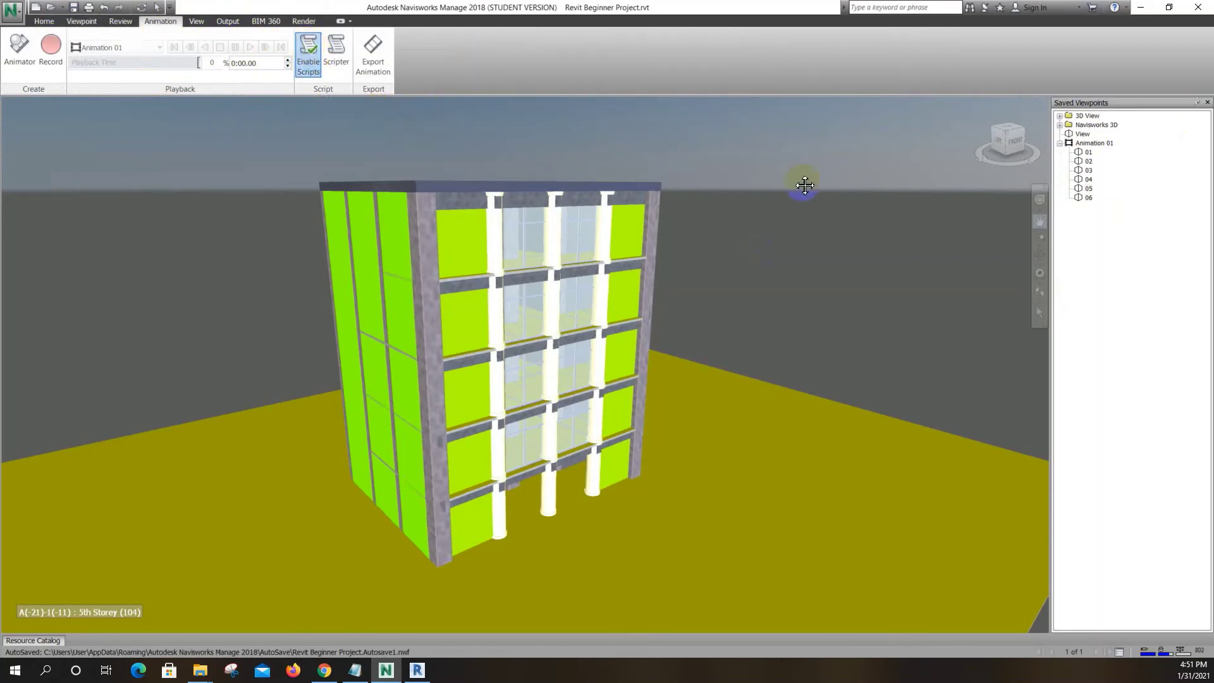
pyautogui.click(1088, 152)
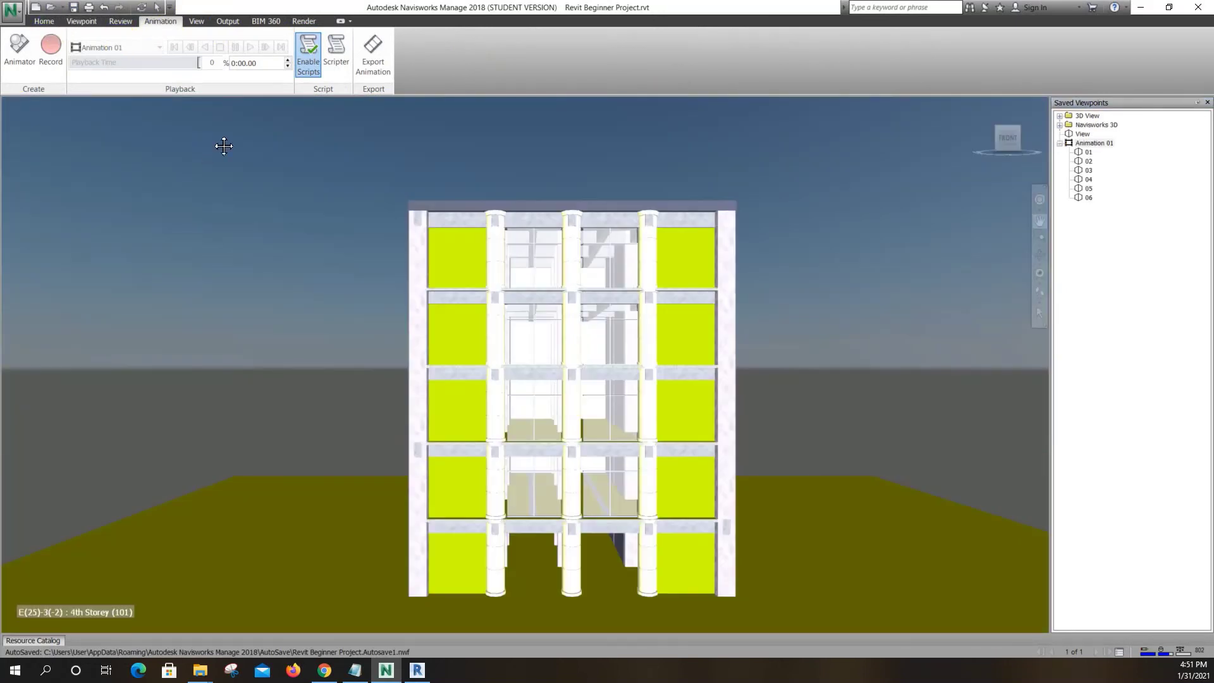
pyautogui.click(309, 55)
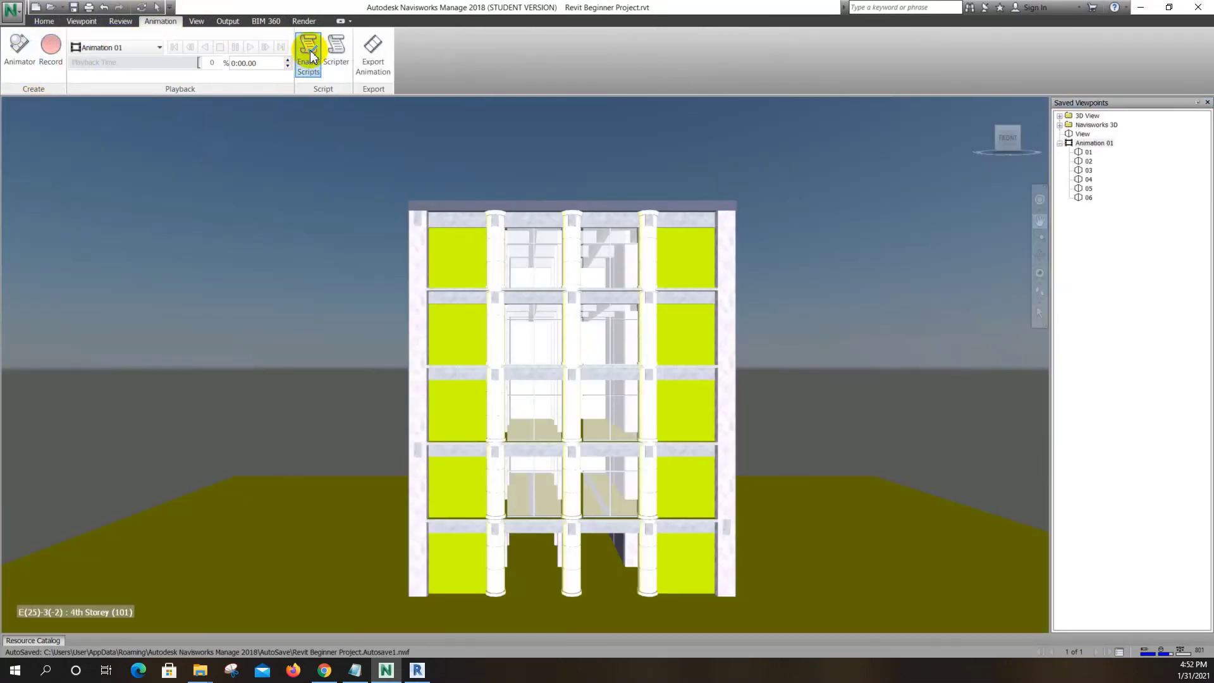
# Choose Animation 01 as the active viewpoint animation and play it back from the start
pyautogui.click(95, 48)
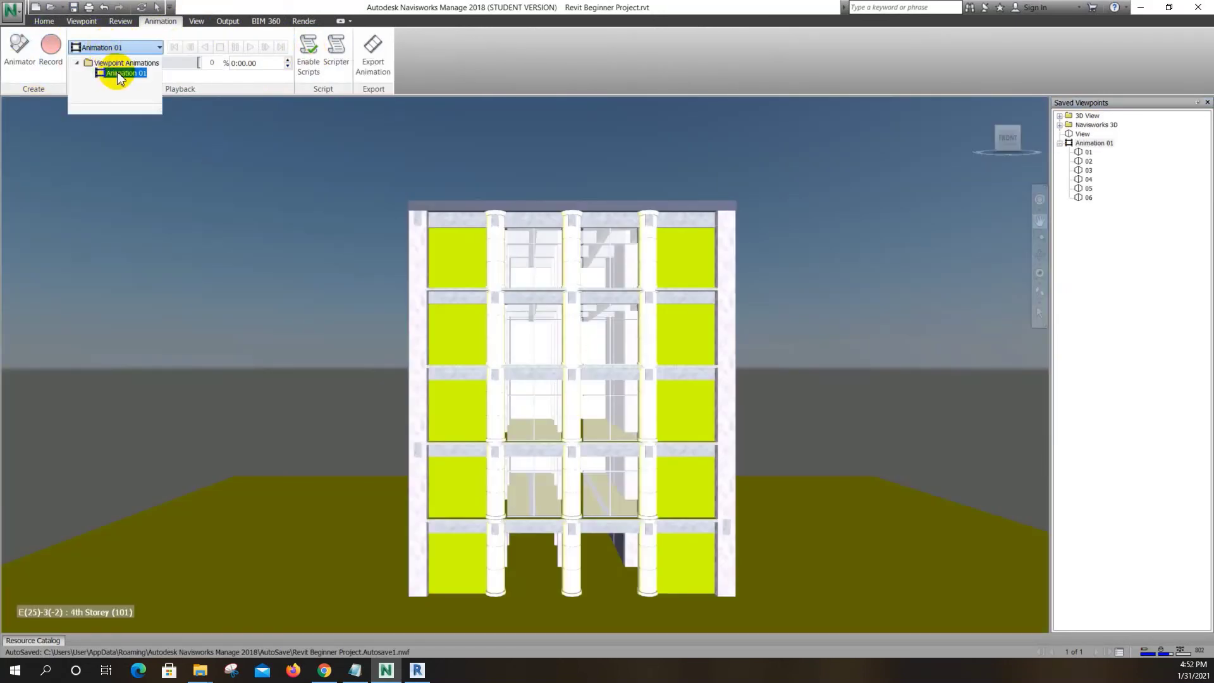
pyautogui.click(120, 74)
pyautogui.click(19, 50)
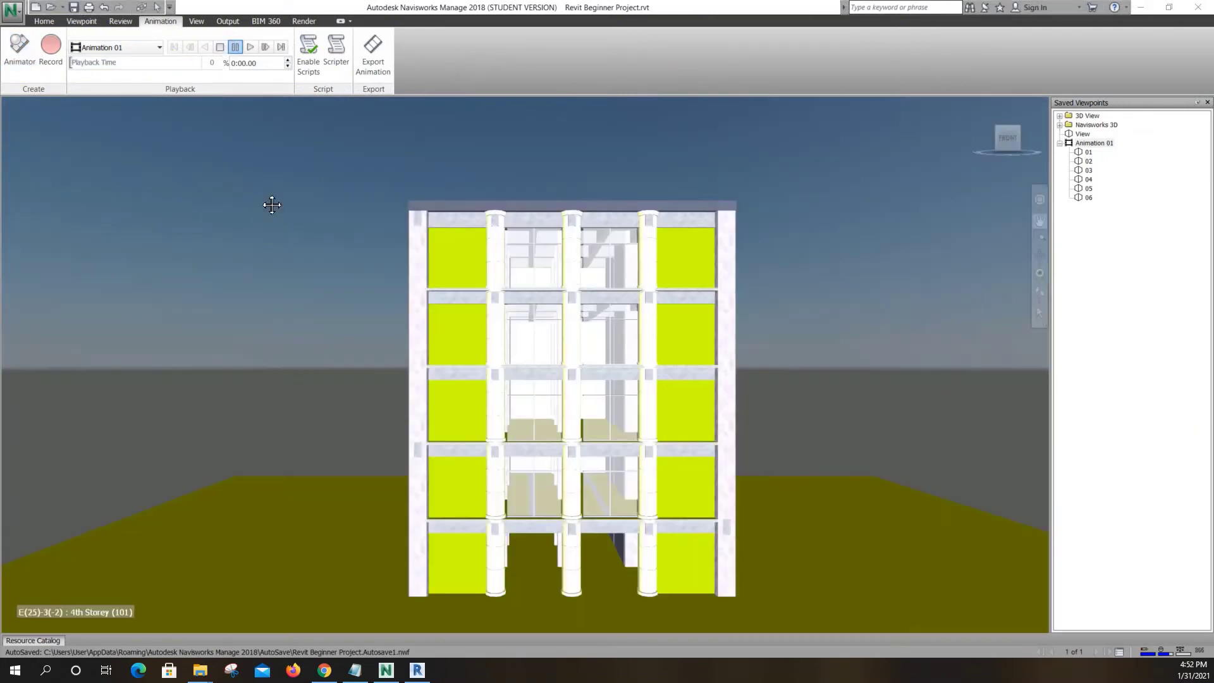
pyautogui.click(1094, 142)
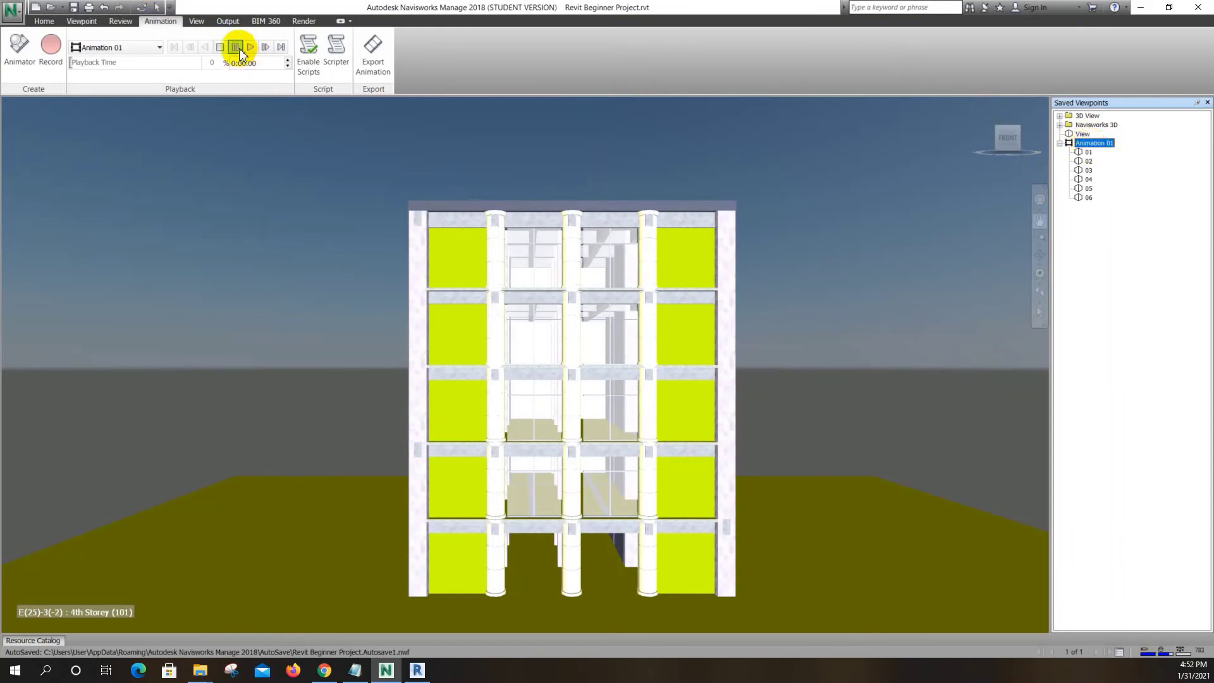
pyautogui.click(221, 48)
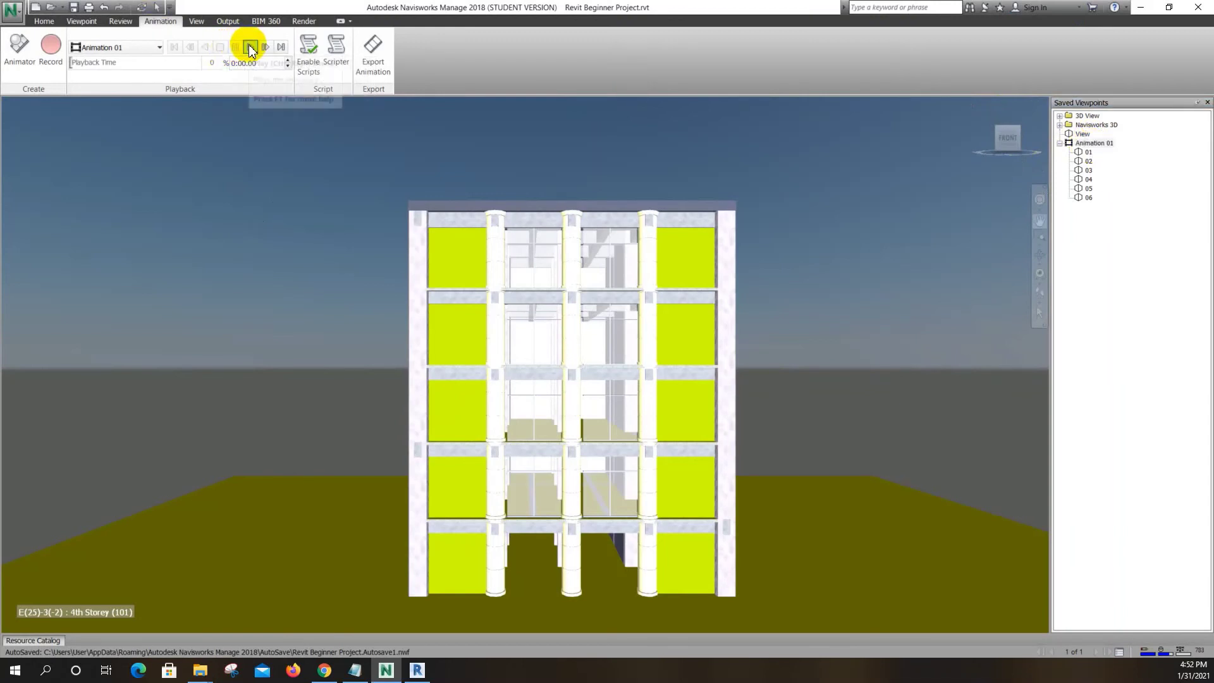
pyautogui.click(247, 50)
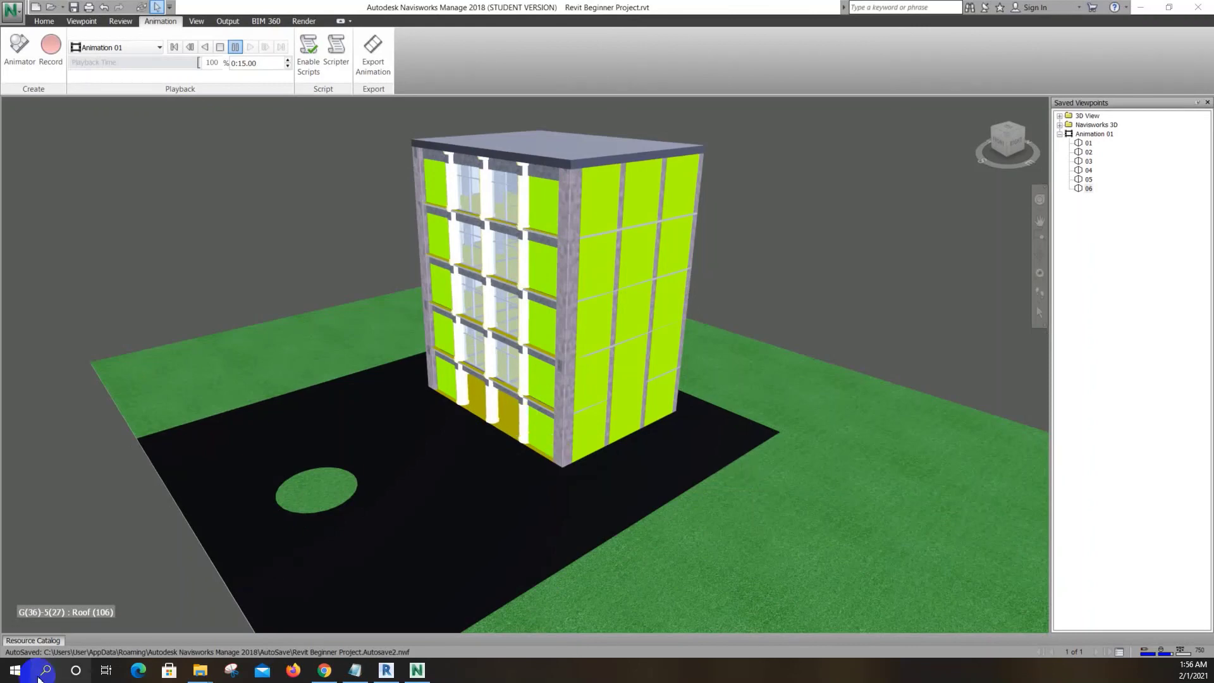
# Play Revit Beginner Project-Animation 01.avi from the Desktop folder in a maximized Movies & TV window, and close the player and folder
pyautogui.moveTo(201, 661)
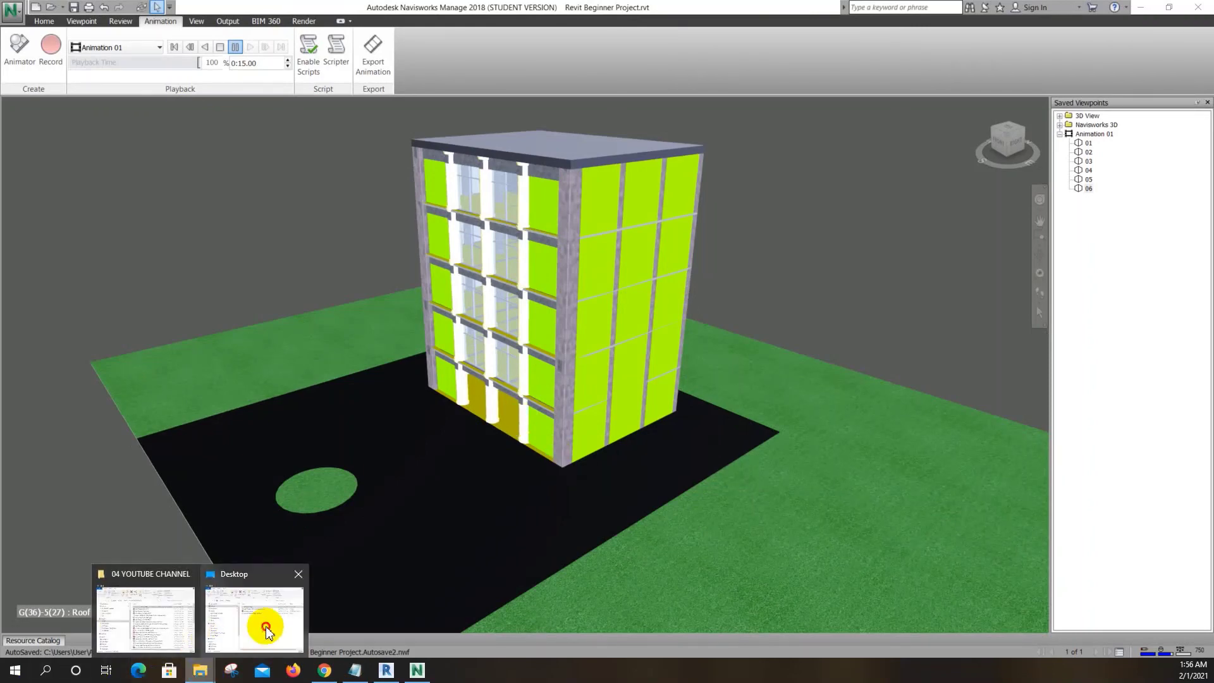
pyautogui.moveTo(0, 31); pyautogui.dragTo(578, 112)
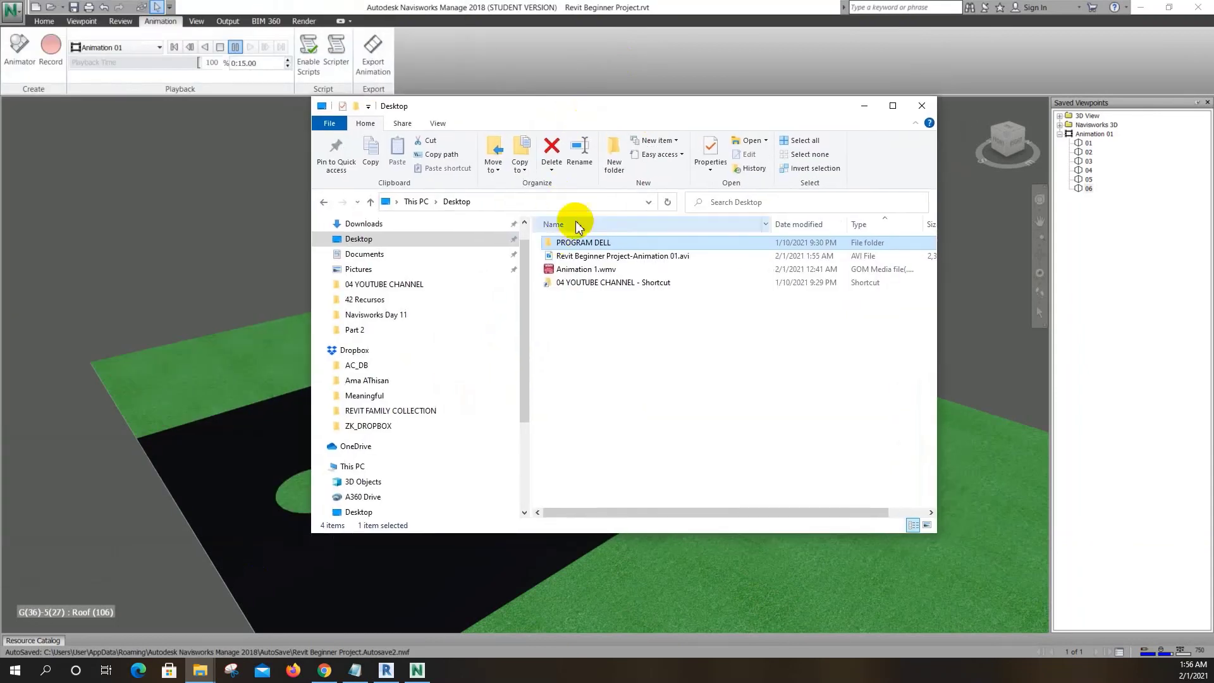
pyautogui.click(600, 258)
pyautogui.doubleClick(602, 259)
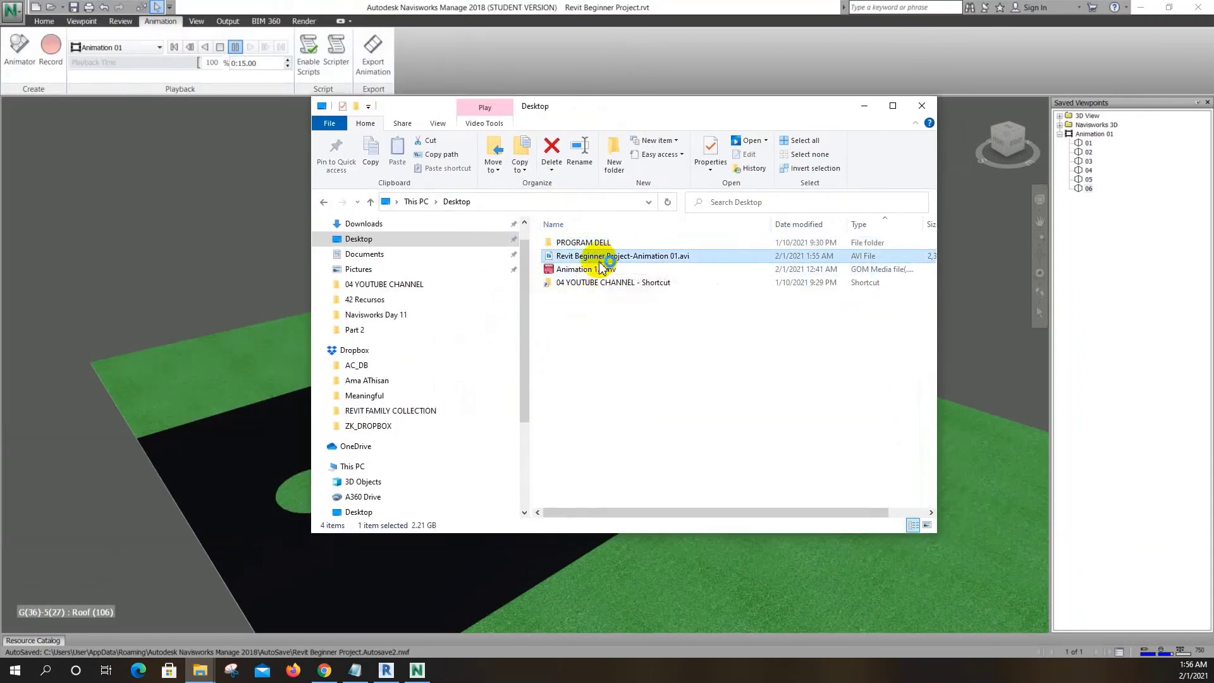
pyautogui.moveTo(0, 98); pyautogui.dragTo(591, 111)
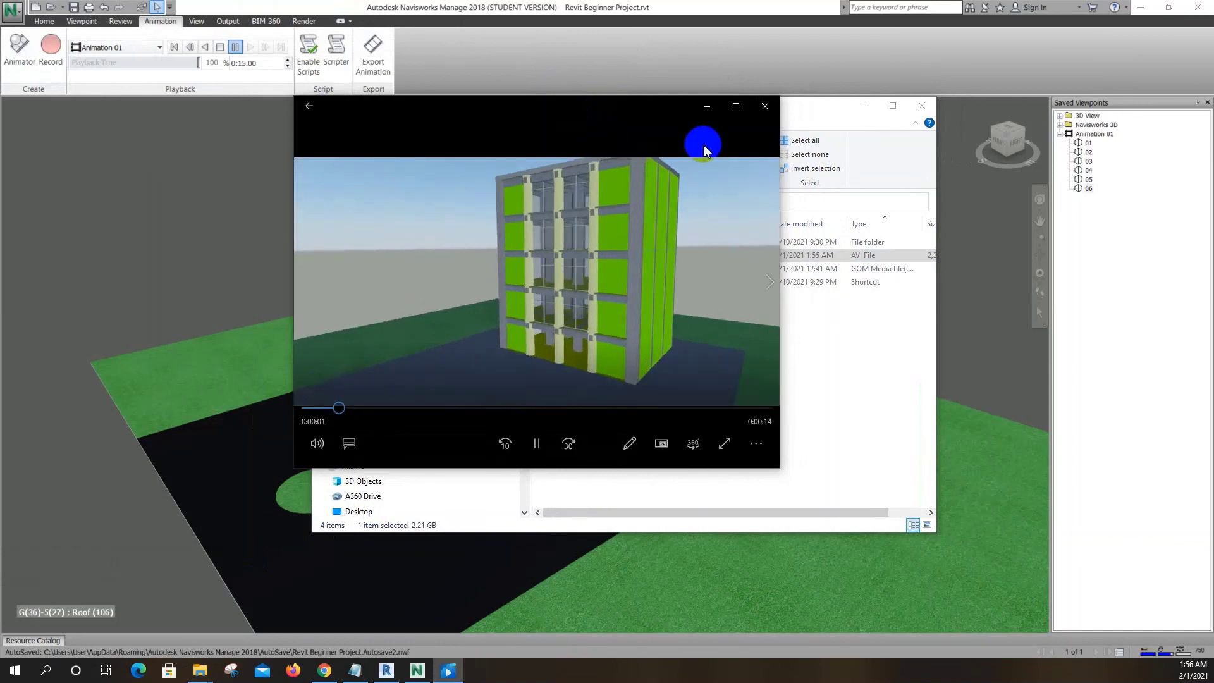
pyautogui.click(735, 109)
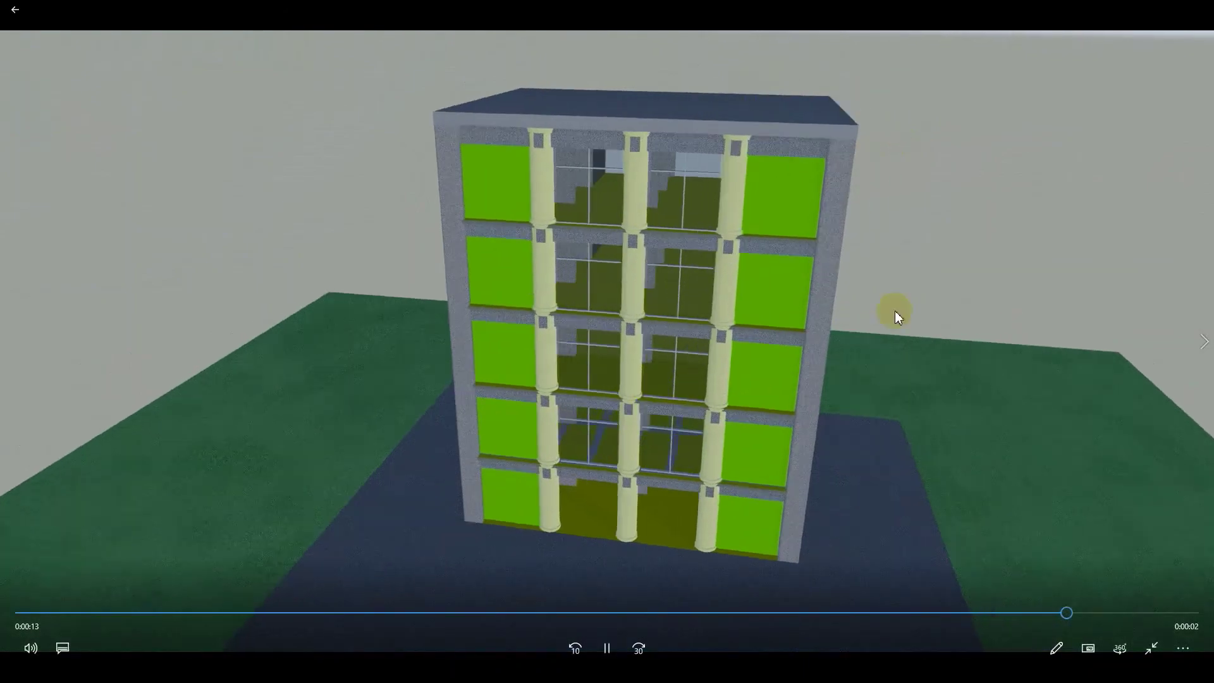
pyautogui.click(13, 14)
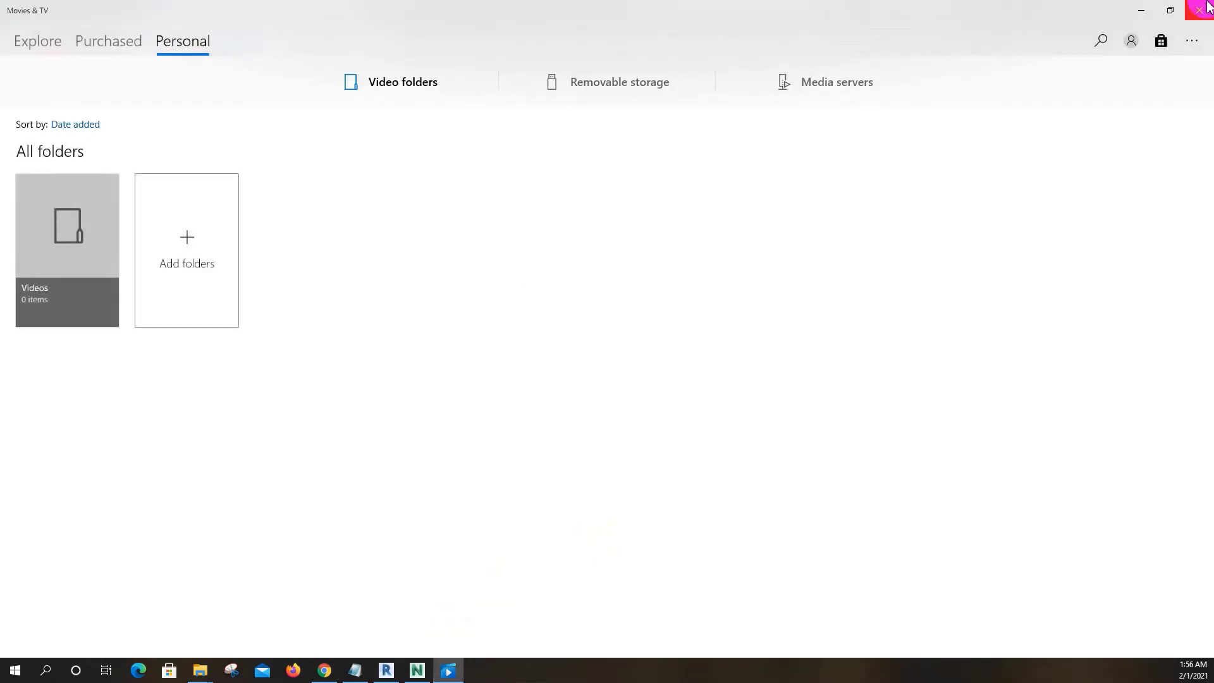
pyautogui.click(1204, 8)
pyautogui.click(921, 105)
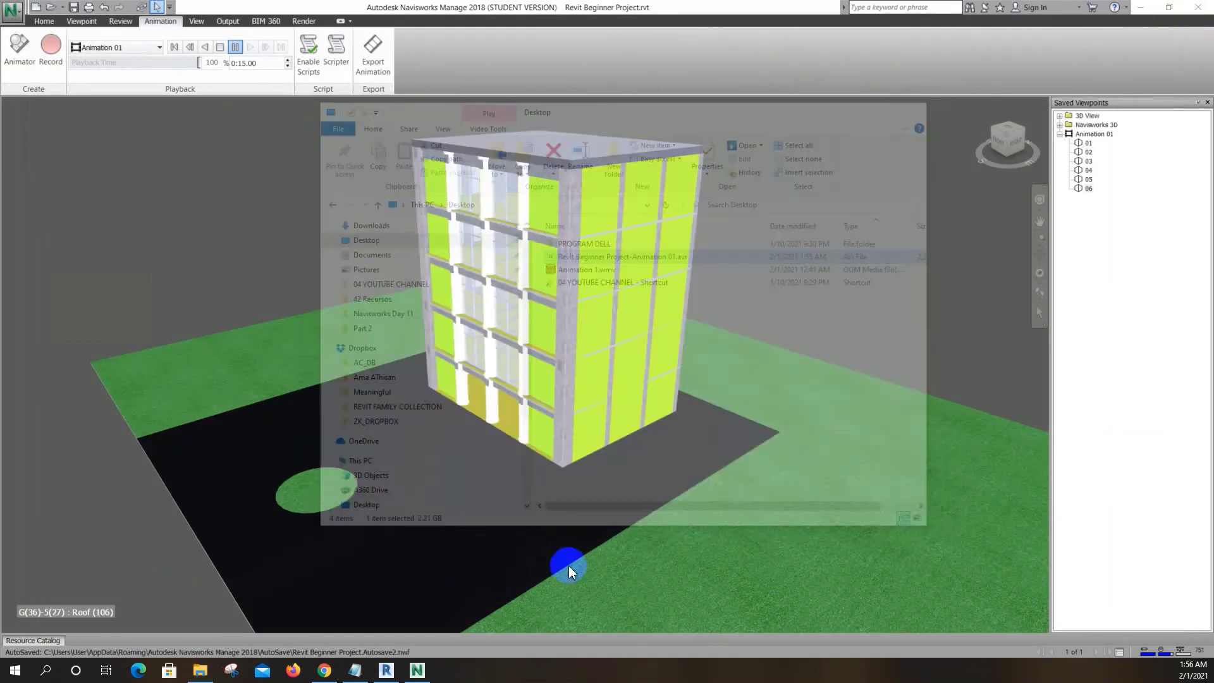
# Switch to the Notepad notes, review the four Navisworks topics listed there, and minimize the notes
pyautogui.click(356, 671)
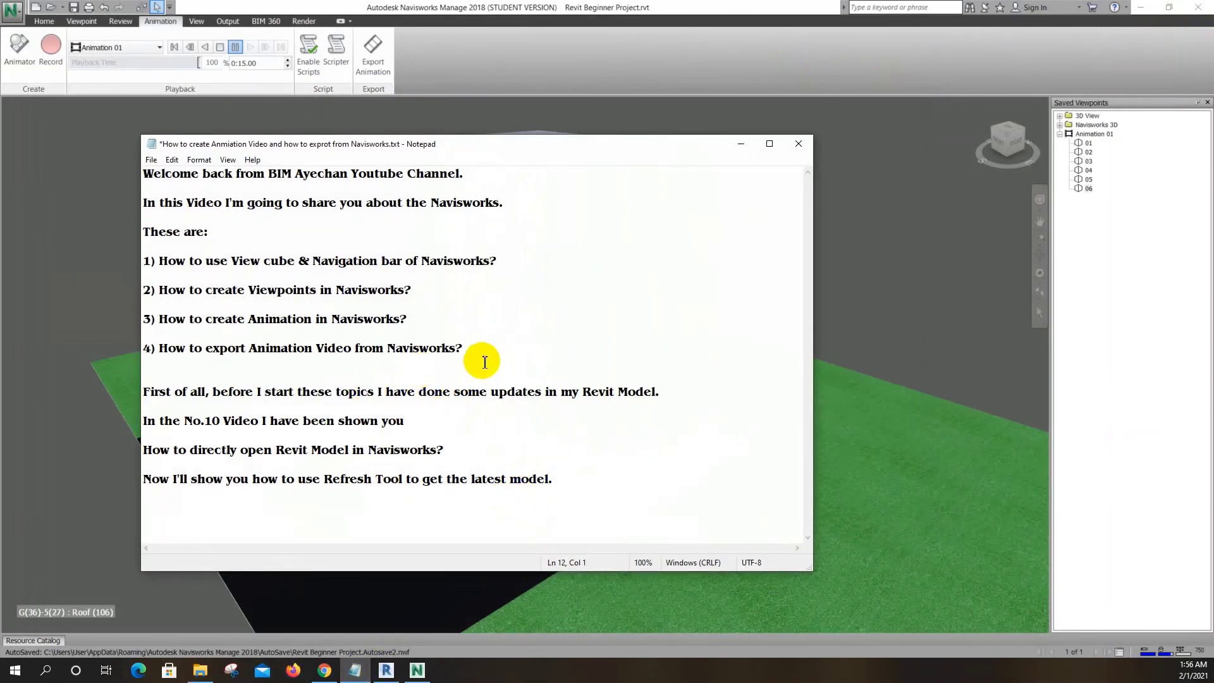
pyautogui.moveTo(479, 352); pyautogui.dragTo(144, 261)
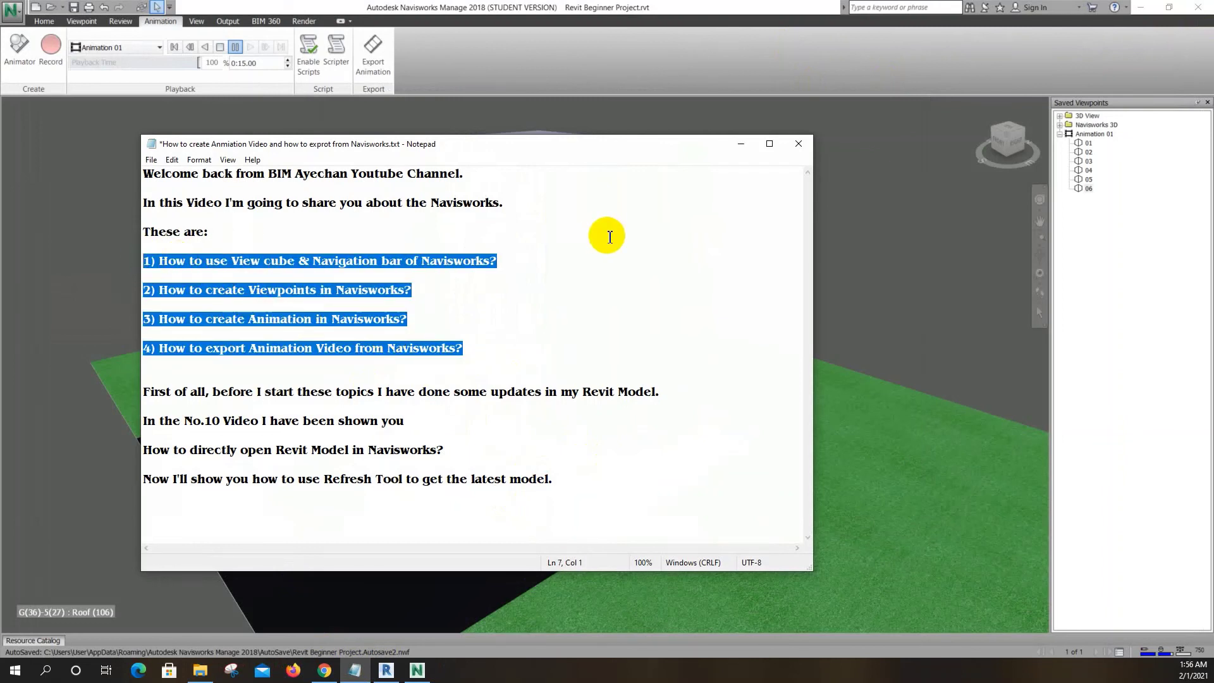
pyautogui.click(682, 246)
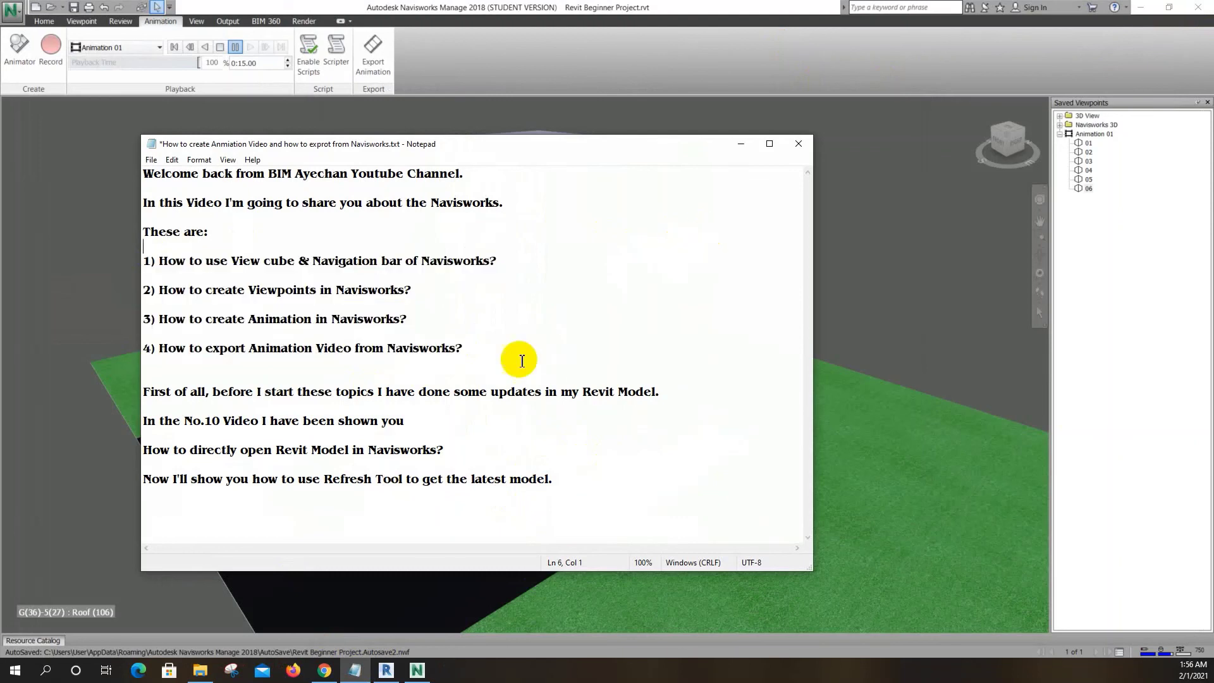
pyautogui.click(741, 144)
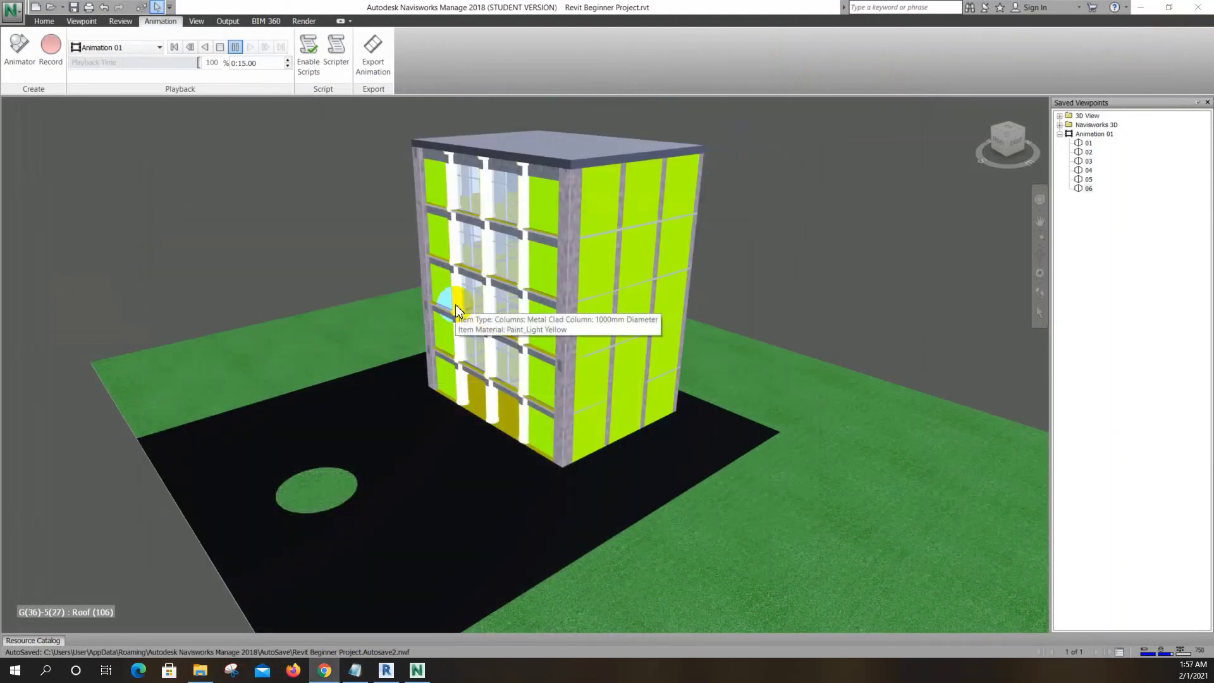